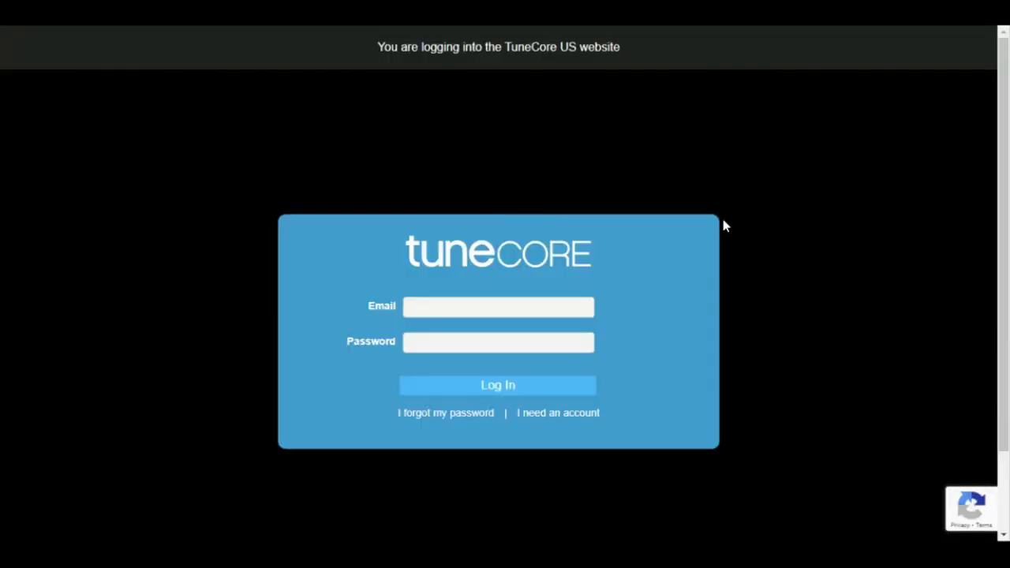
Scroll through the blank free-account sign-up form down to the Create My Free Account button
scroll(721, 258, up, 2)
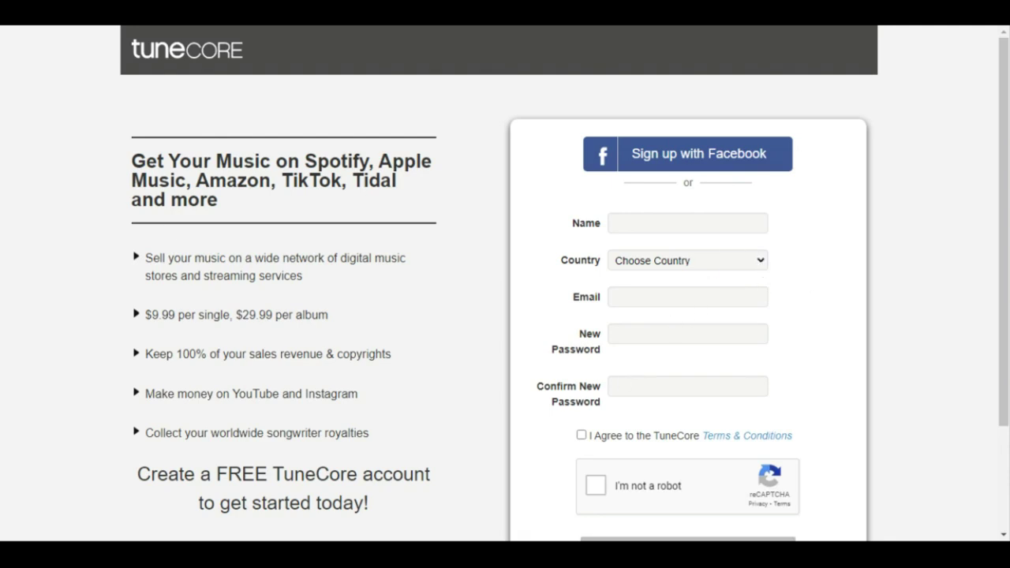
scroll(789, 355, down, 3)
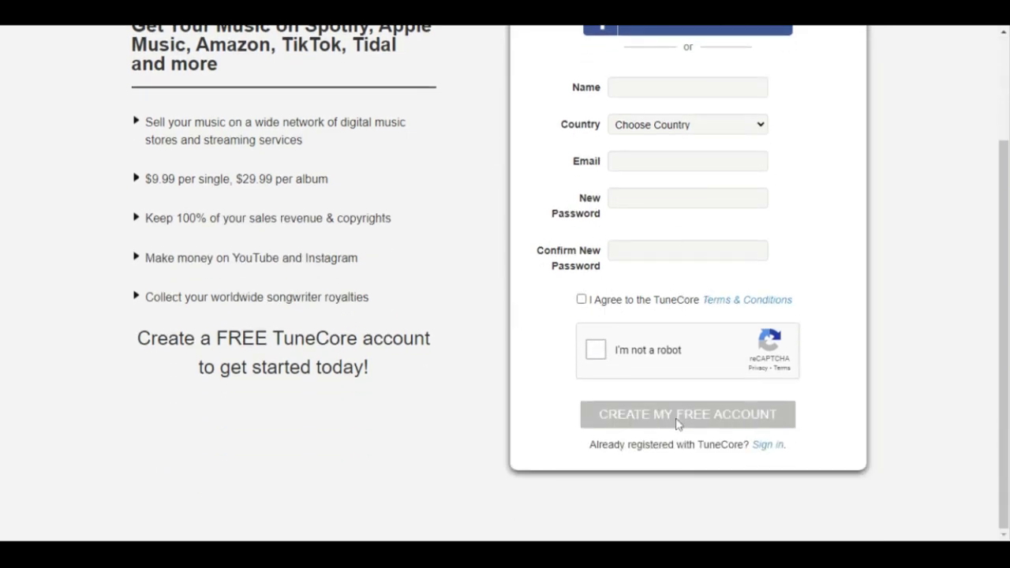
scroll(482, 354, up, 3)
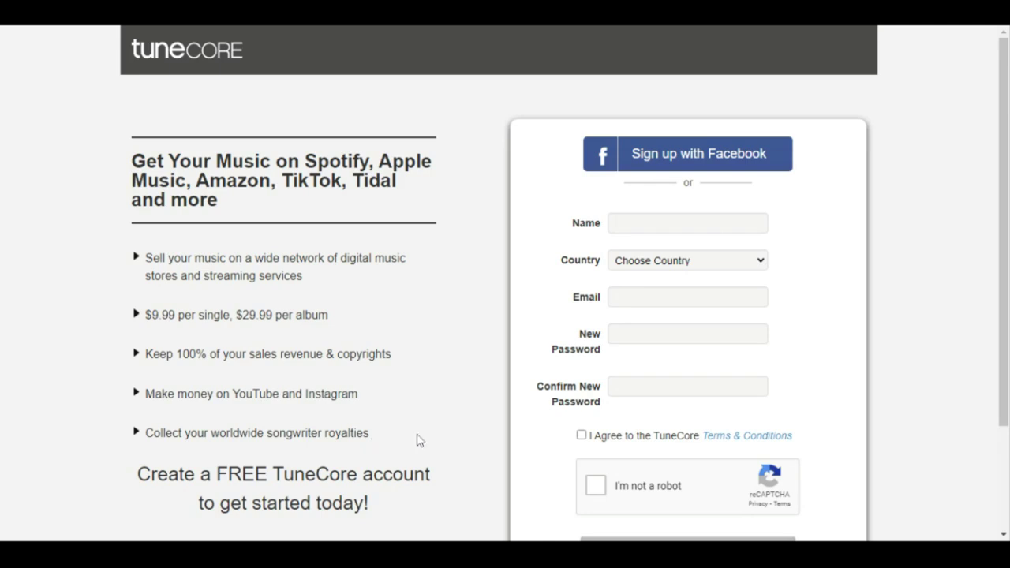
scroll(417, 440, down, 1)
scroll(793, 332, down, 1)
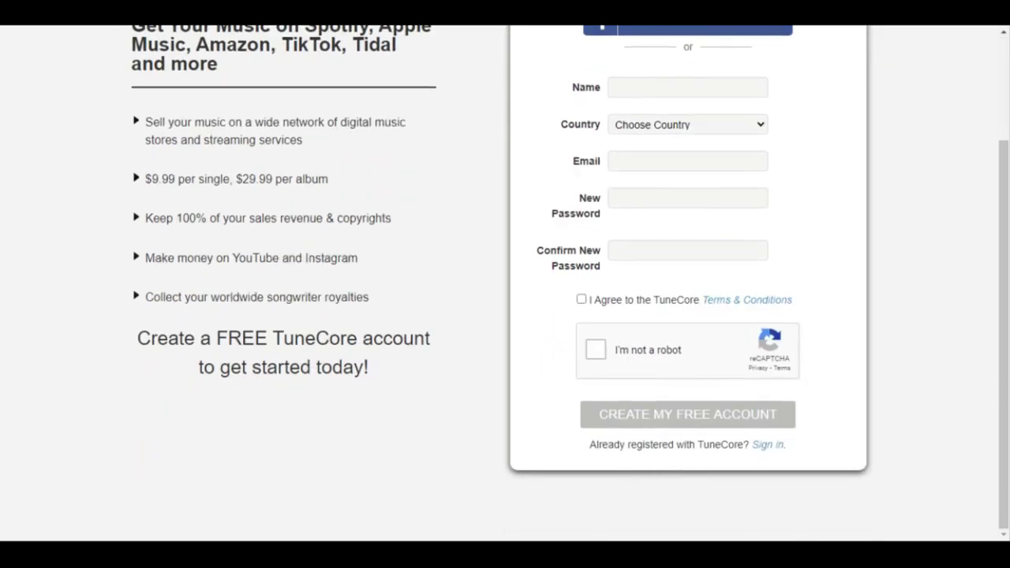
Return to sign-in and log in with the account e-mail and pasted password
click(766, 447)
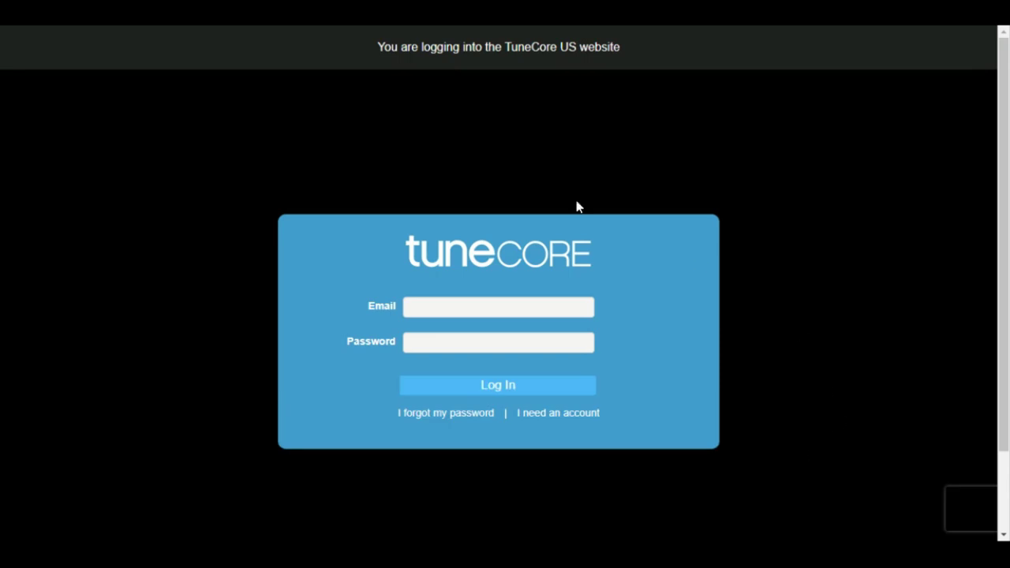
click(487, 315)
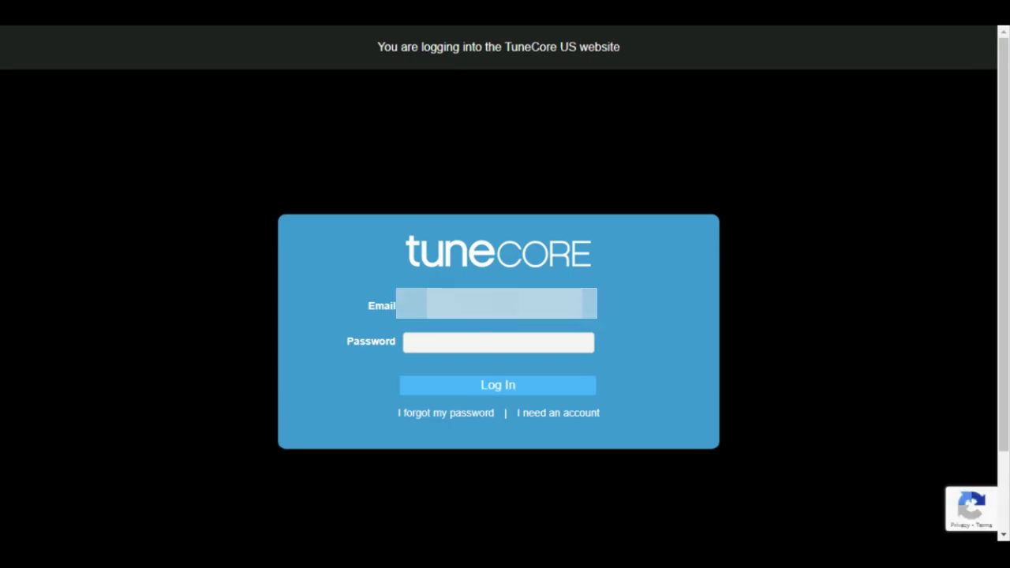
click(473, 339)
key(ctrl+v)
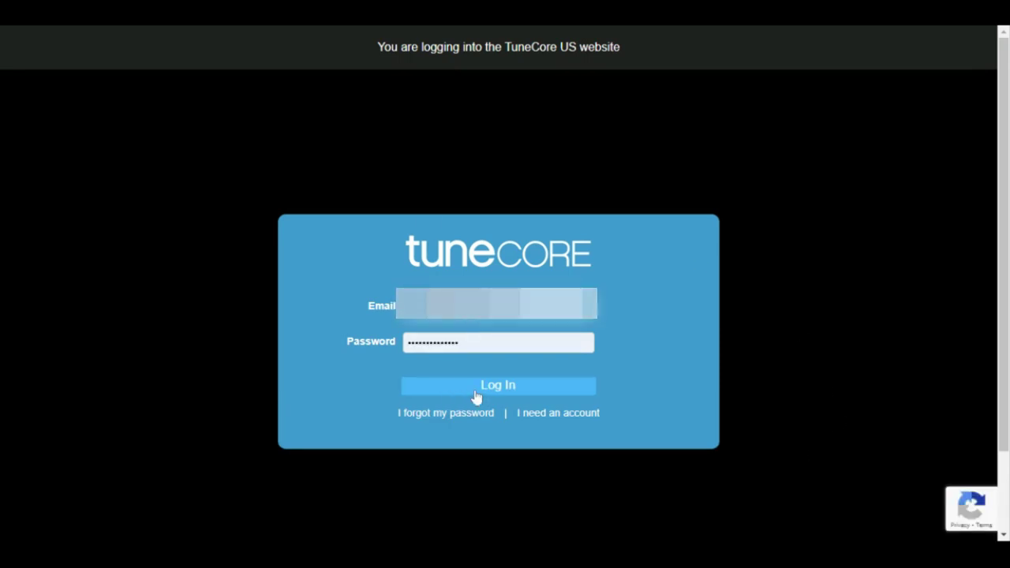
click(478, 394)
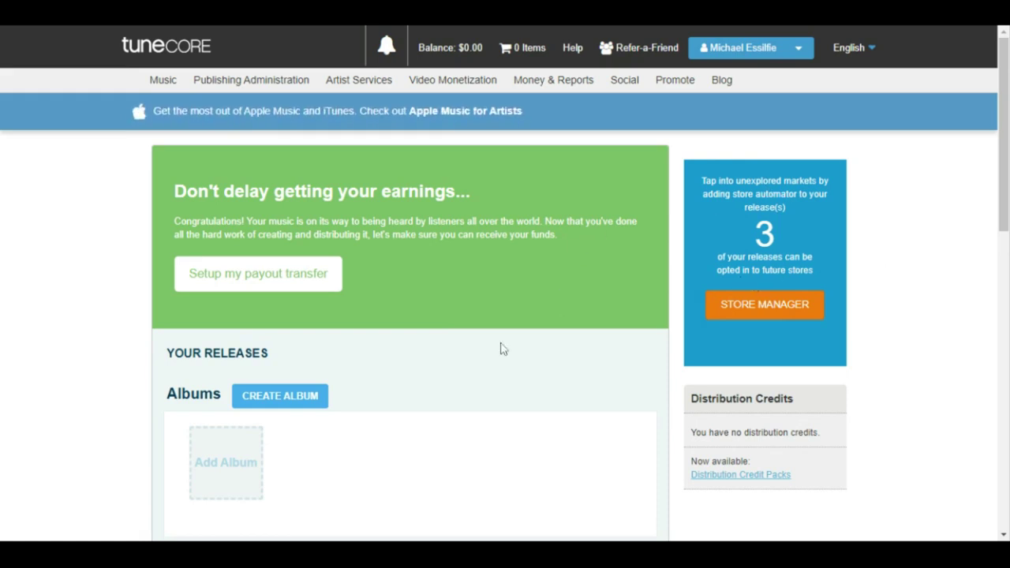
scroll(467, 212, down, 2)
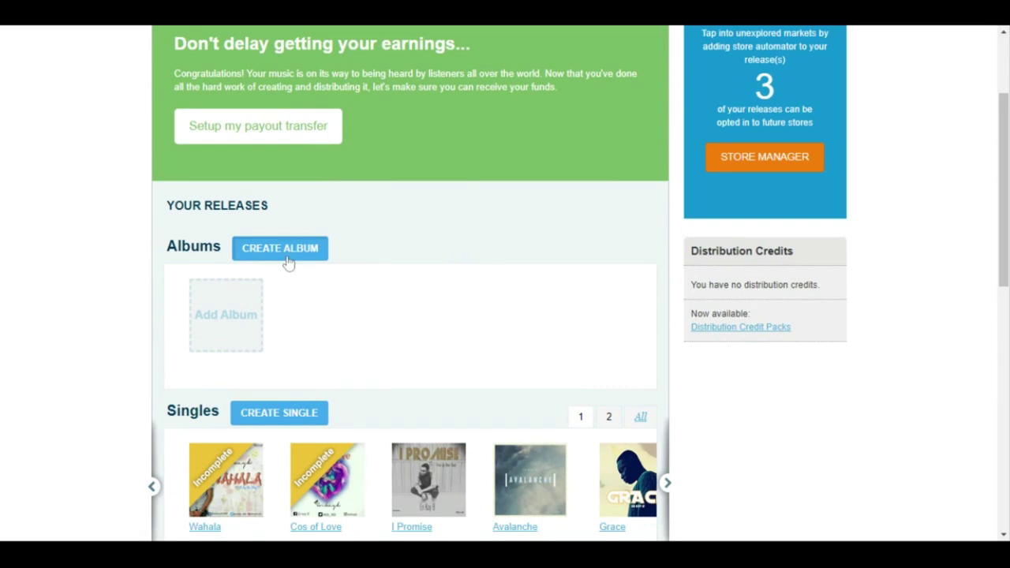
scroll(431, 245, down, 2)
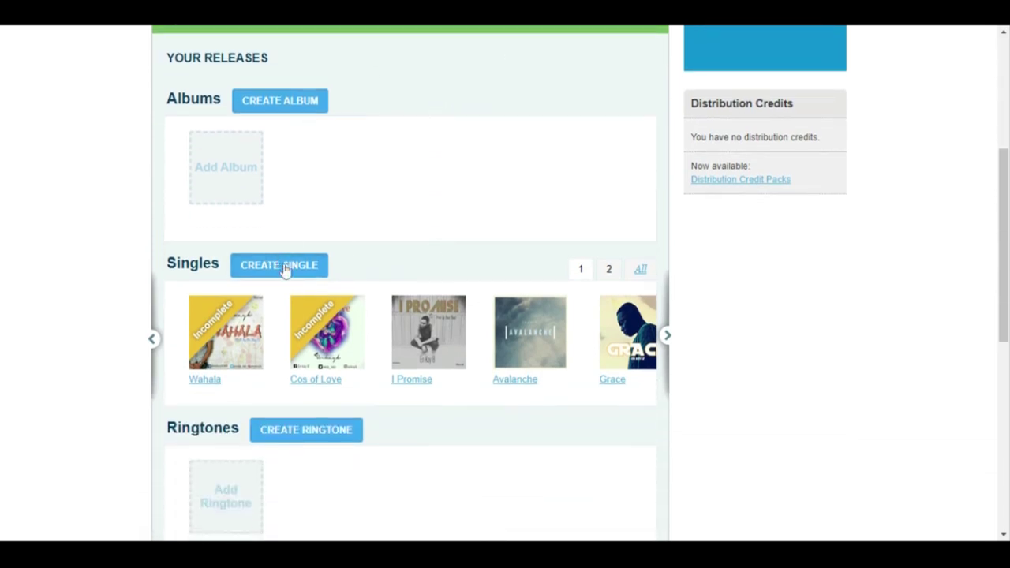
scroll(476, 266, down, 2)
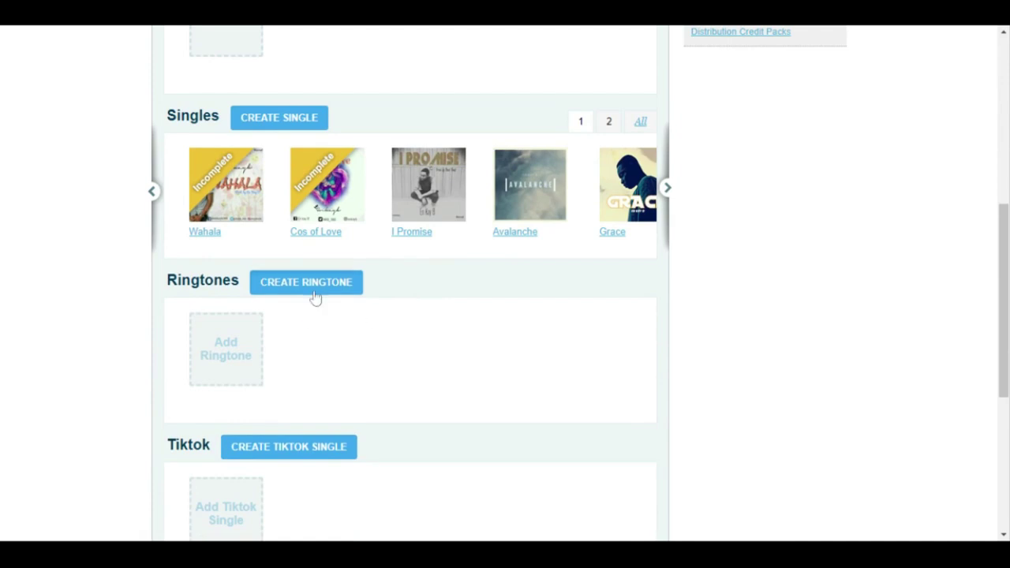
scroll(437, 313, down, 2)
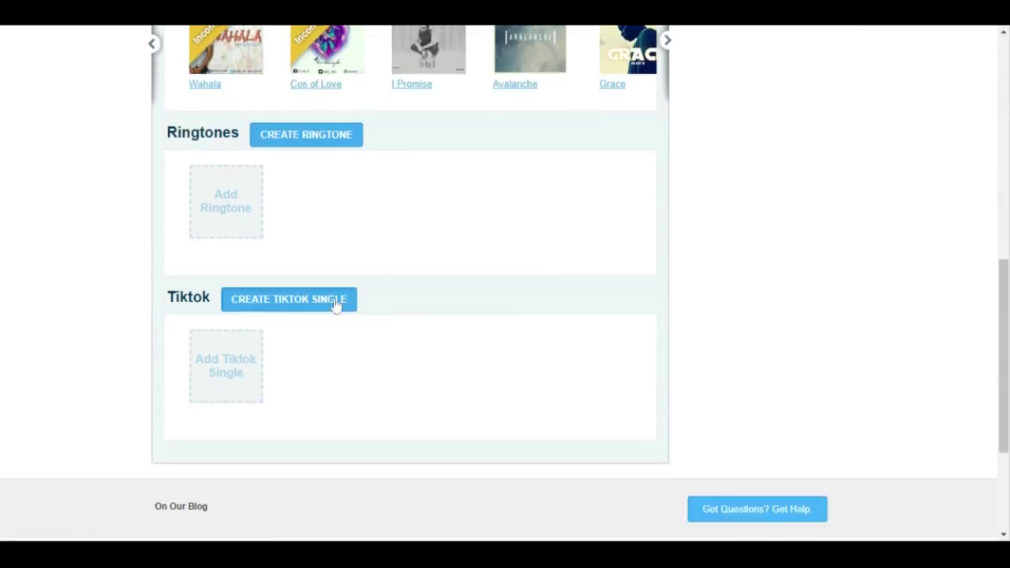
scroll(449, 223, up, 3)
scroll(448, 224, up, 1)
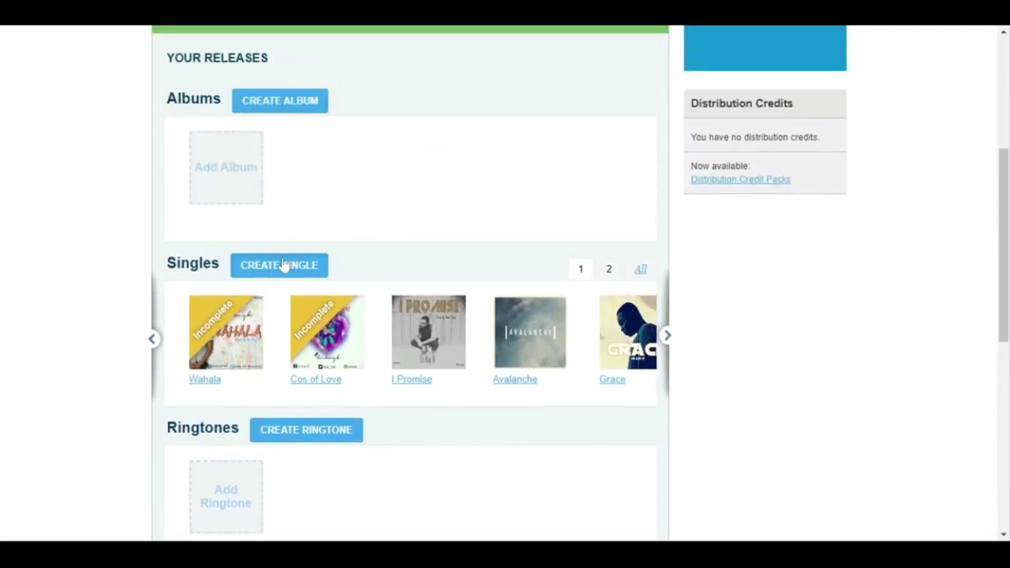
scroll(530, 173, up, 1)
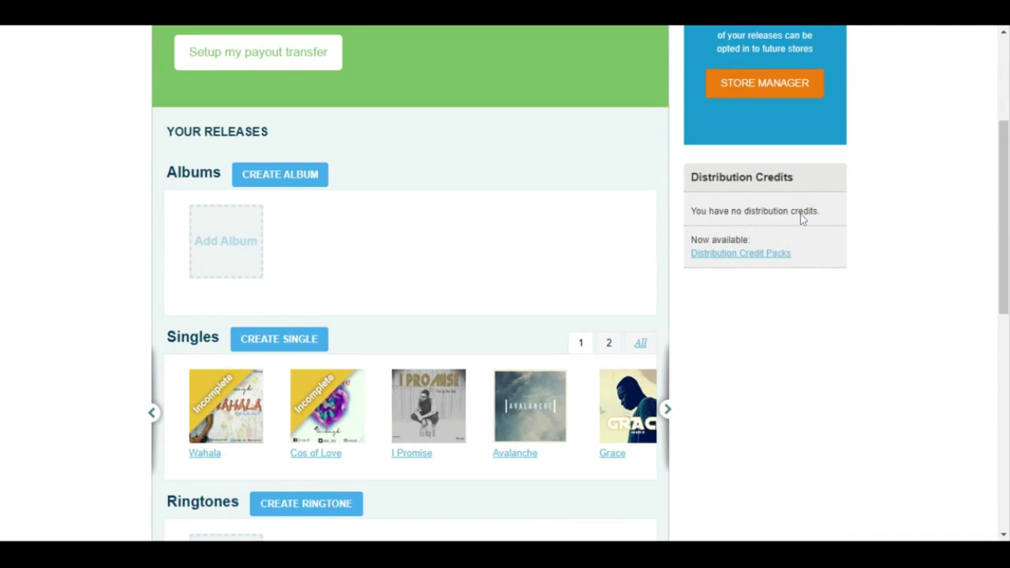
scroll(684, 255, up, 3)
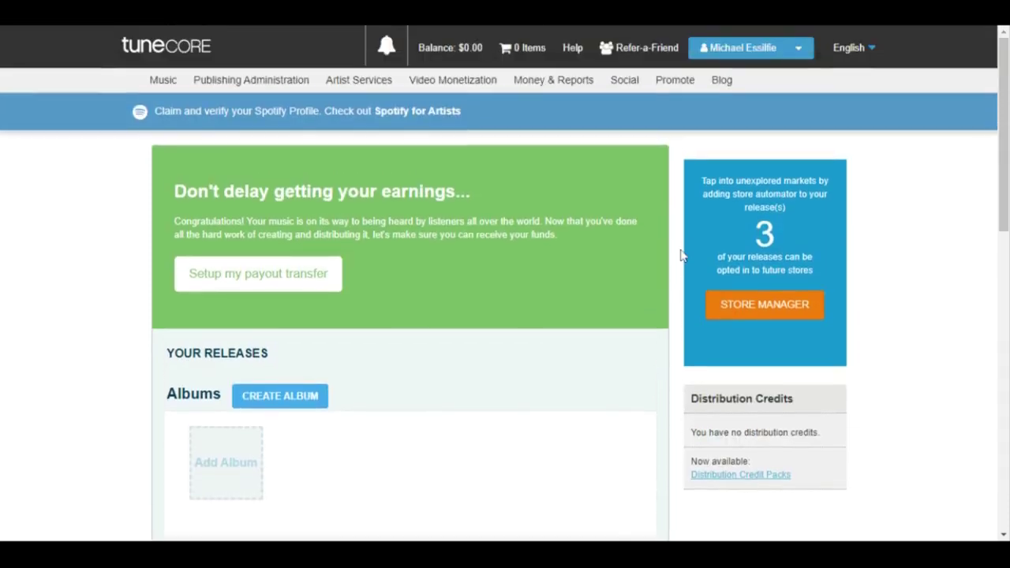
scroll(681, 255, down, 5)
scroll(682, 254, up, 3)
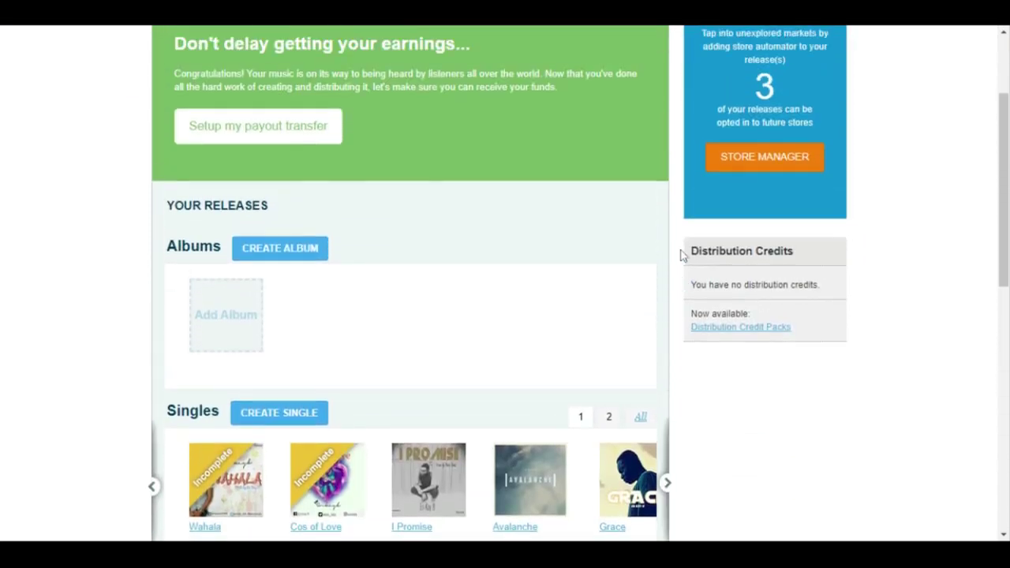
scroll(298, 369, down, 2)
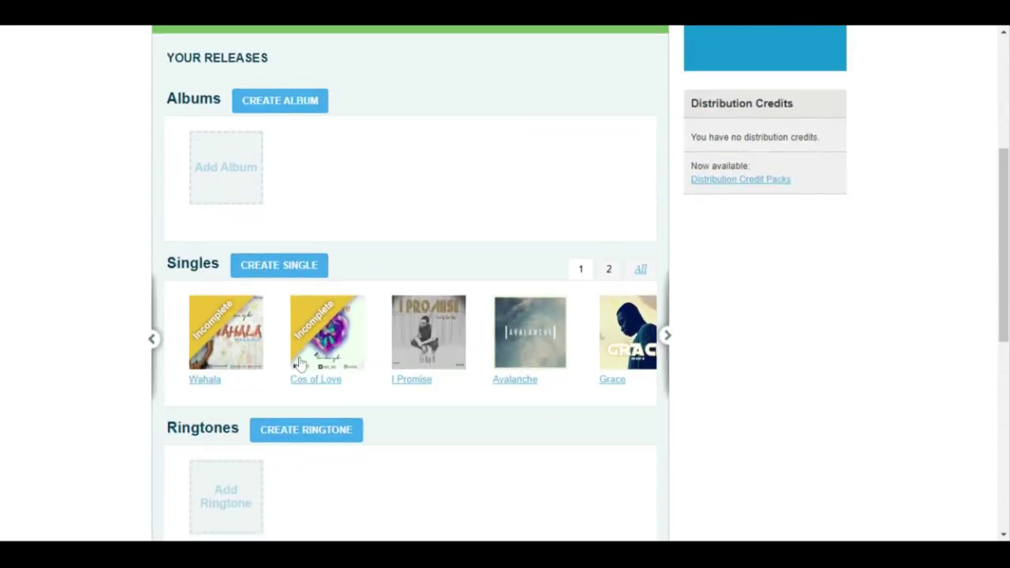
Start a new single and mark it as not having explicit lyrics
click(278, 265)
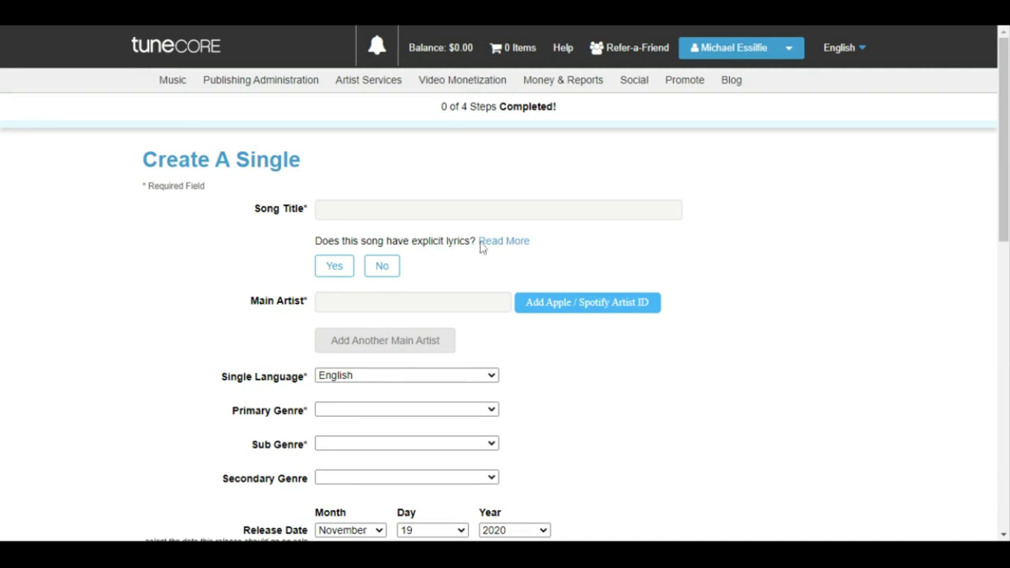
click(338, 275)
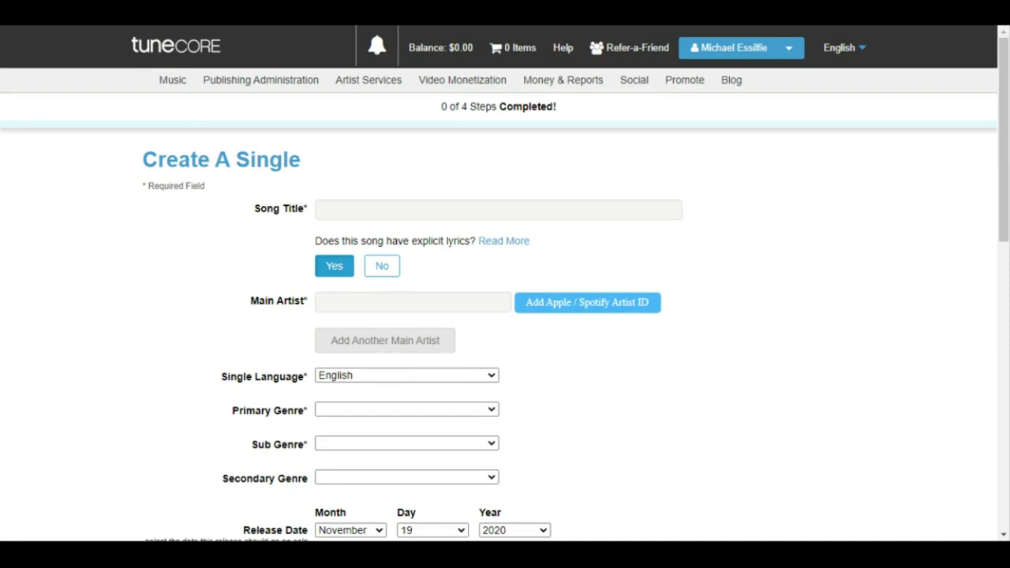
click(382, 268)
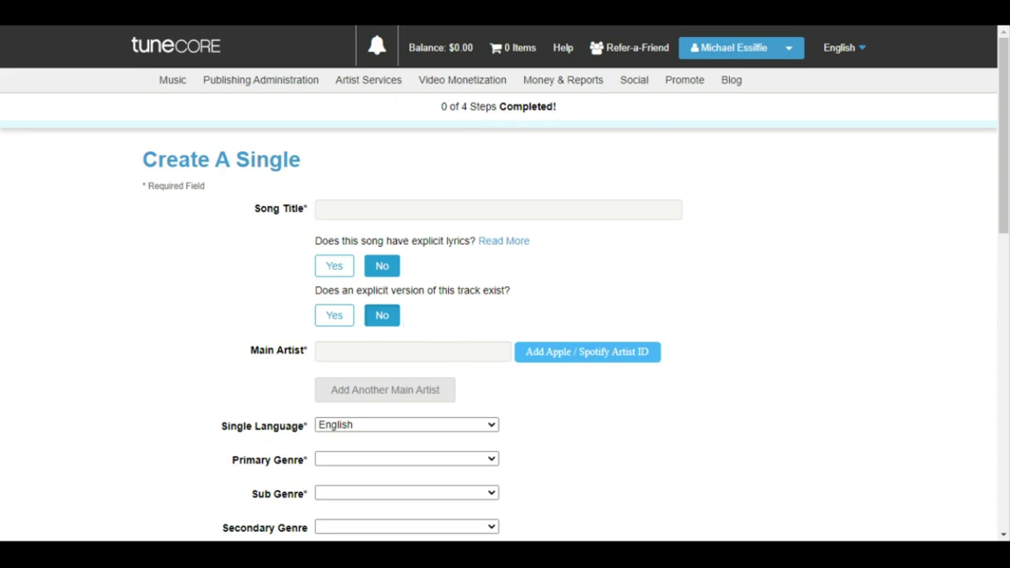
Choose En Kay B from the suggestions as the main artist
click(411, 352)
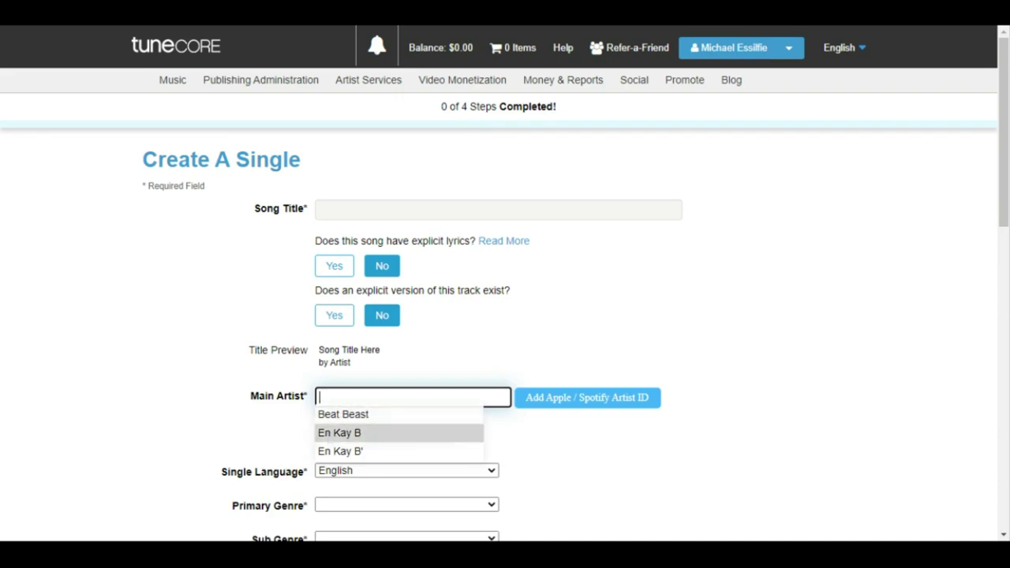
click(340, 432)
scroll(495, 310, down, 1)
scroll(495, 310, down, 1)
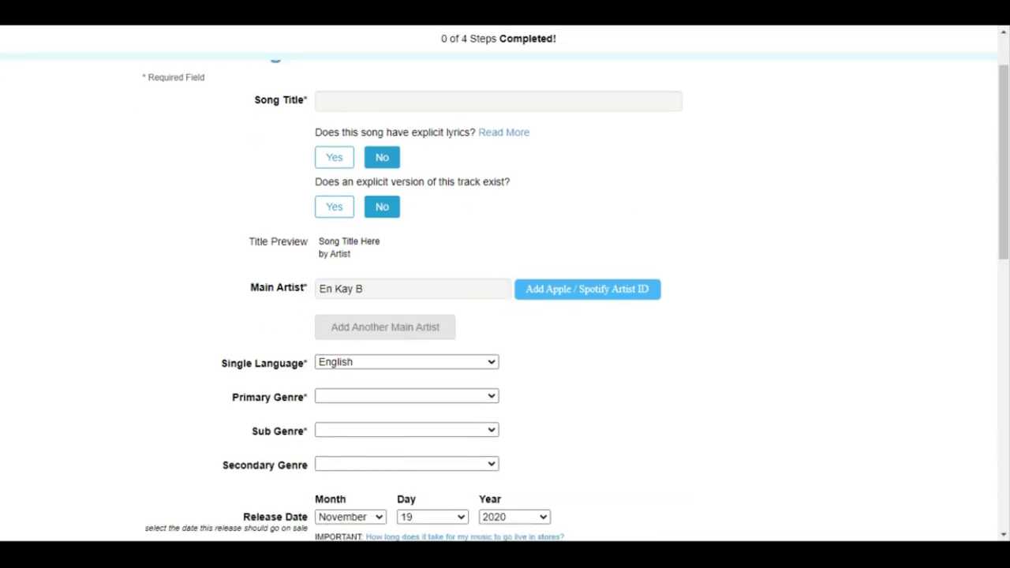
click(363, 289)
click(360, 307)
scroll(452, 263, up, 1)
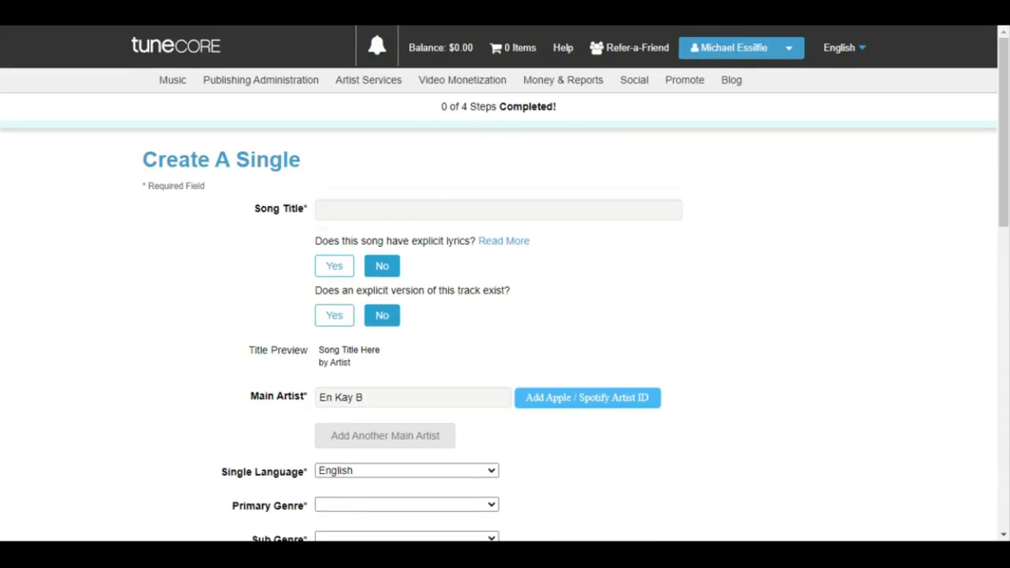
Enter 'Game' as the song title
click(498, 209)
text(Game)
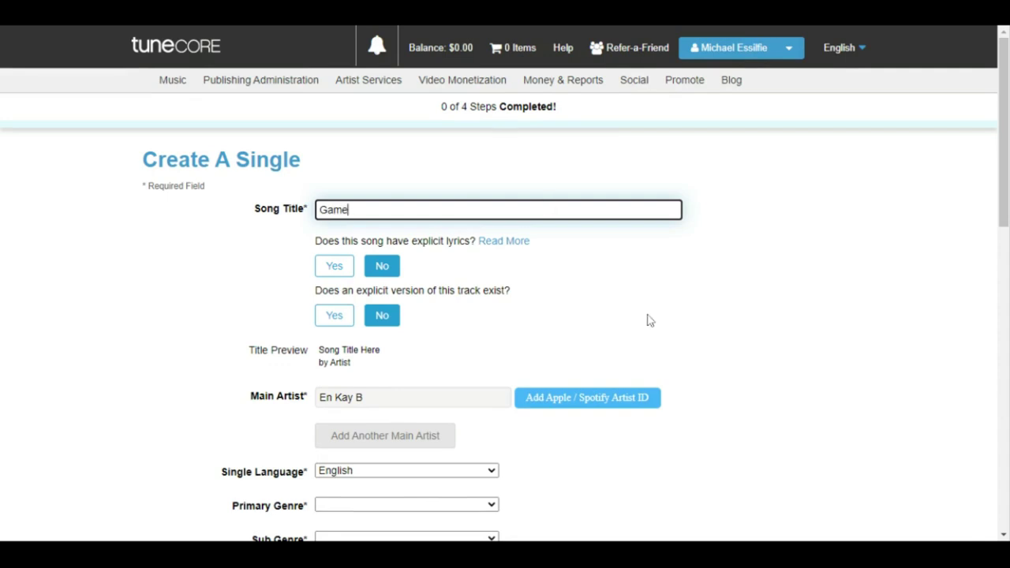
scroll(649, 321, down, 1)
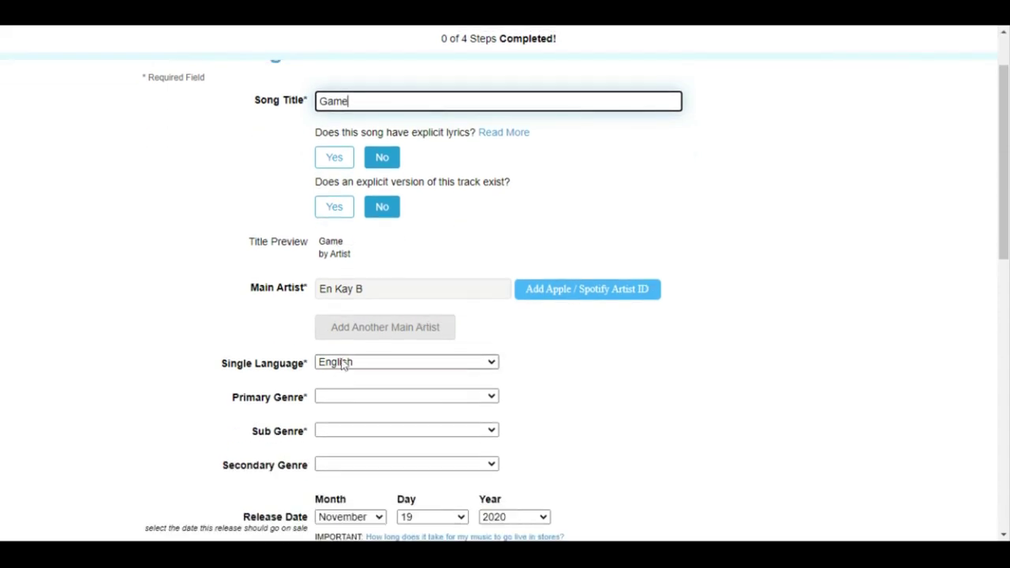
scroll(491, 367, down, 1)
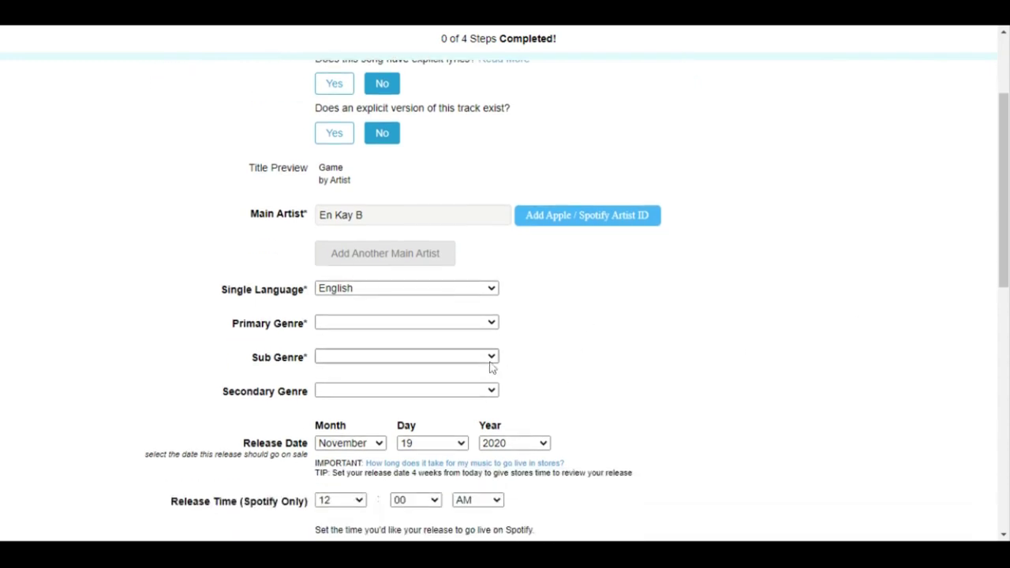
Set primary genre Hip Hop/Rap and secondary genre Singer/Songwriter
click(494, 321)
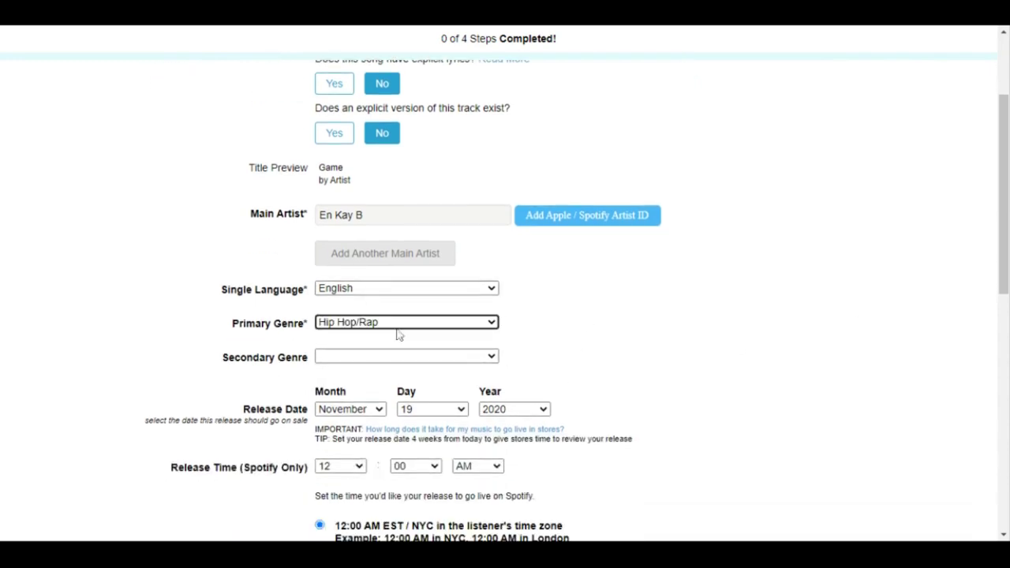
click(351, 359)
click(374, 441)
scroll(576, 286, down, 1)
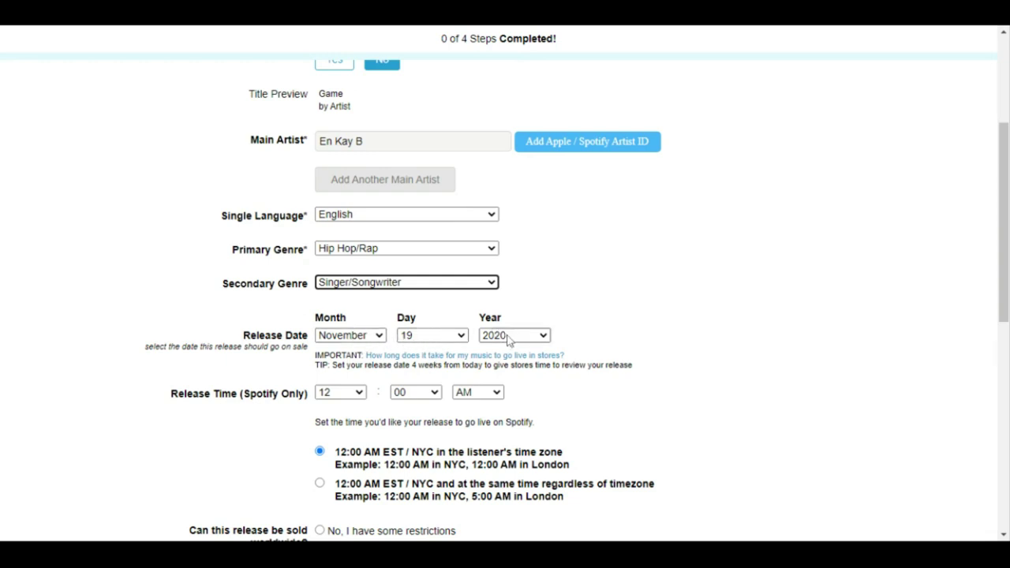
Set the release date to December 6
click(361, 347)
click(361, 347)
click(470, 335)
click(438, 125)
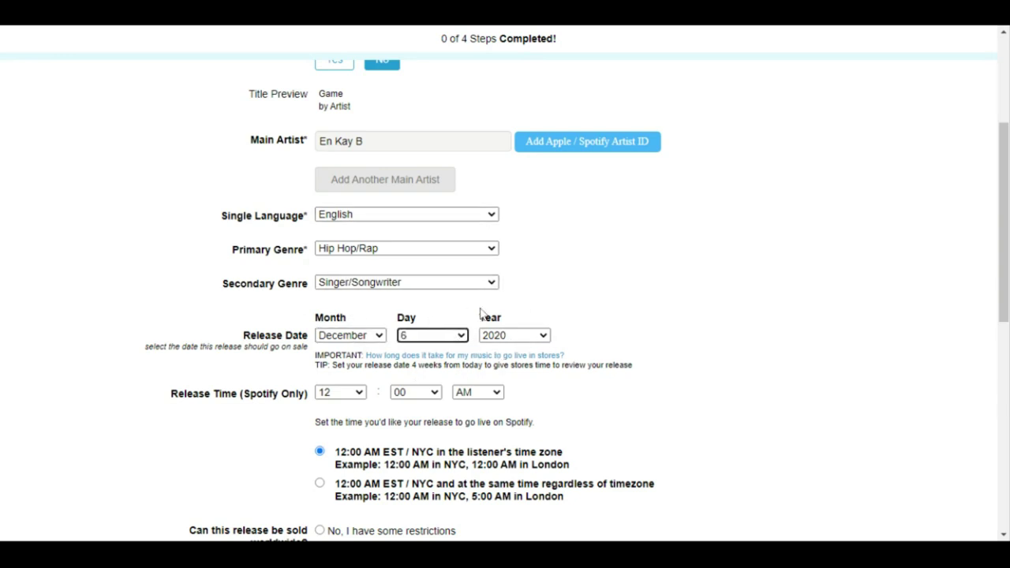
scroll(292, 305, down, 1)
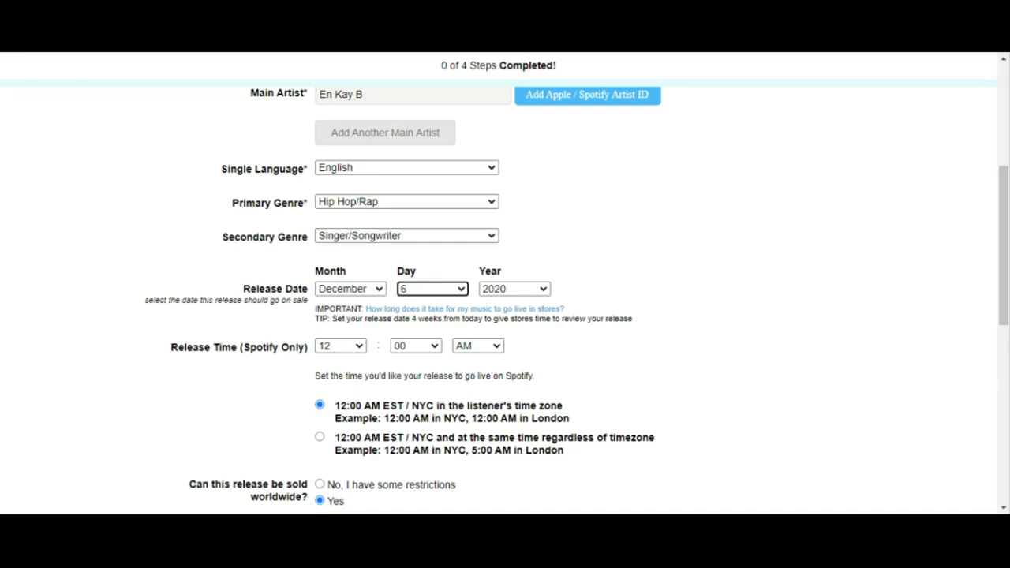
scroll(460, 377, down, 1)
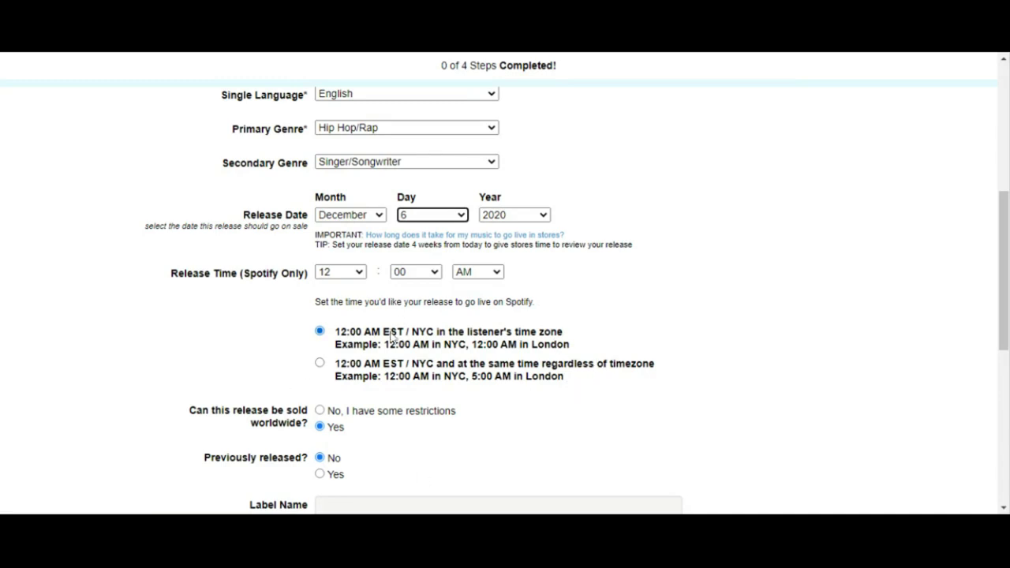
Leave the Label Name, UPC/EAN Code and ISRC fields empty
click(319, 332)
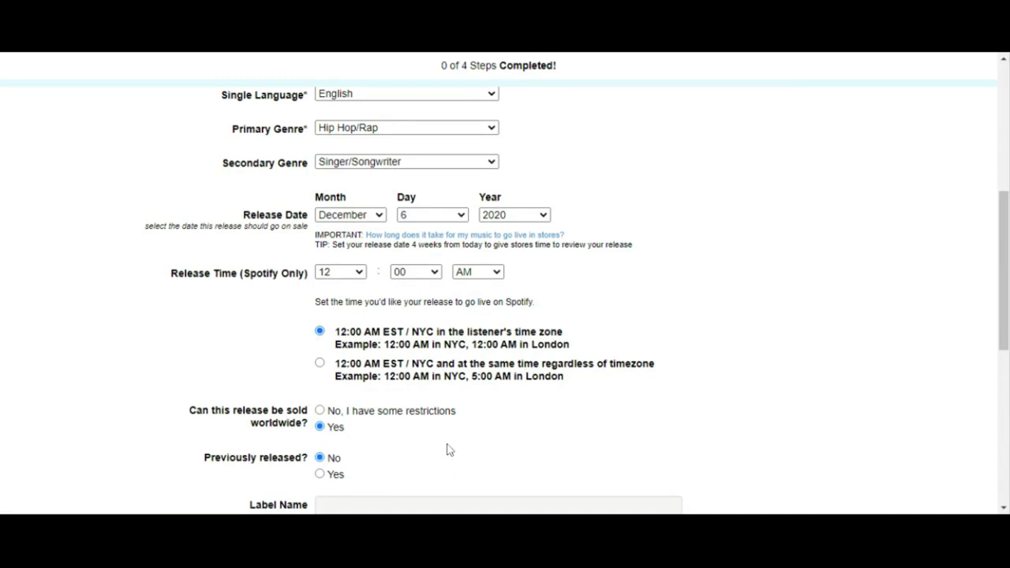
scroll(442, 371, down, 2)
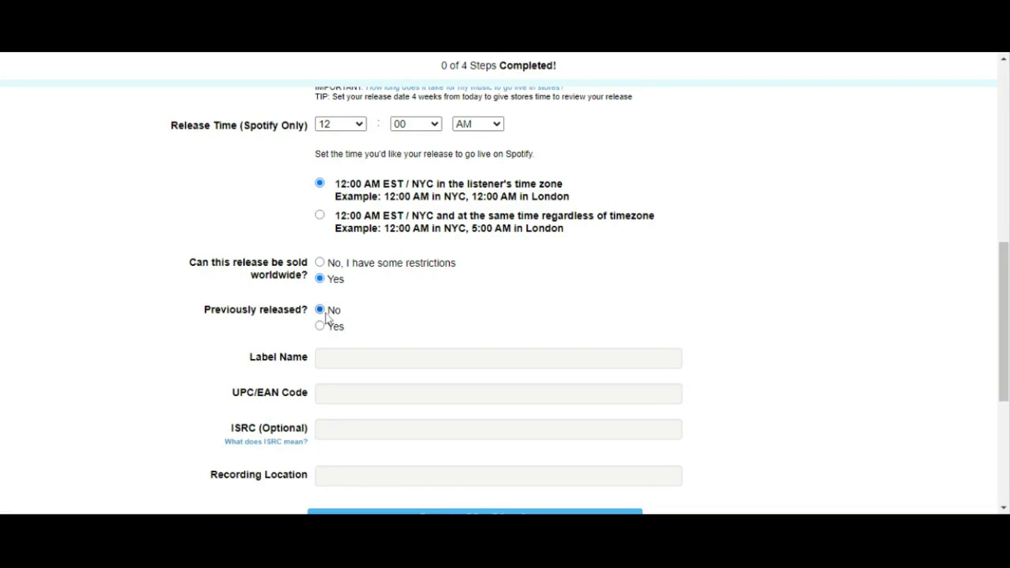
click(415, 358)
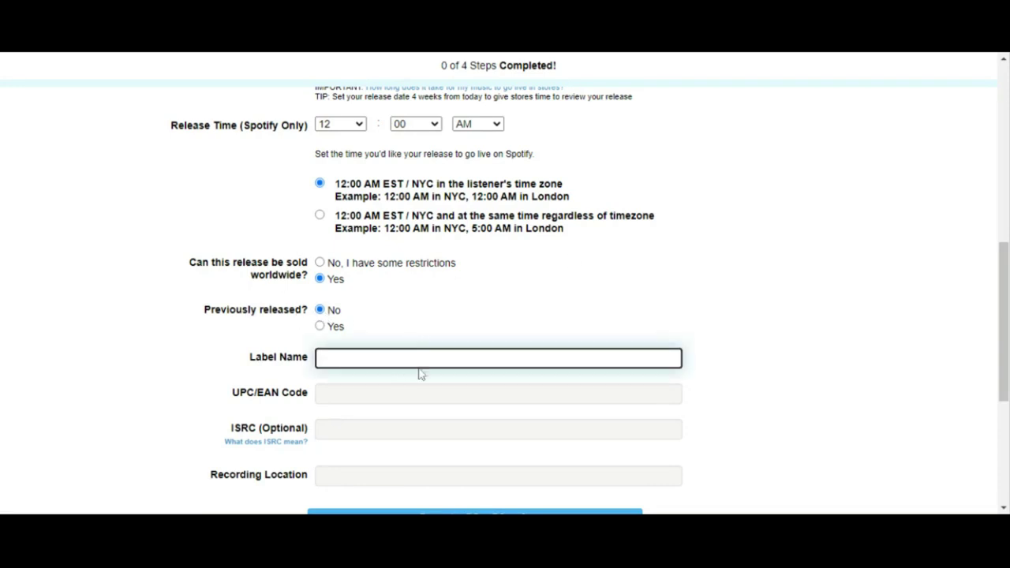
scroll(648, 288, down, 1)
scroll(652, 285, down, 3)
scroll(651, 286, up, 1)
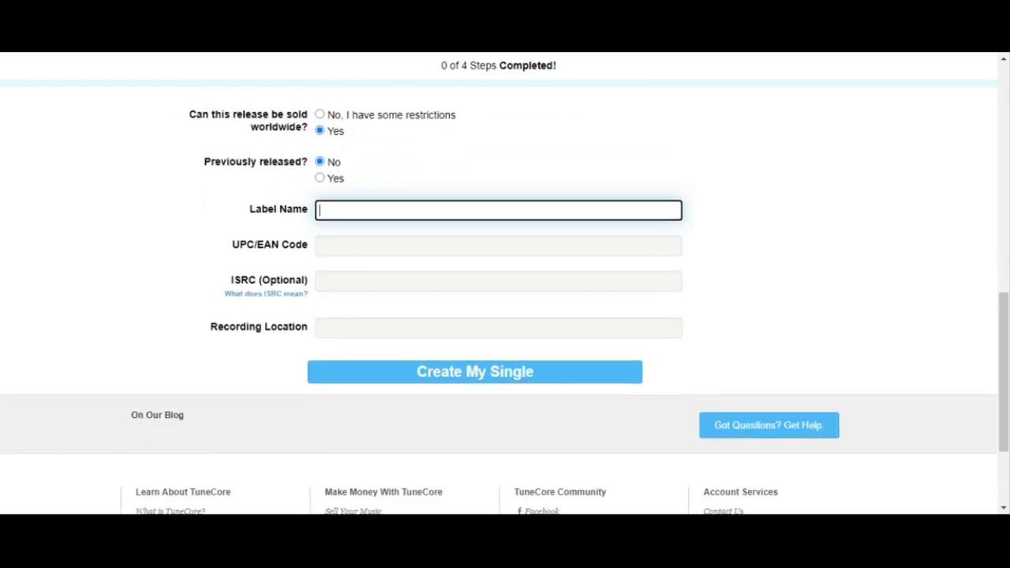
click(498, 246)
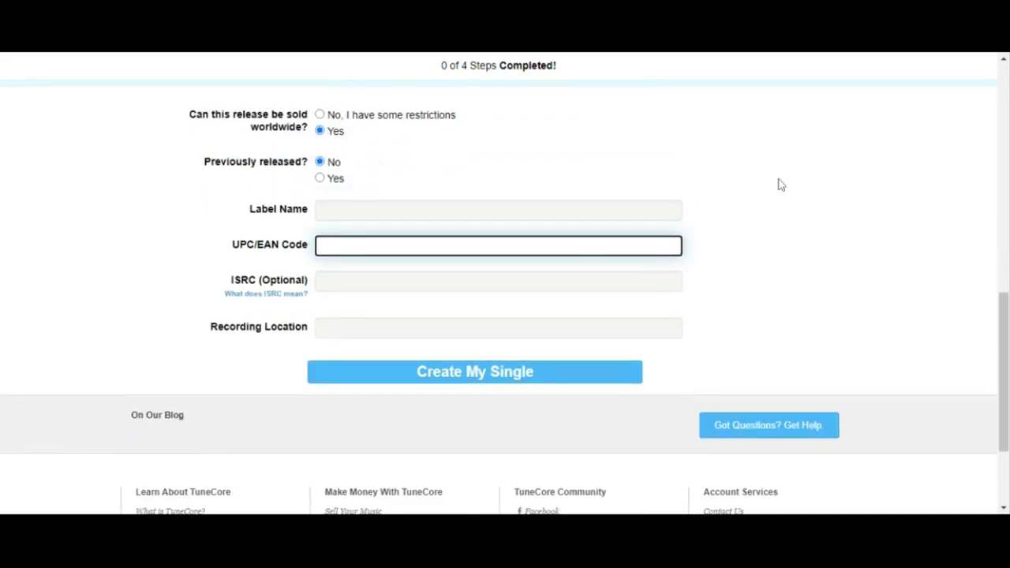
click(714, 250)
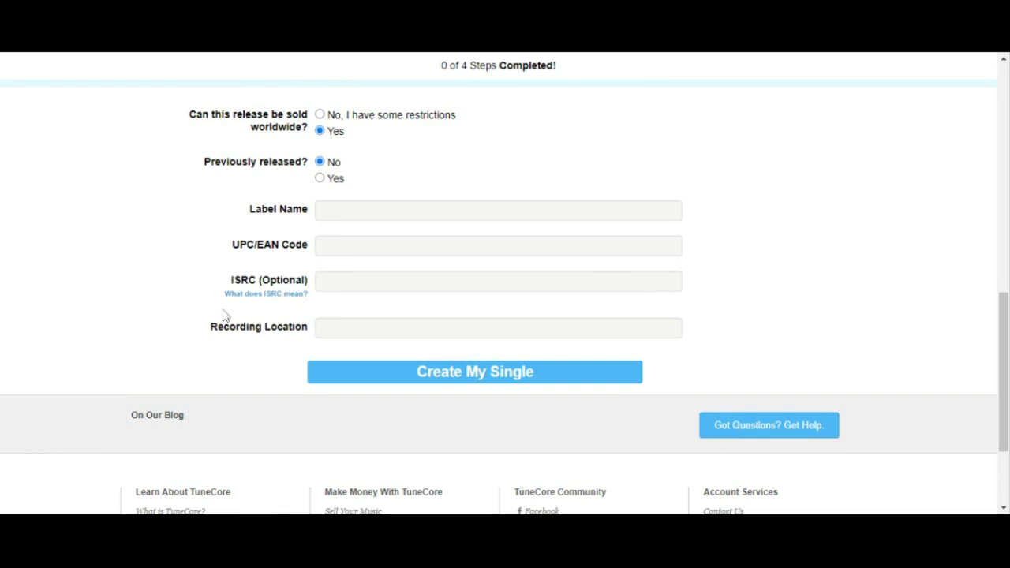
click(498, 281)
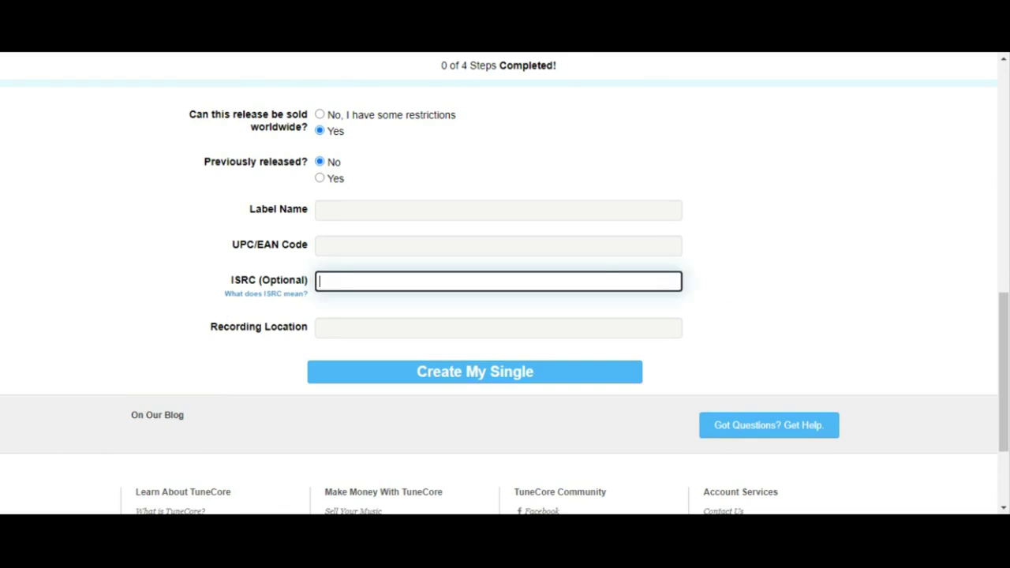
click(766, 289)
Clear the recording location after typing 'Ghana', then create the single
click(498, 328)
text(Ghana)
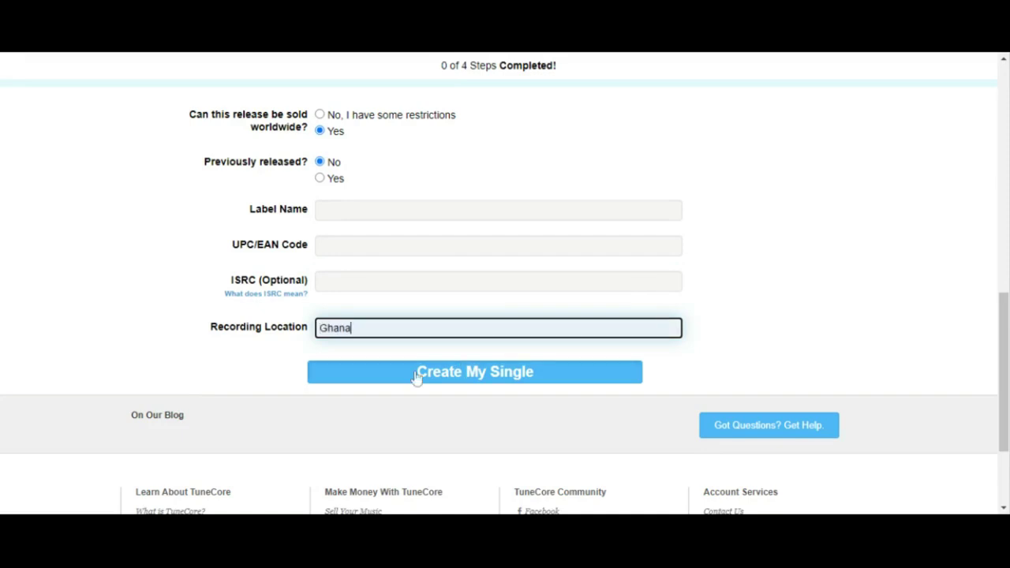
key(ctrl+a)
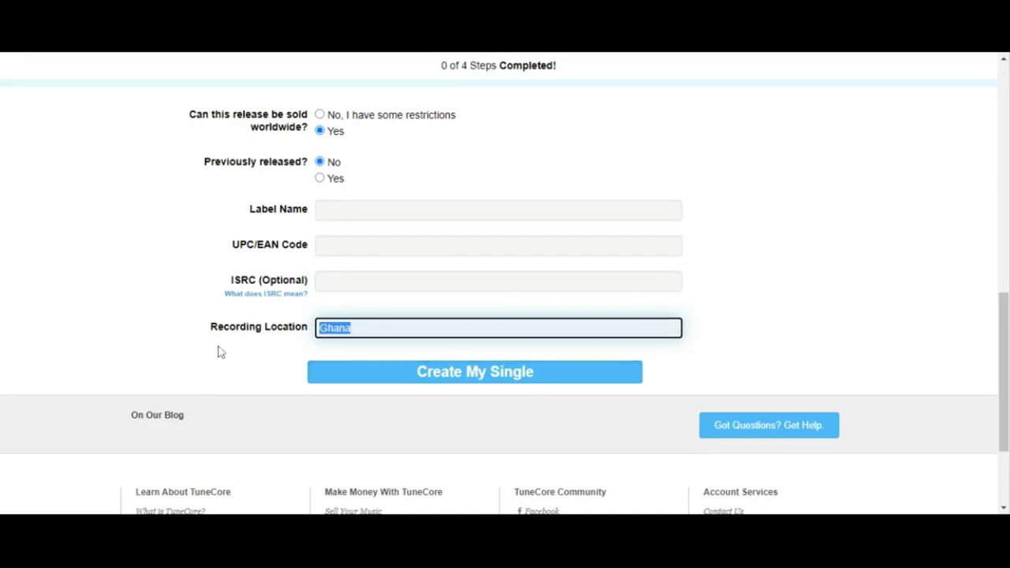
key(BackSpace)
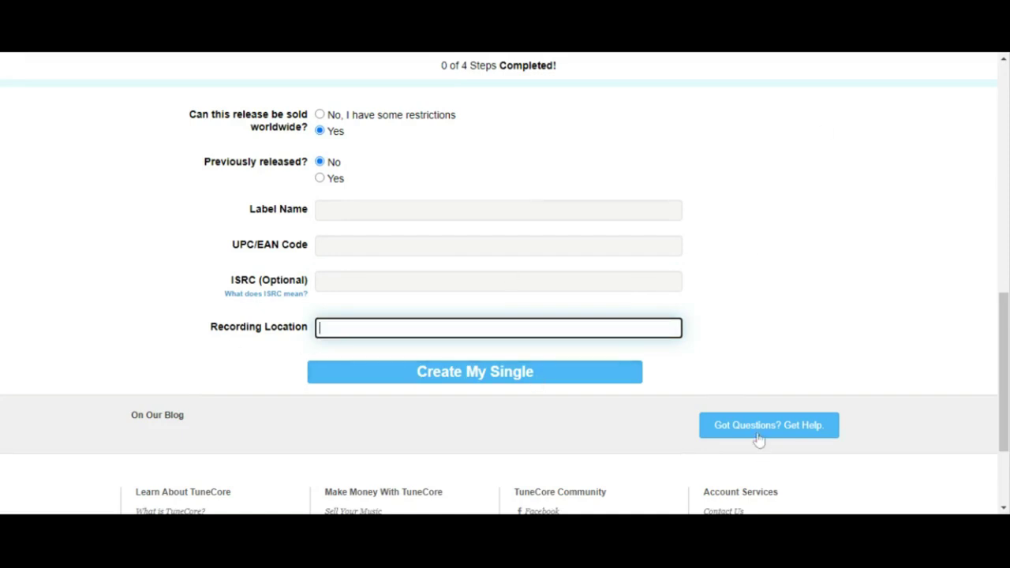
click(602, 377)
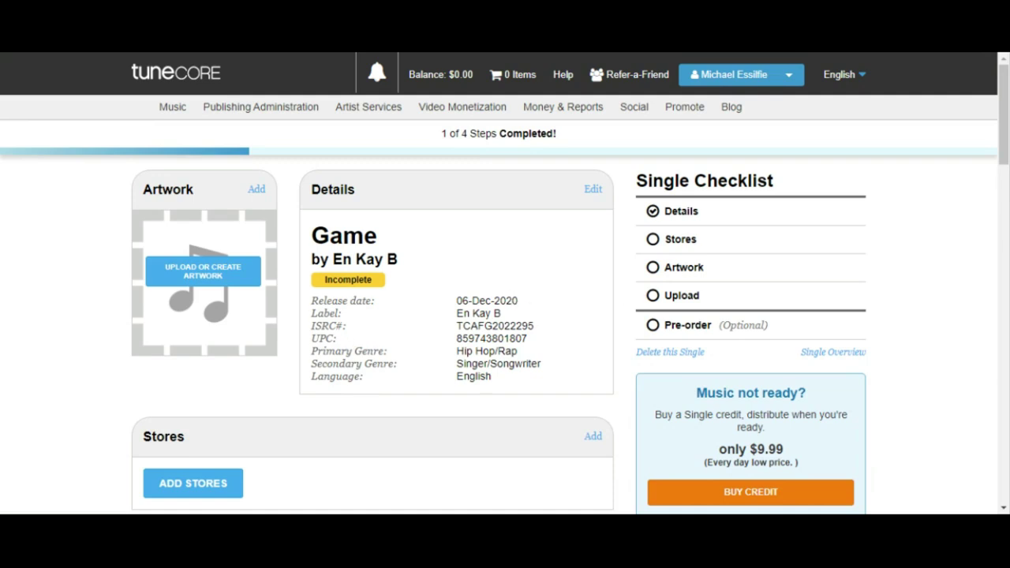
Highlight the auto-generated ISRC and UPC codes on the single's Details panel
drag(536, 327, 457, 325)
drag(533, 339, 458, 346)
click(551, 335)
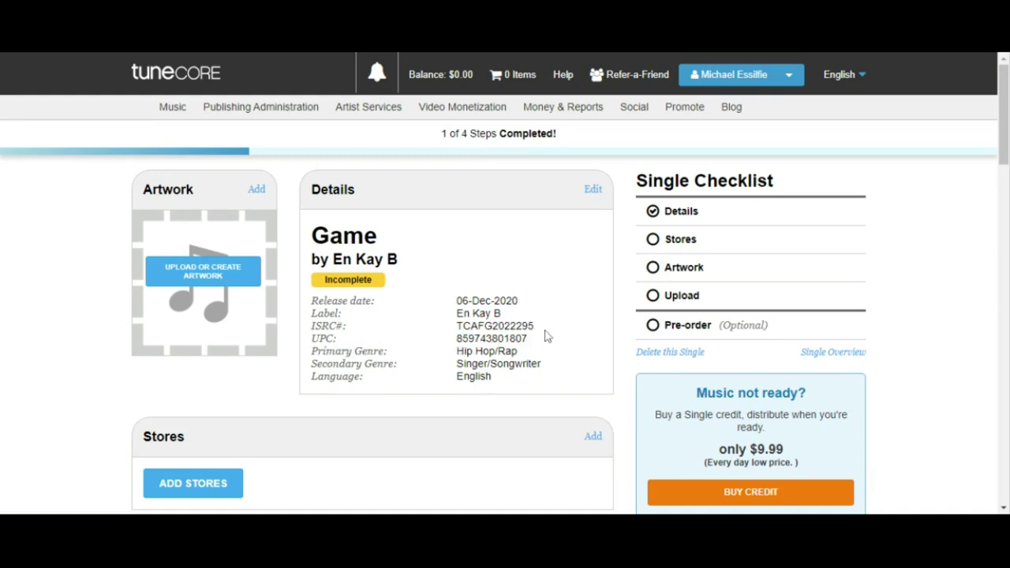
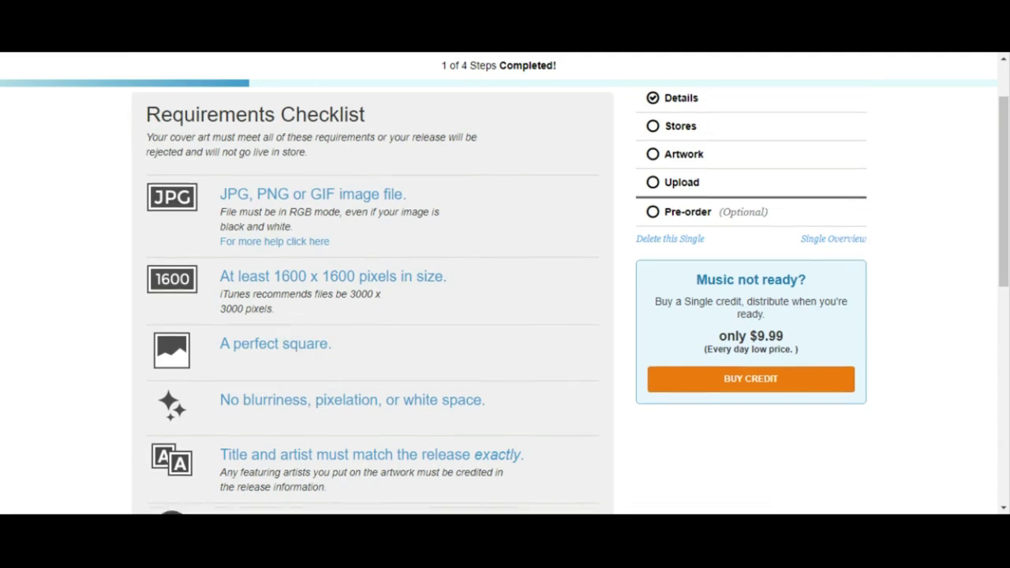
Scroll past the Requirements Checklist and start the cover art upload option
scroll(335, 355, down, 1)
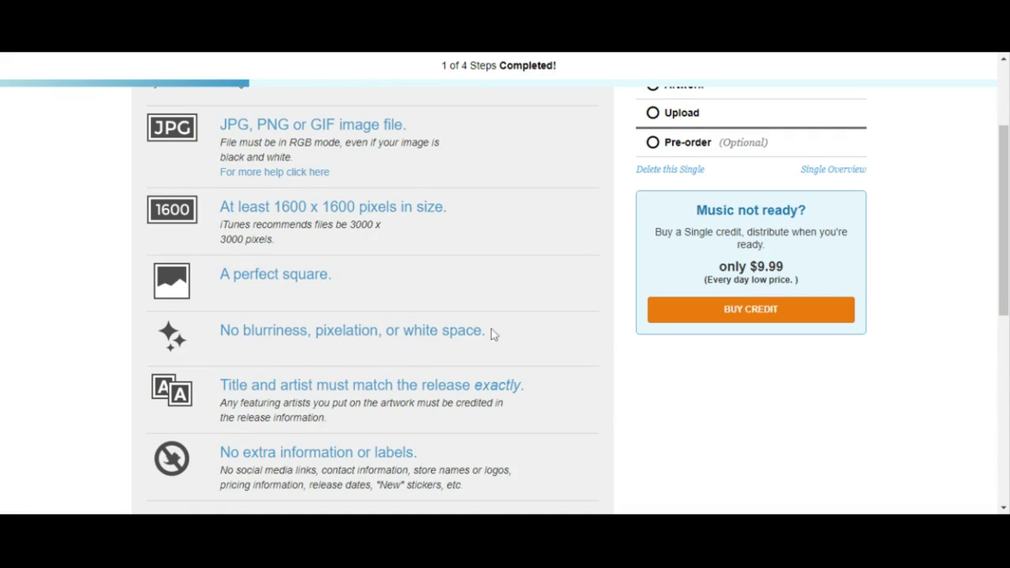
scroll(489, 335, down, 1)
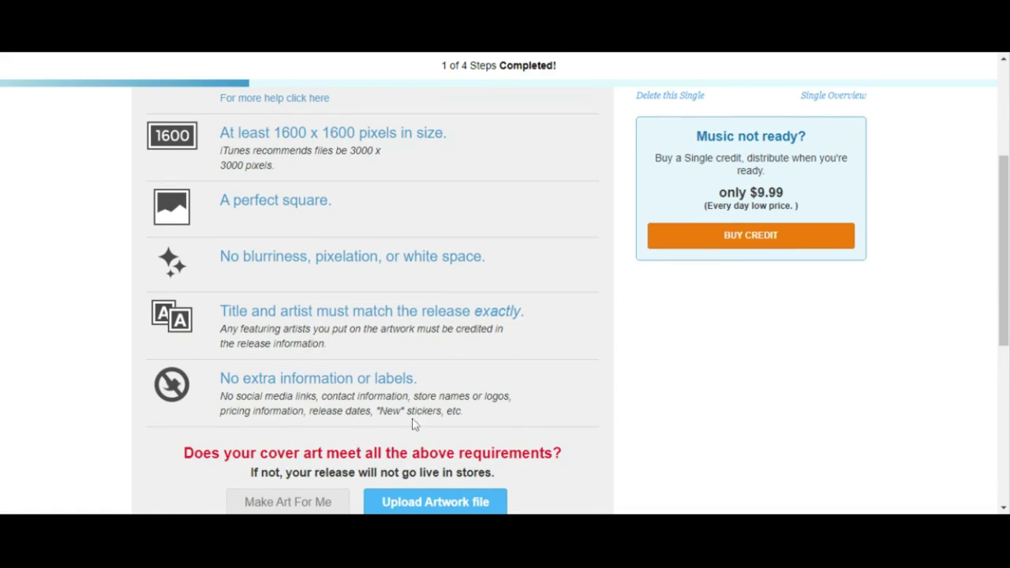
scroll(471, 369, down, 1)
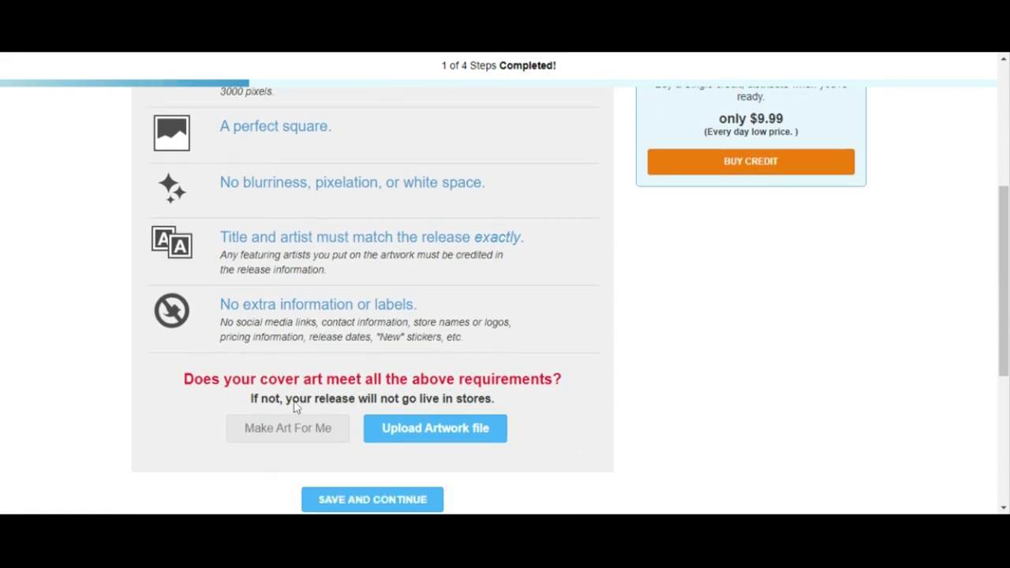
scroll(544, 255, up, 4)
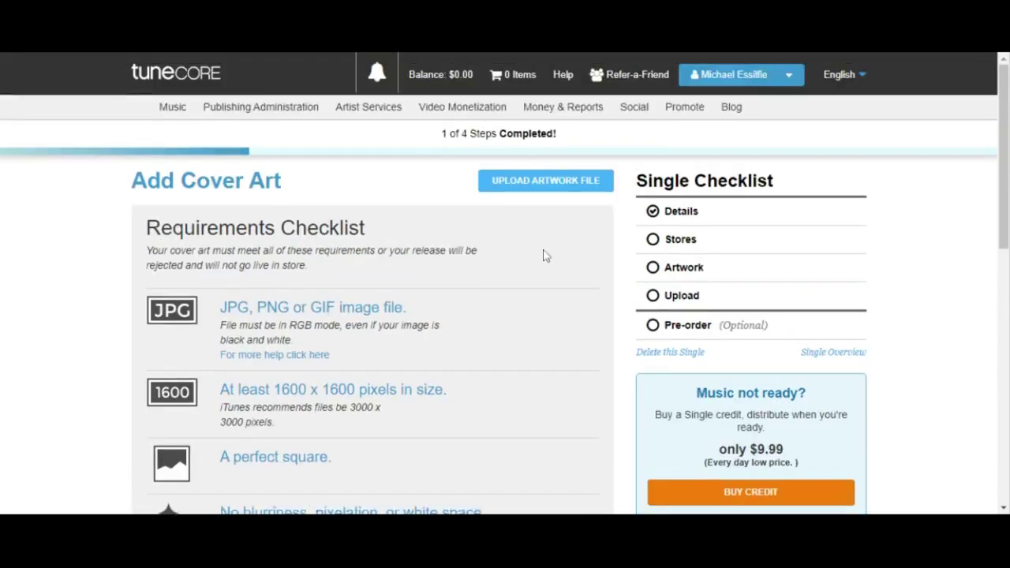
scroll(544, 255, down, 1)
scroll(505, 284, down, 4)
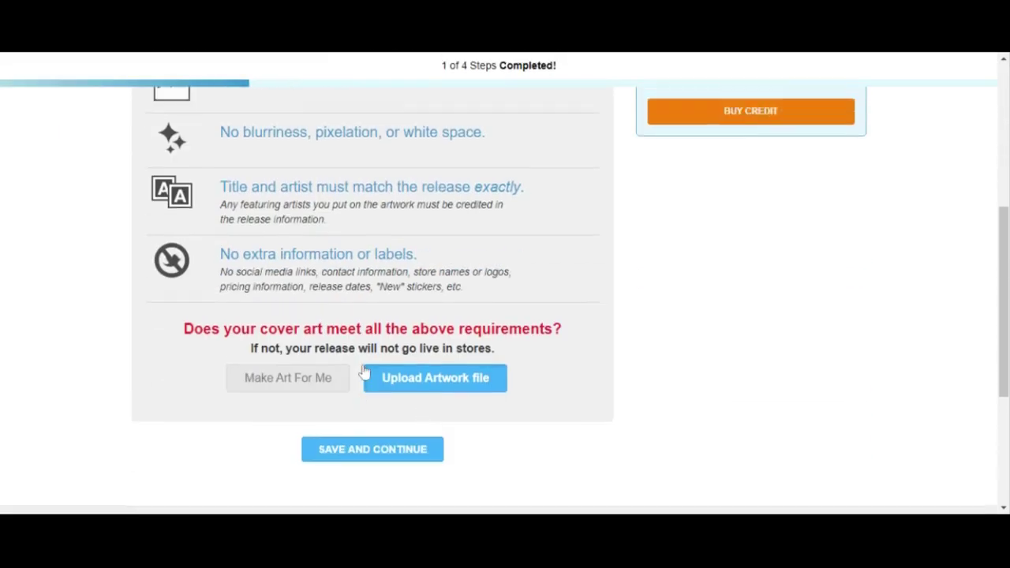
scroll(505, 284, up, 5)
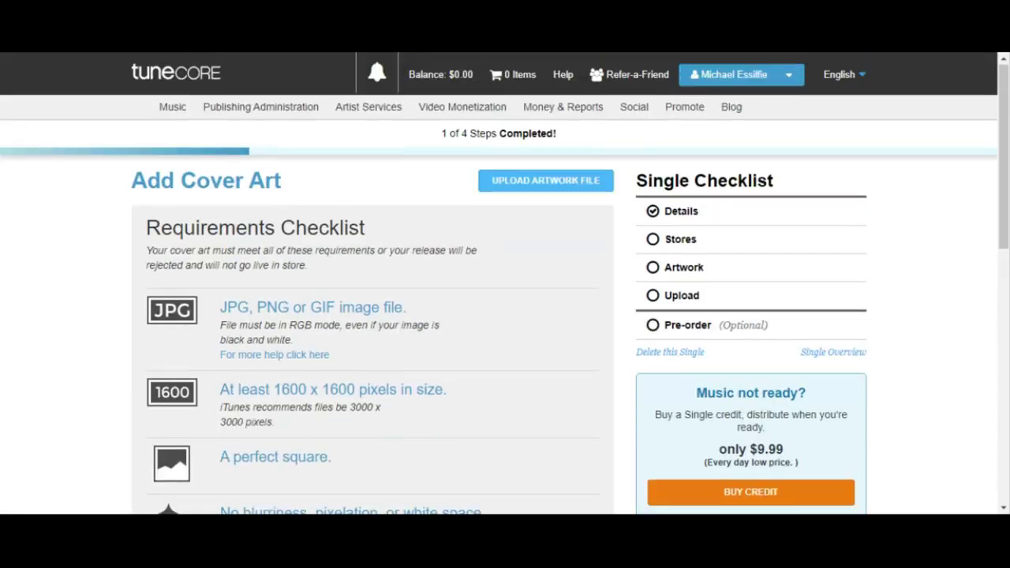
click(560, 188)
Choose Make Art For Me so TuneCore generates cover art options
scroll(569, 272, down, 1)
scroll(553, 252, down, 5)
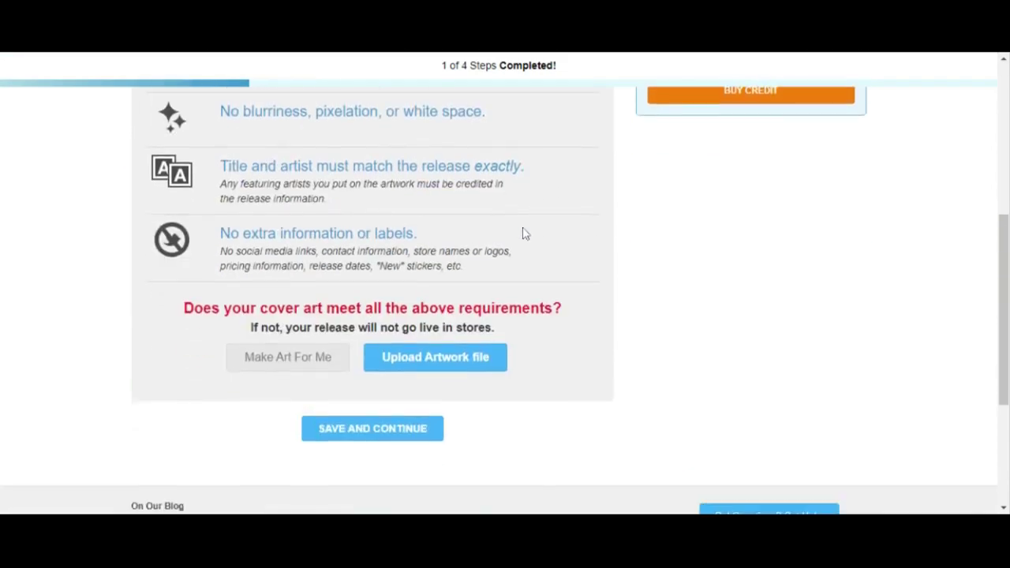
scroll(426, 252, up, 2)
scroll(315, 316, down, 2)
click(316, 355)
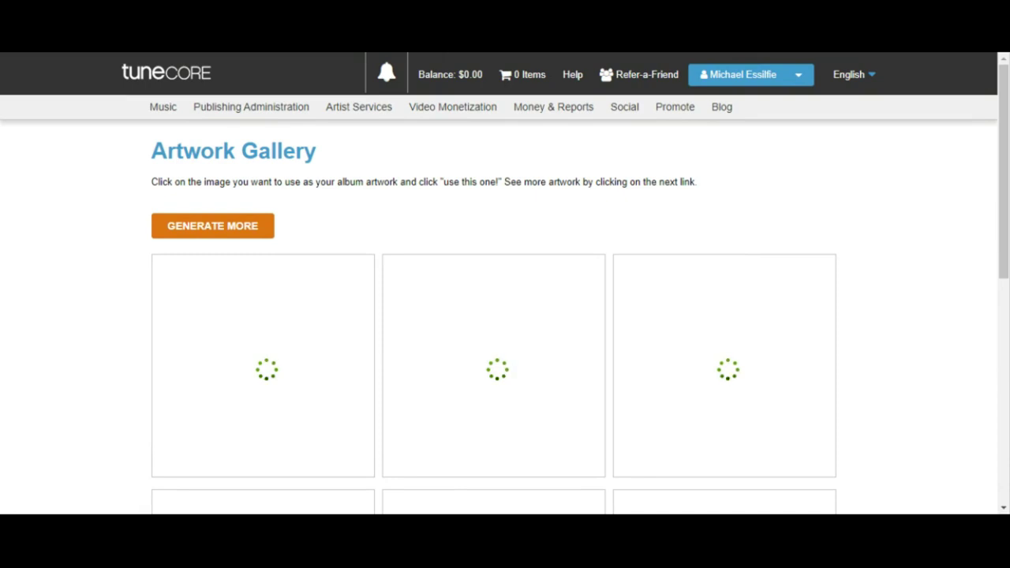
Browse the loaded gallery and use the black graffiti-style 'En Kay B Game' cover
scroll(749, 226, down, 4)
scroll(749, 225, up, 4)
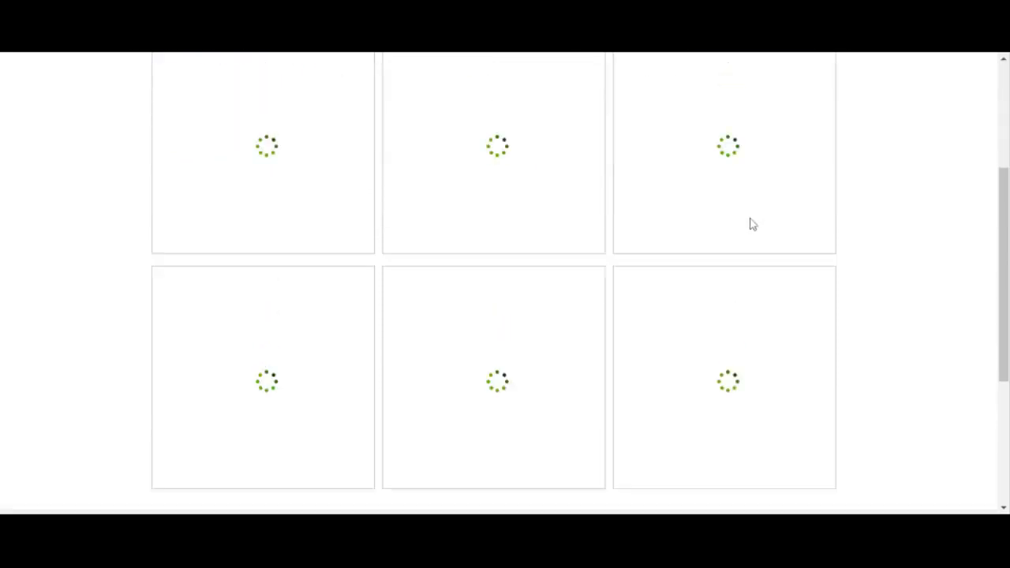
scroll(592, 223, down, 1)
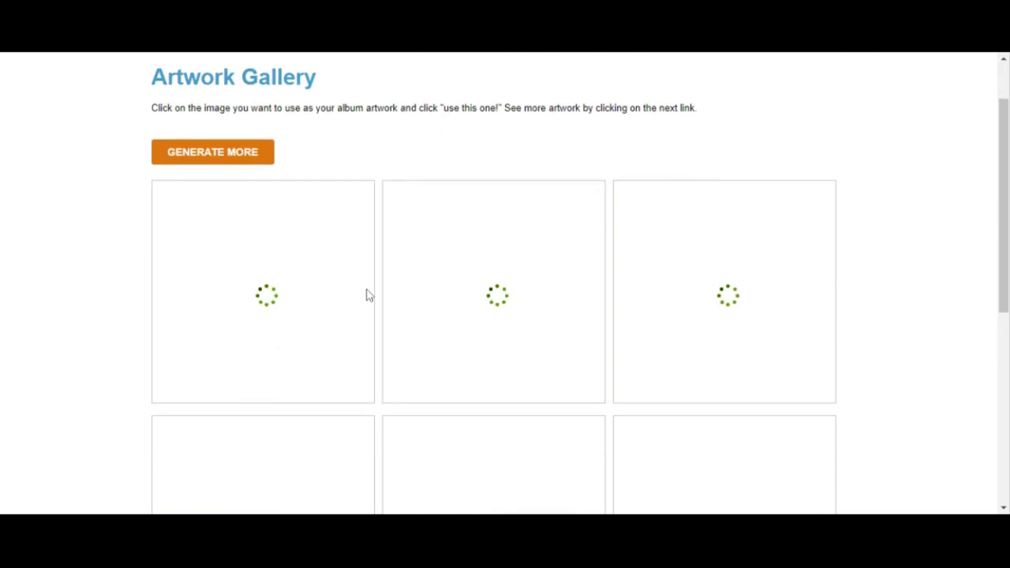
scroll(481, 248, down, 3)
scroll(480, 248, up, 2)
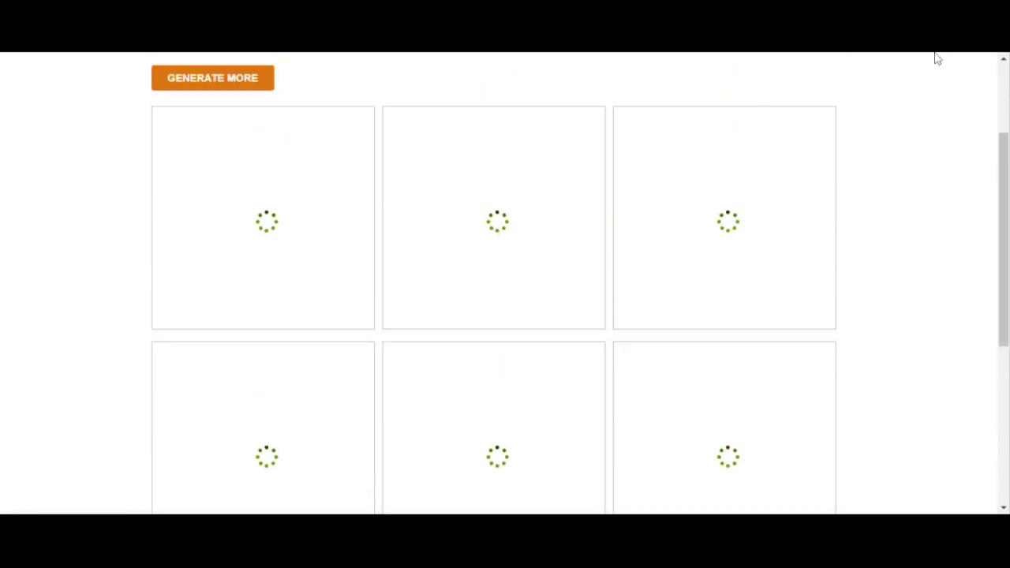
scroll(528, 163, down, 2)
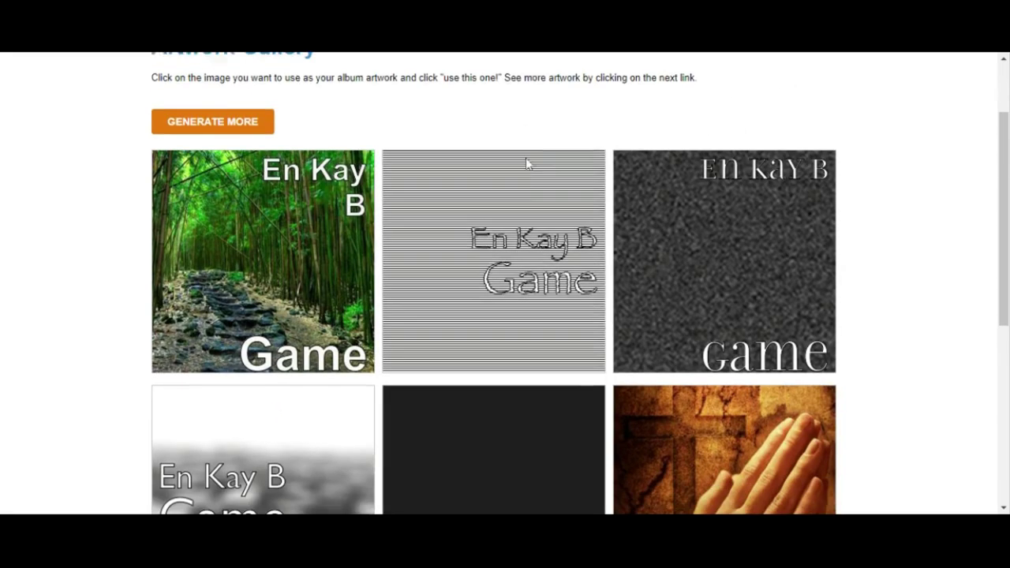
scroll(289, 181, down, 2)
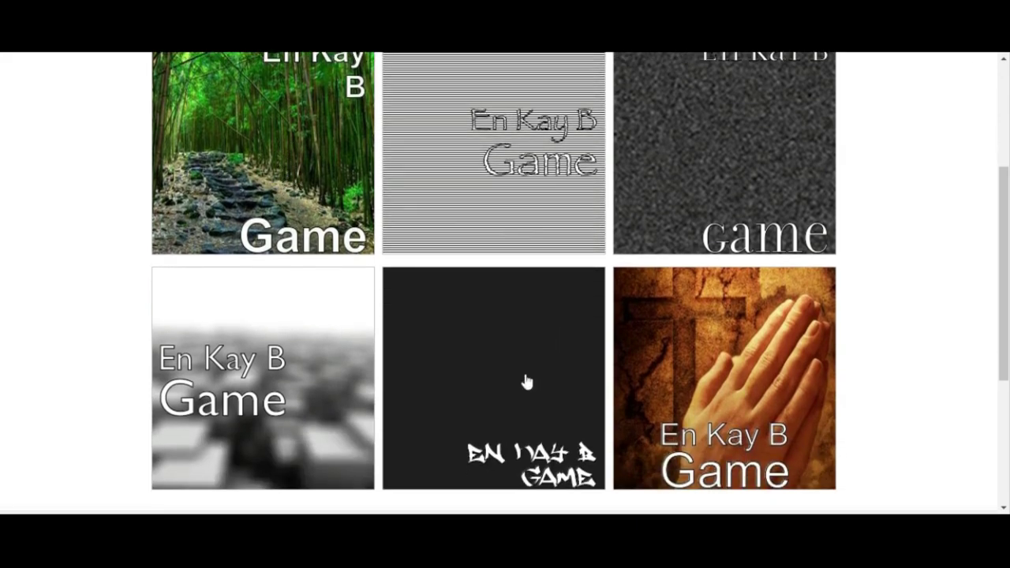
scroll(521, 419, down, 2)
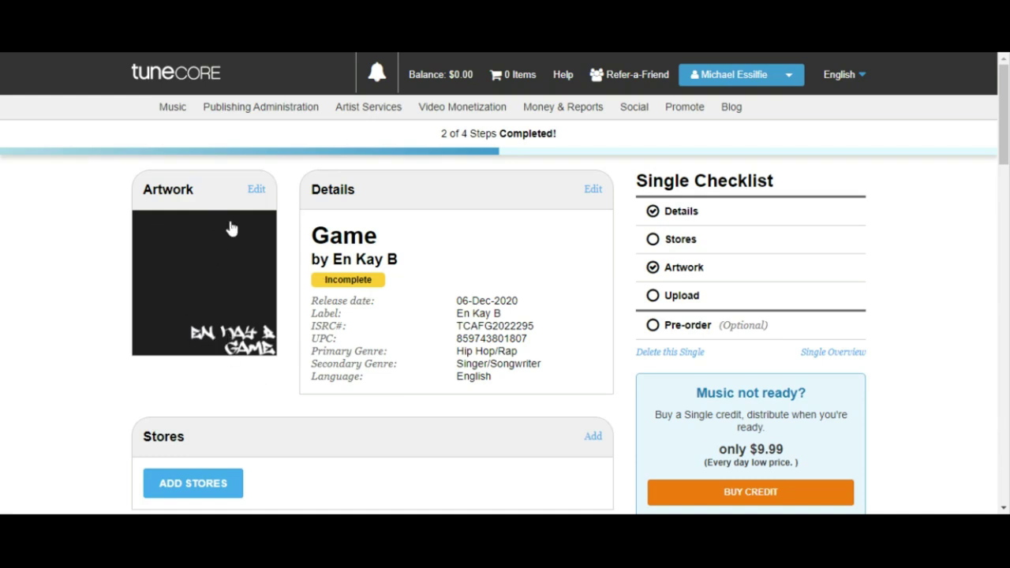
scroll(520, 230, down, 1)
scroll(520, 230, down, 1)
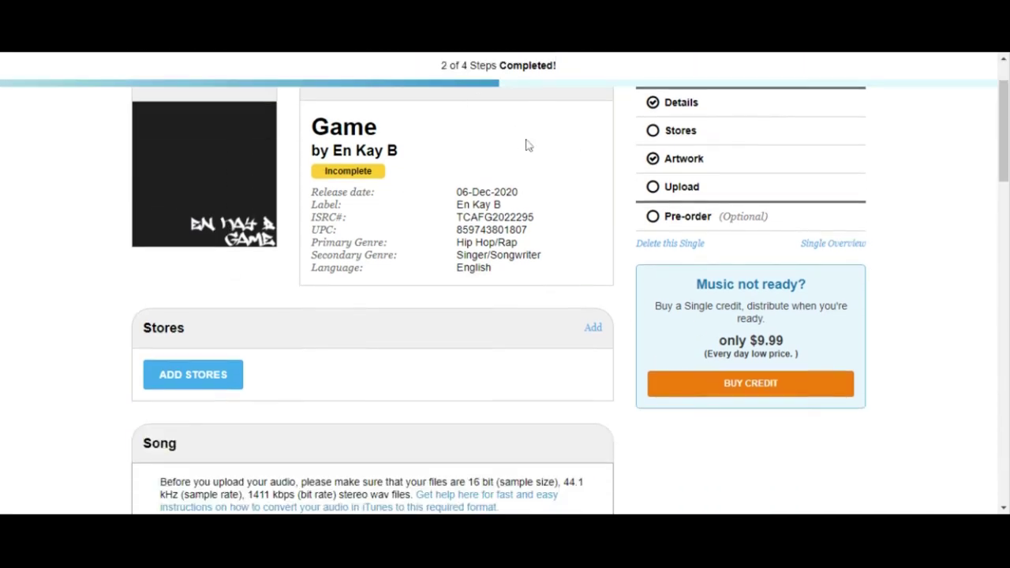
scroll(457, 268, up, 1)
scroll(390, 289, down, 3)
scroll(389, 294, down, 2)
scroll(389, 294, up, 2)
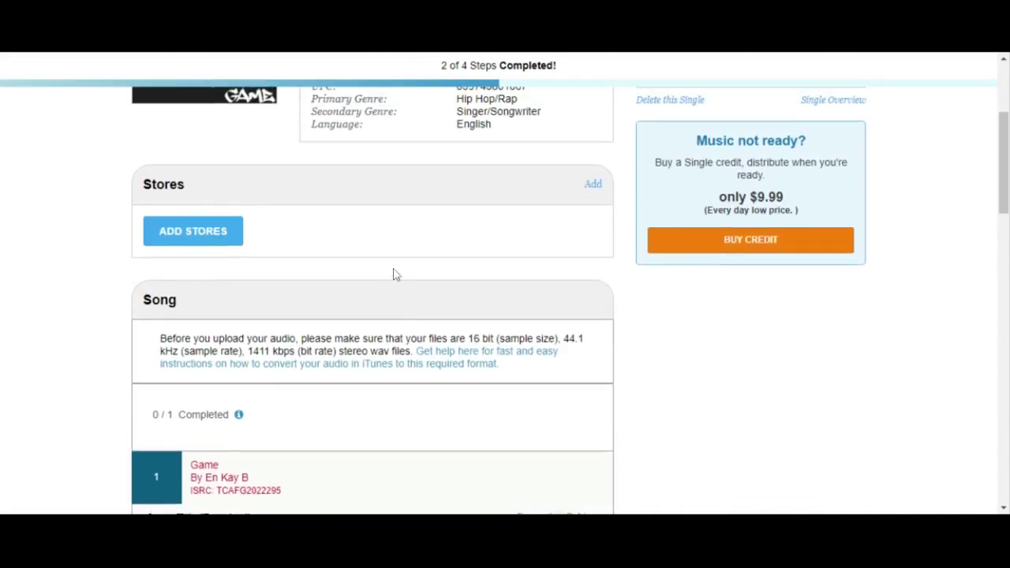
scroll(395, 273, down, 2)
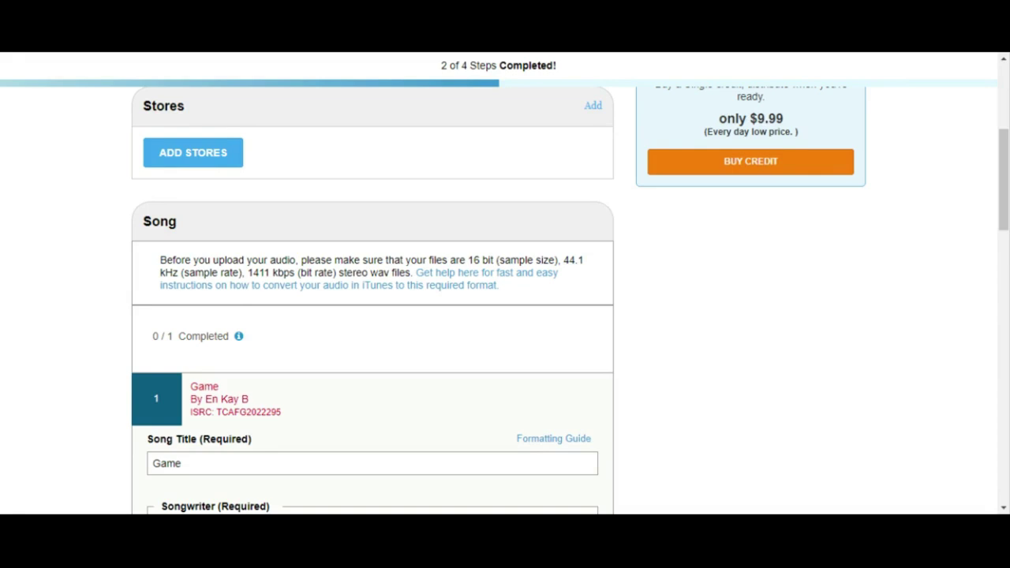
Highlight the audio requirements: 16 bit sample size, 44.1 kHz rate, 1411 kbps
drag(467, 260, 494, 260)
drag(560, 259, 583, 260)
drag(247, 272, 272, 272)
scroll(374, 268, down, 1)
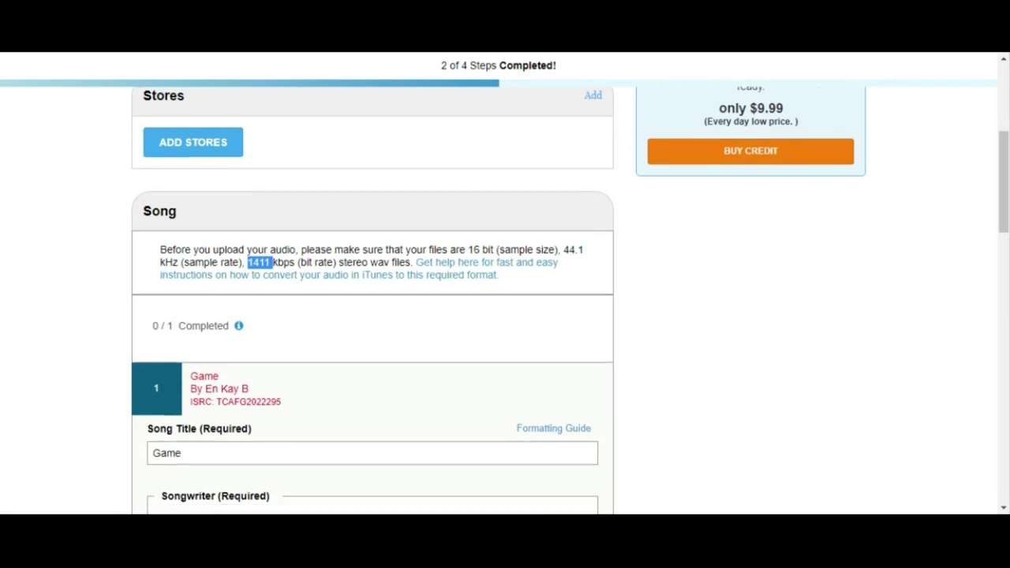
scroll(375, 268, down, 2)
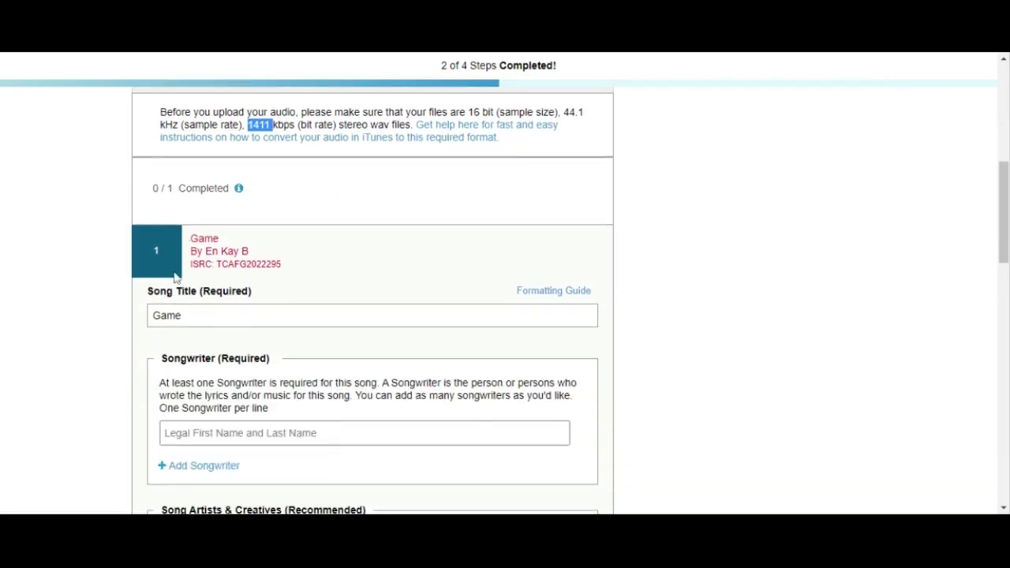
scroll(307, 333, down, 2)
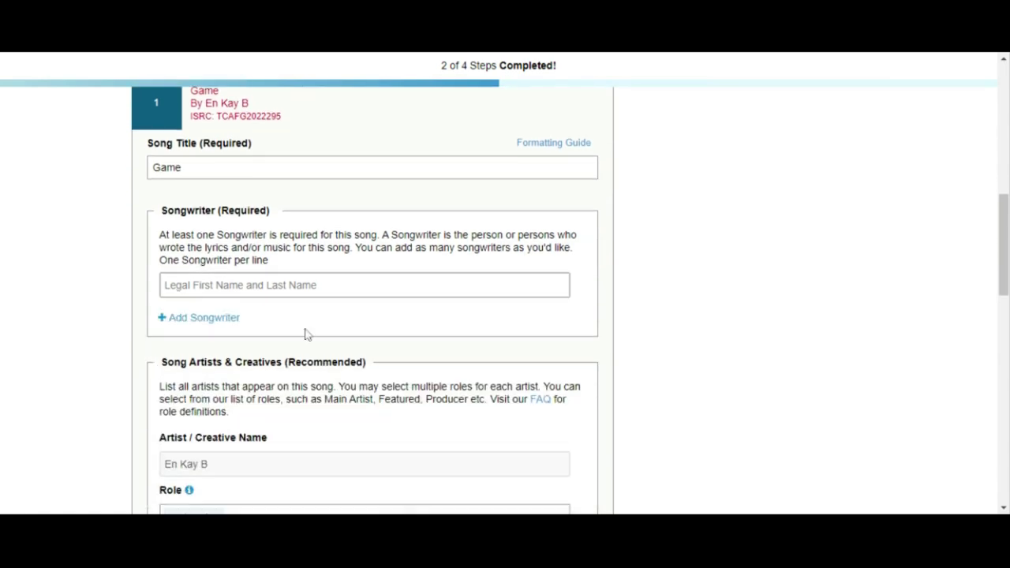
Enter a songwriter name, clear it, and pick En Kay B instead
click(307, 285)
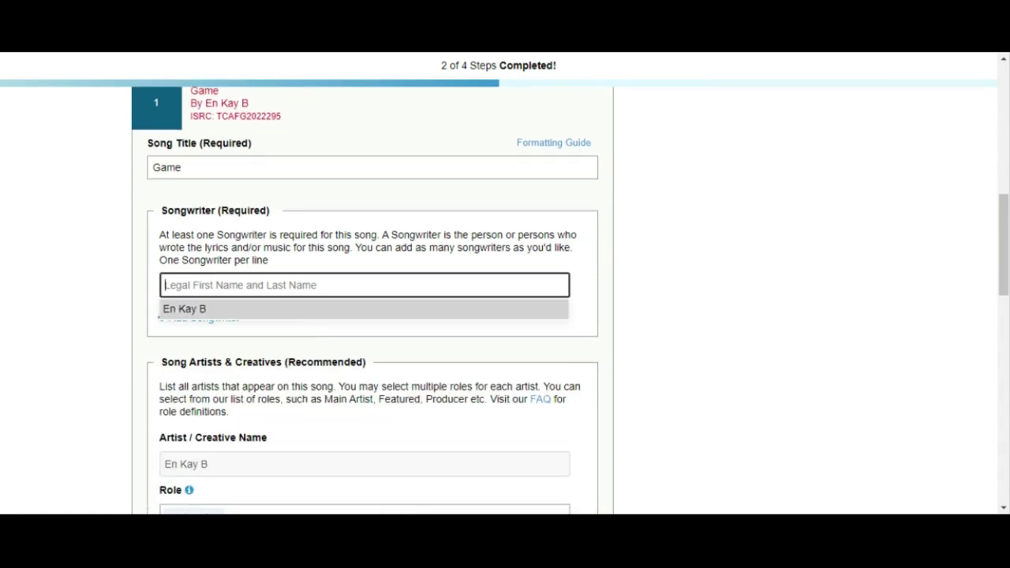
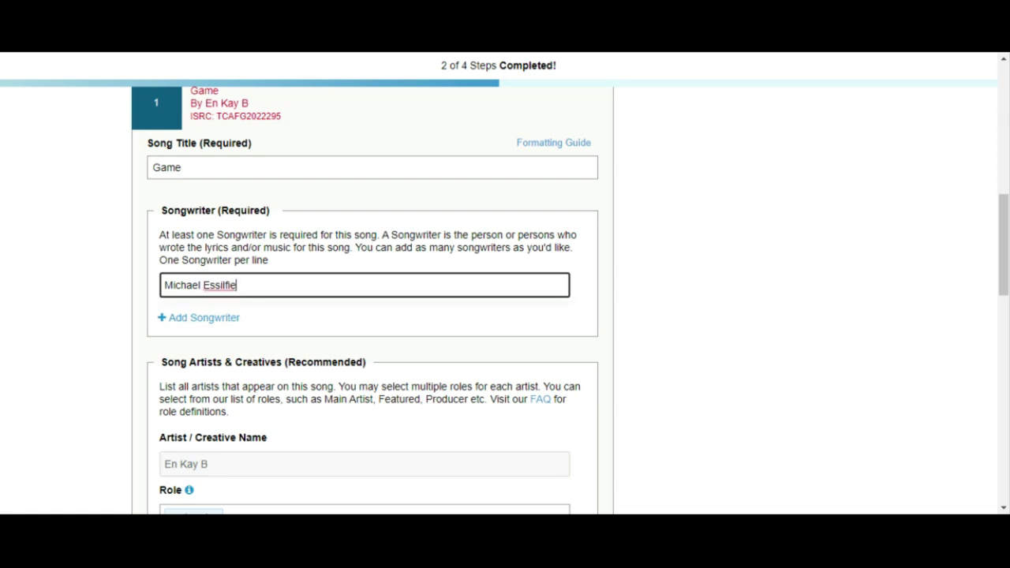
key(ctrl+a)
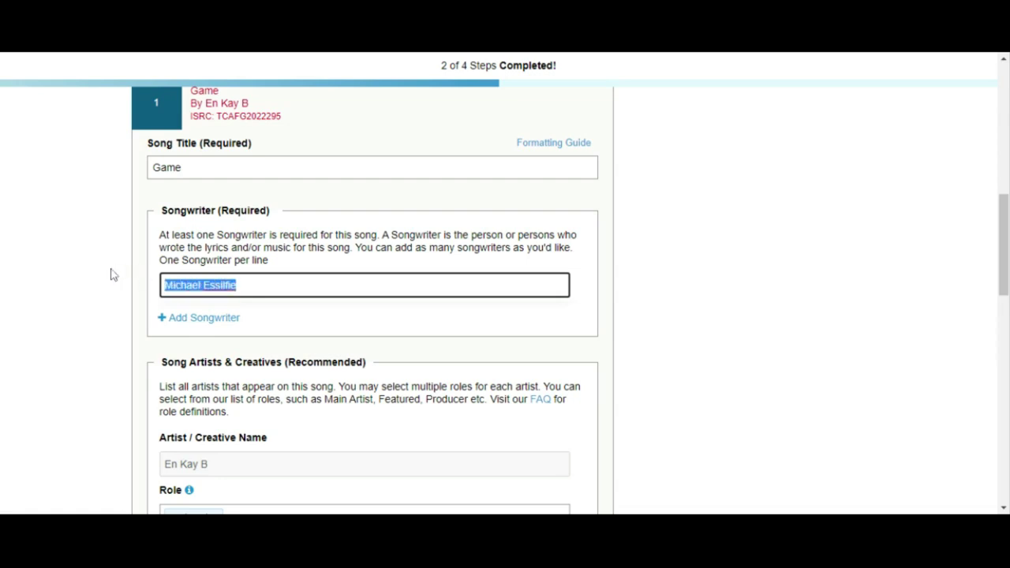
key(BackSpace)
click(194, 308)
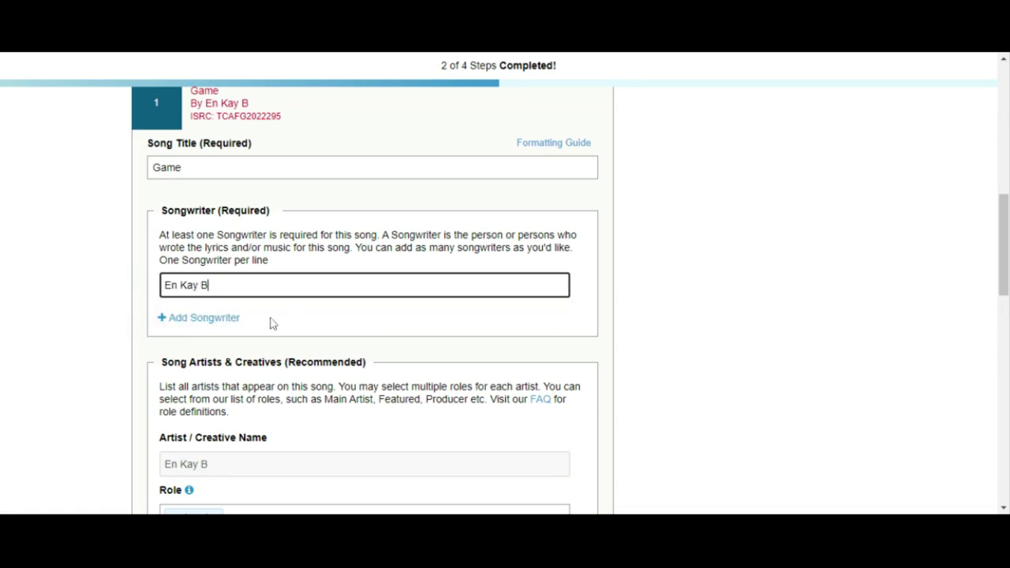
scroll(272, 323, down, 1)
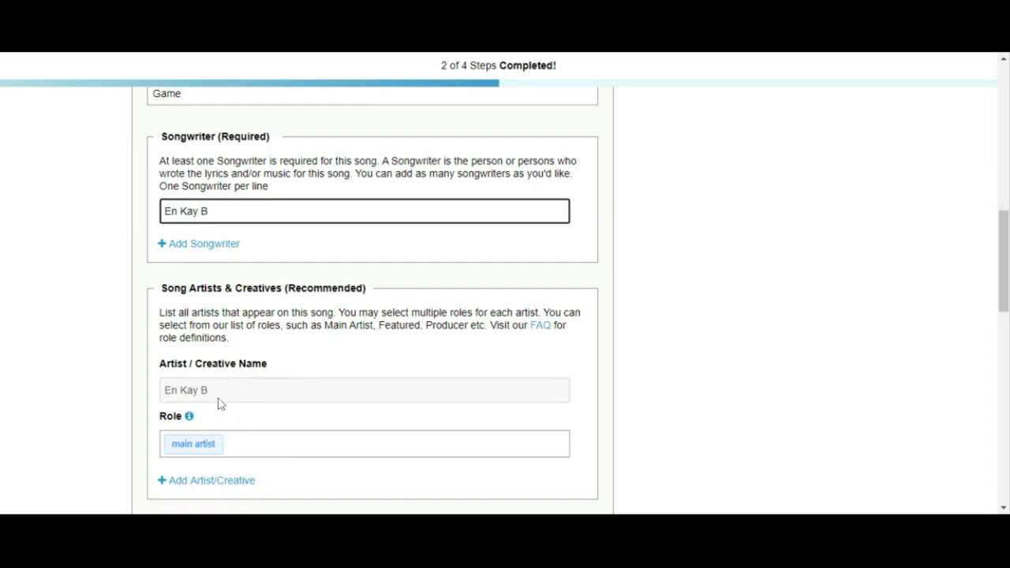
scroll(345, 391, down, 2)
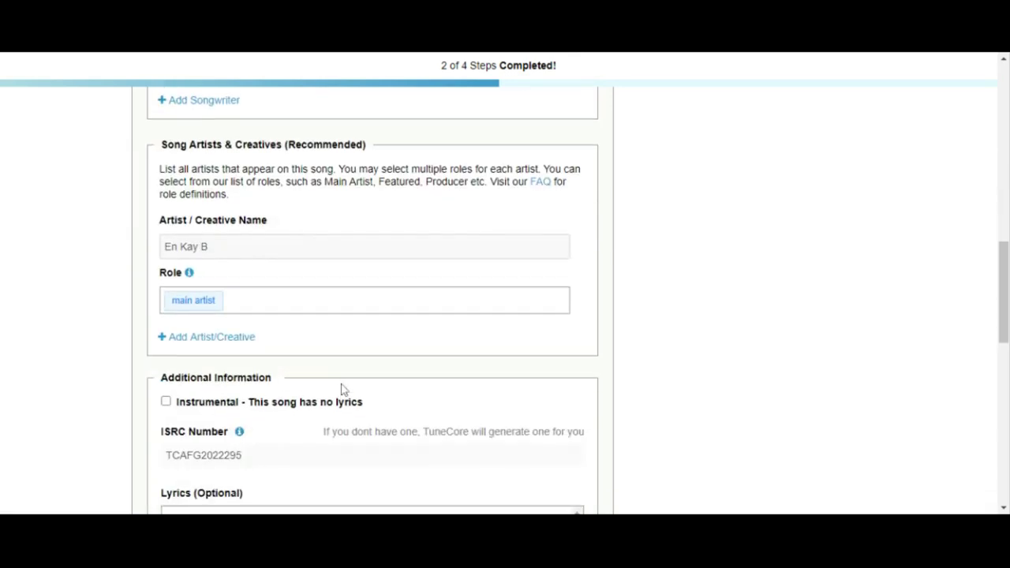
Add Beat Beast as a second artist with the producer role
click(205, 335)
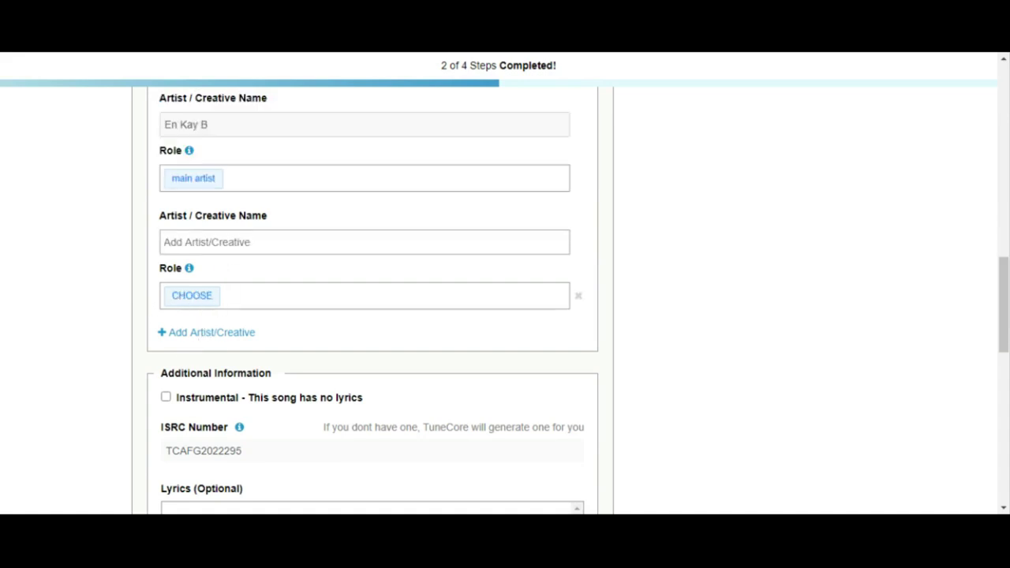
click(363, 242)
click(187, 257)
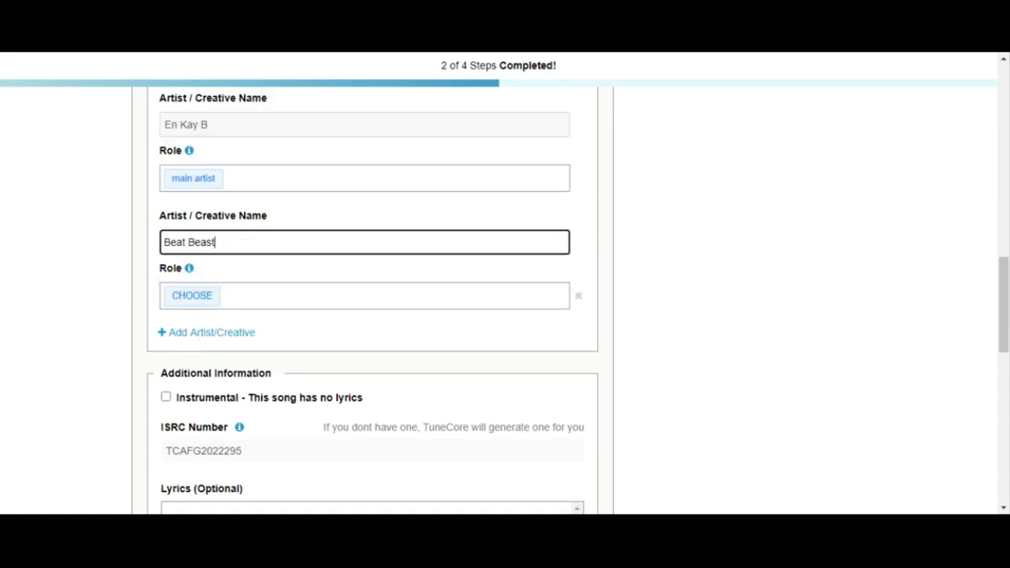
click(213, 301)
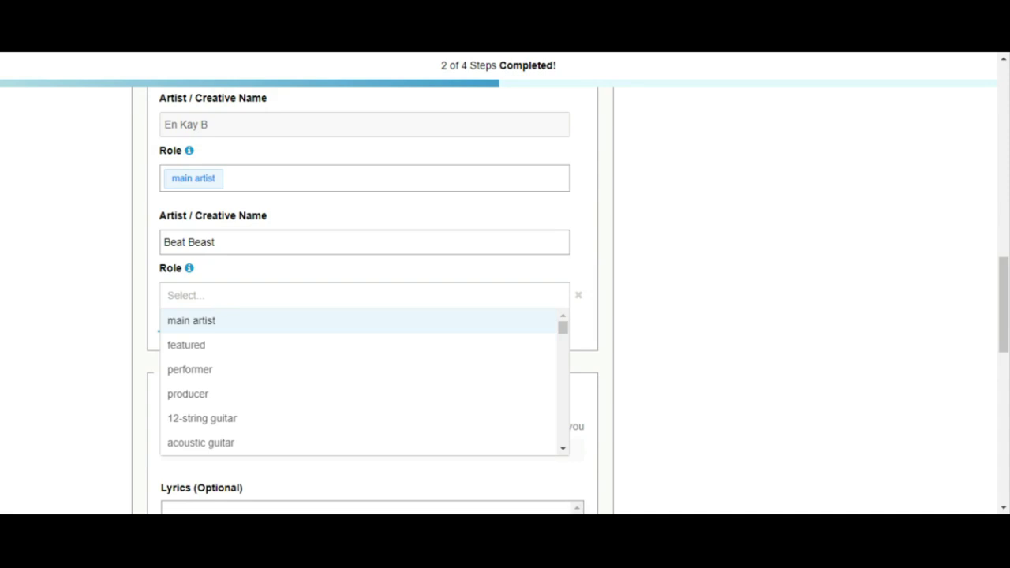
click(190, 394)
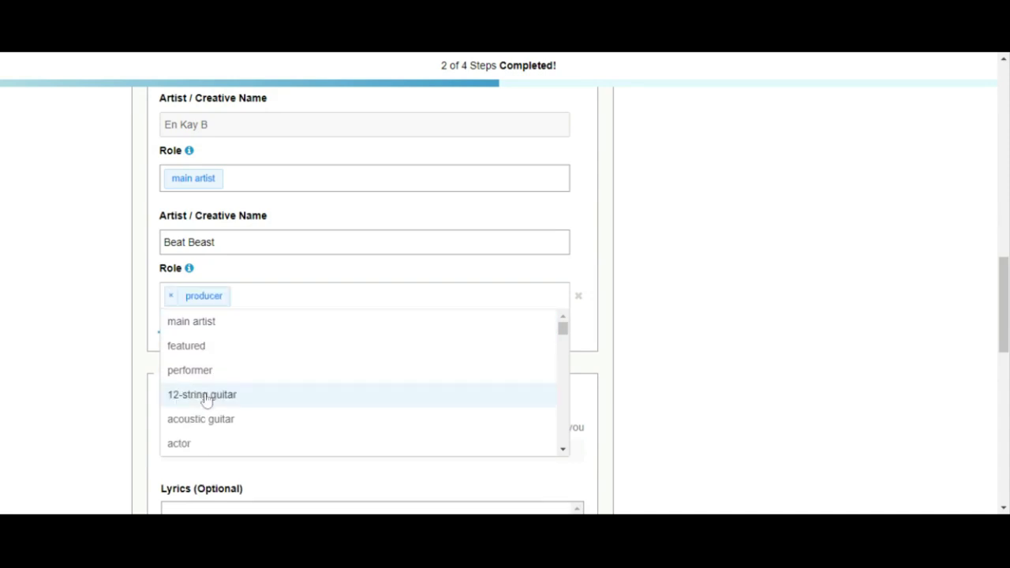
click(595, 337)
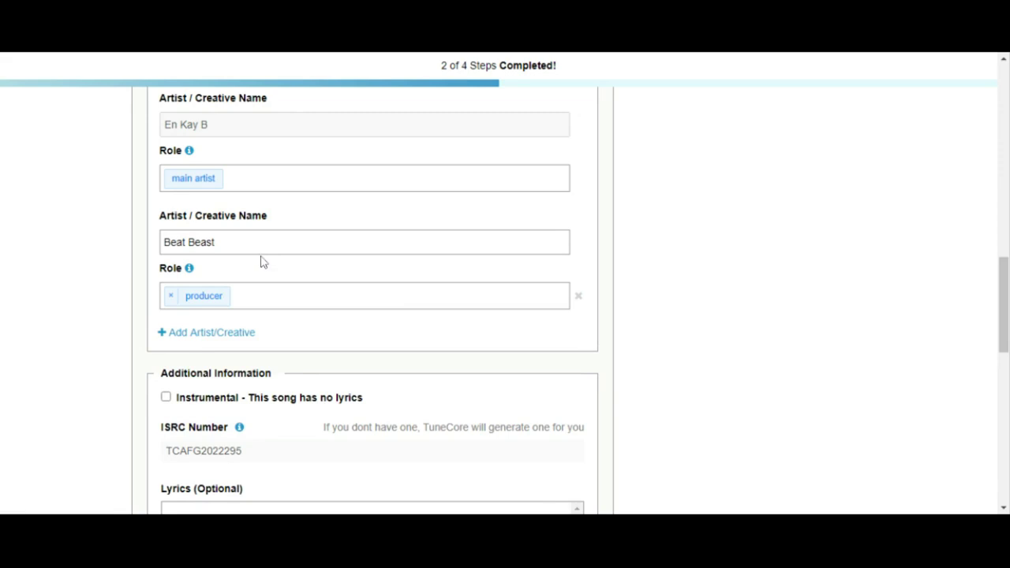
scroll(263, 261, down, 2)
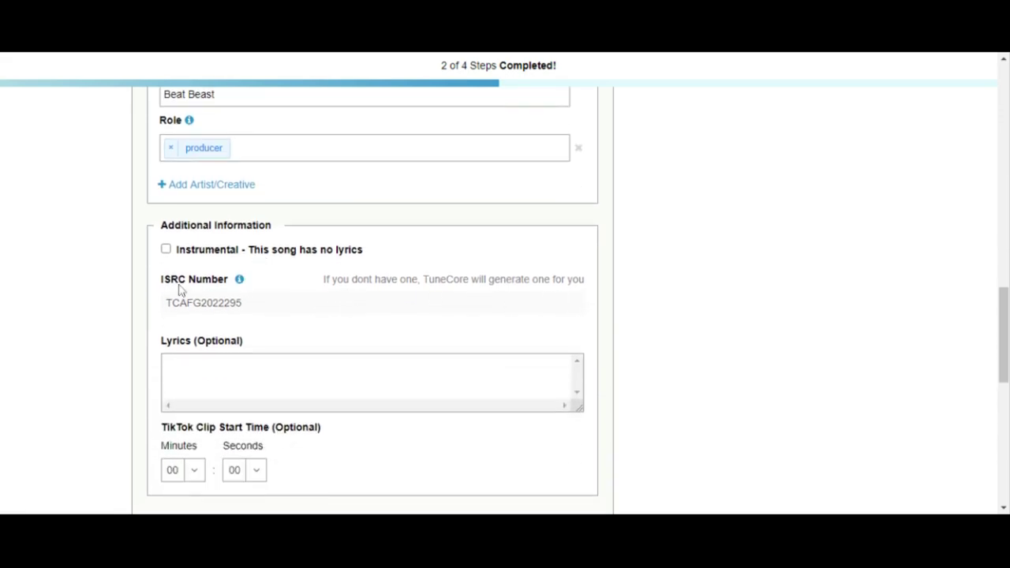
Leave the lyrics blank and set the TikTok clip start to 01 minutes 04 seconds
mouse_move(239, 280)
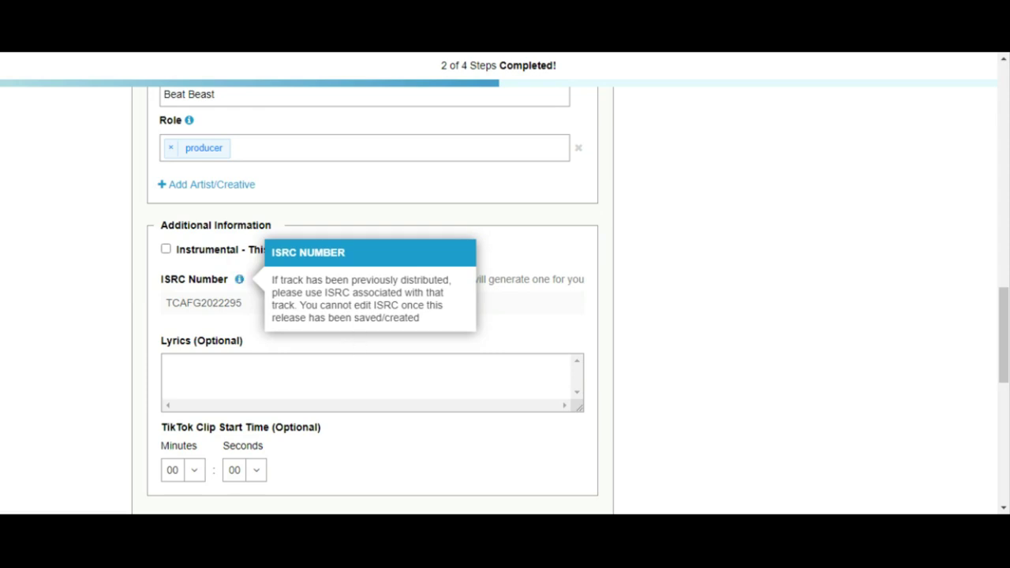
click(371, 379)
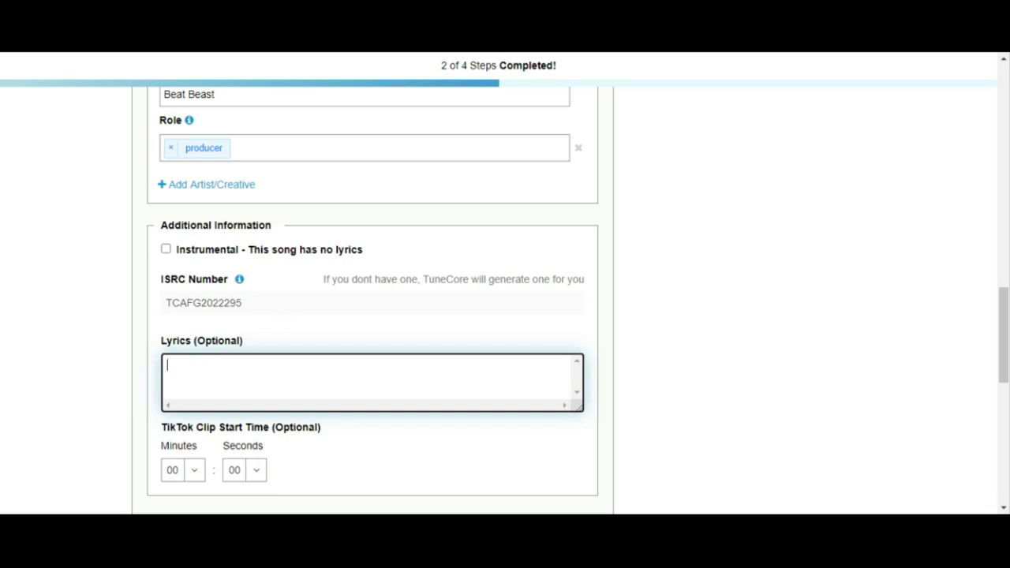
scroll(311, 419, down, 1)
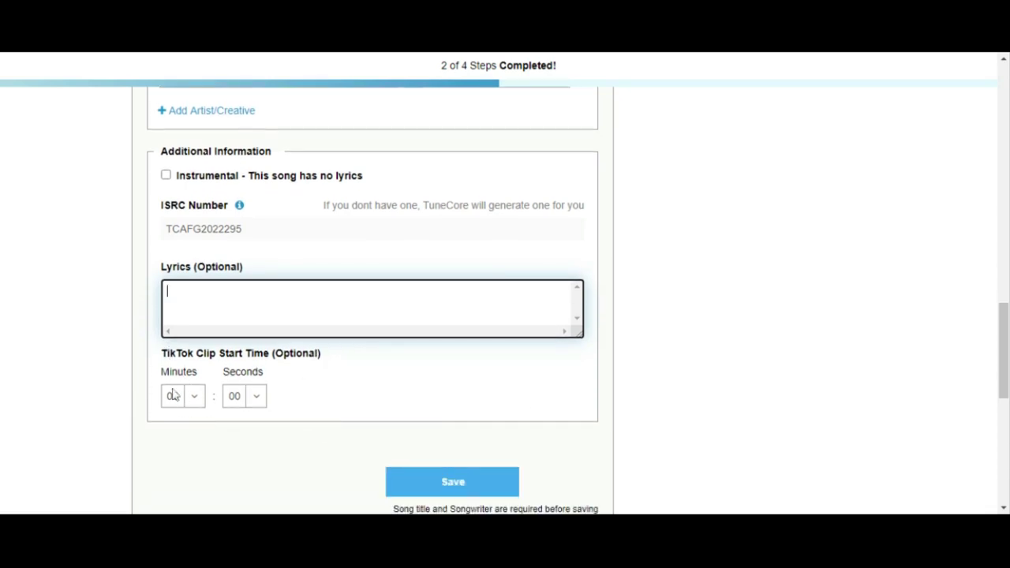
click(195, 402)
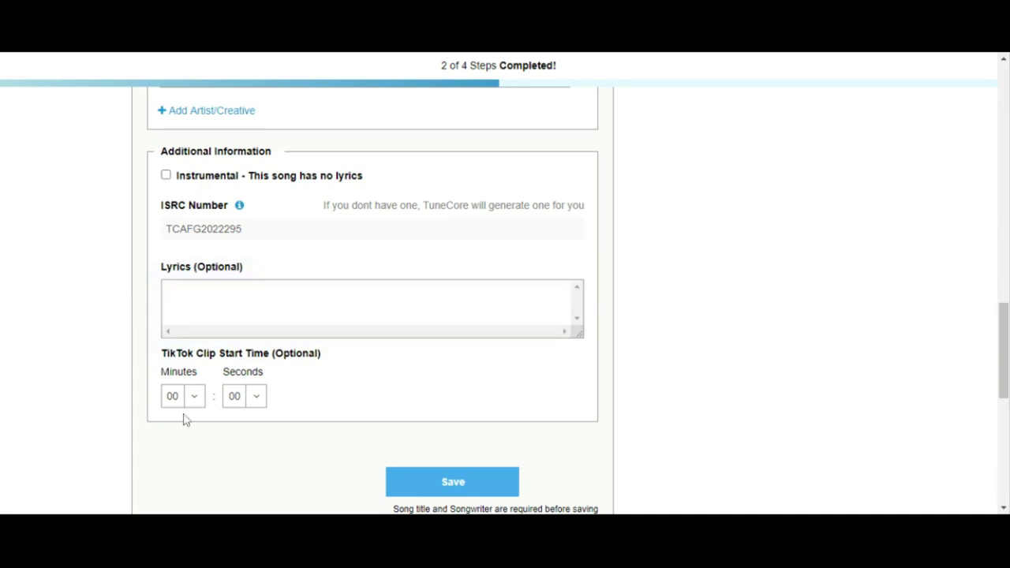
click(183, 420)
click(271, 172)
scroll(529, 332, up, 10)
scroll(316, 371, up, 4)
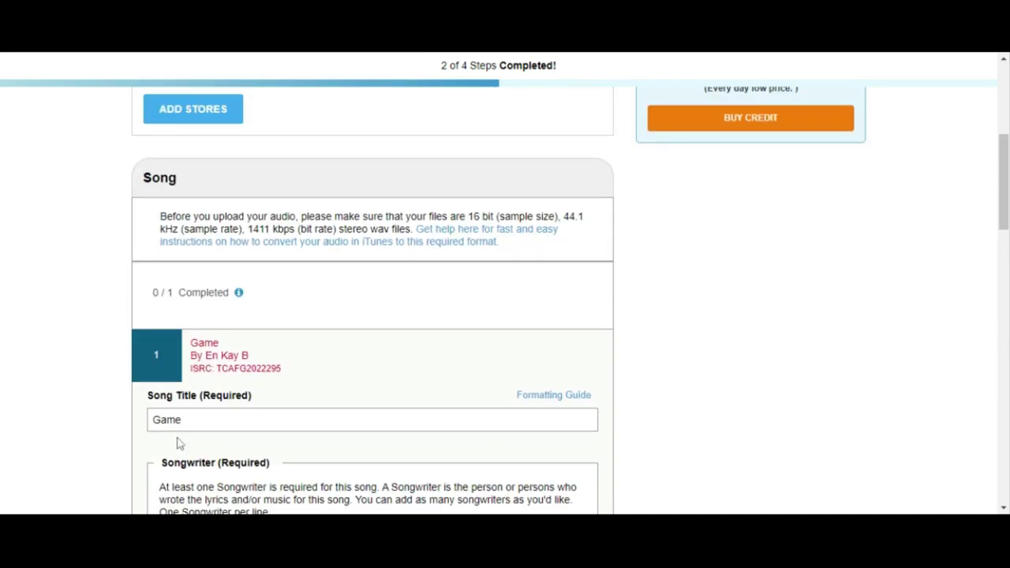
scroll(287, 374, up, 1)
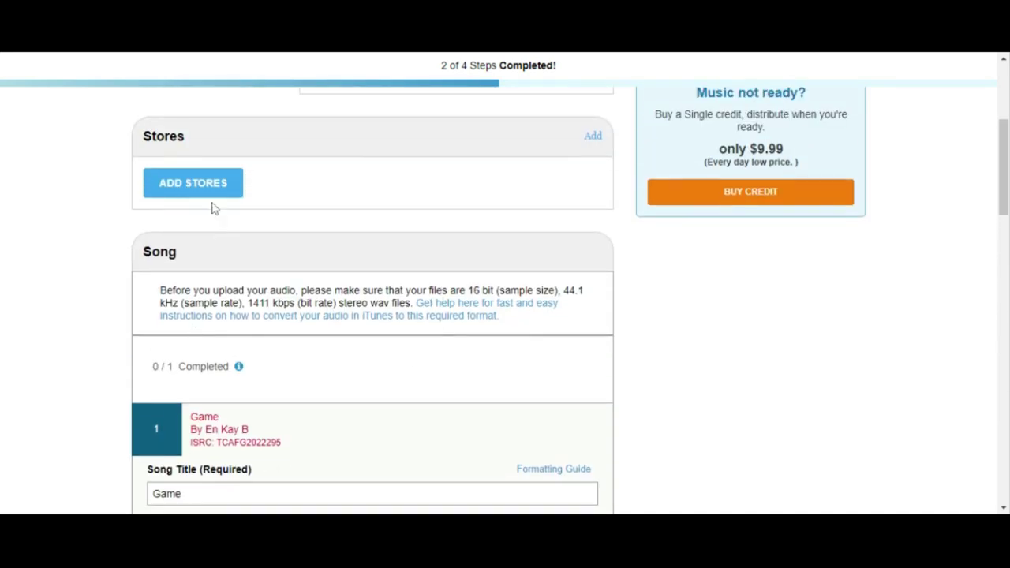
In the Stores section of the single 'Game', choose ADD STORES
scroll(213, 197, up, 2)
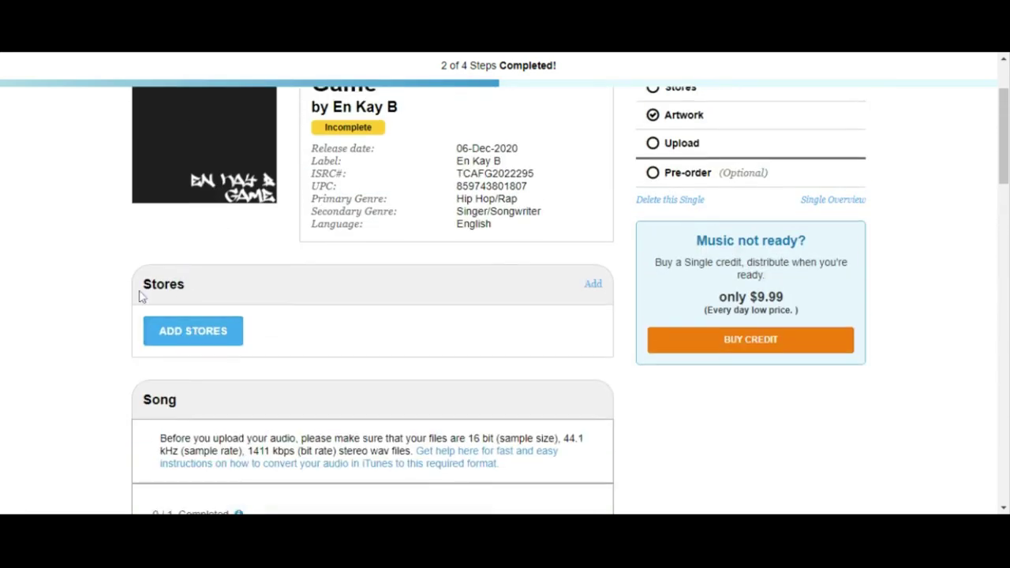
drag(142, 296, 157, 299)
click(250, 270)
drag(189, 281, 151, 299)
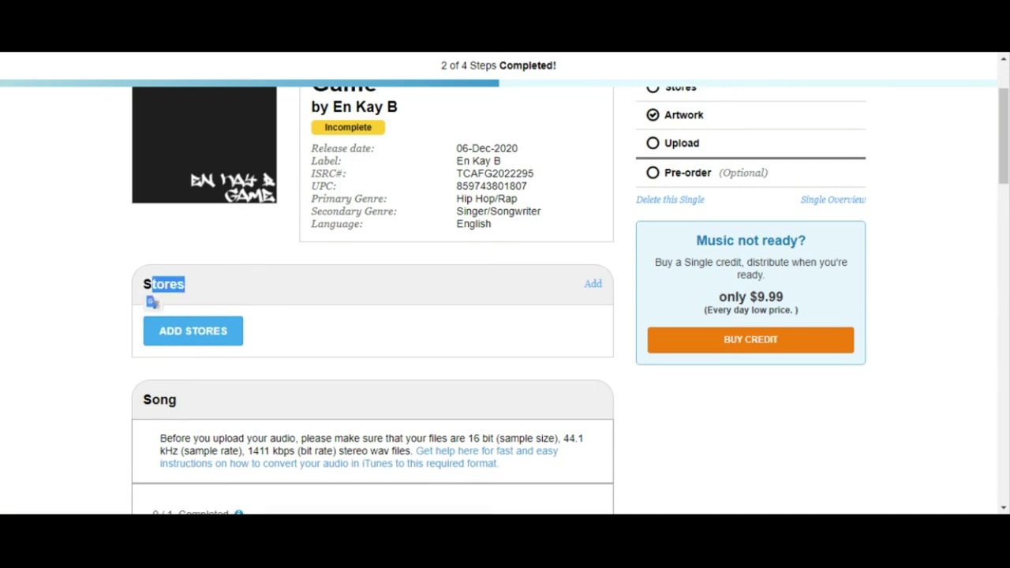
click(181, 365)
click(173, 331)
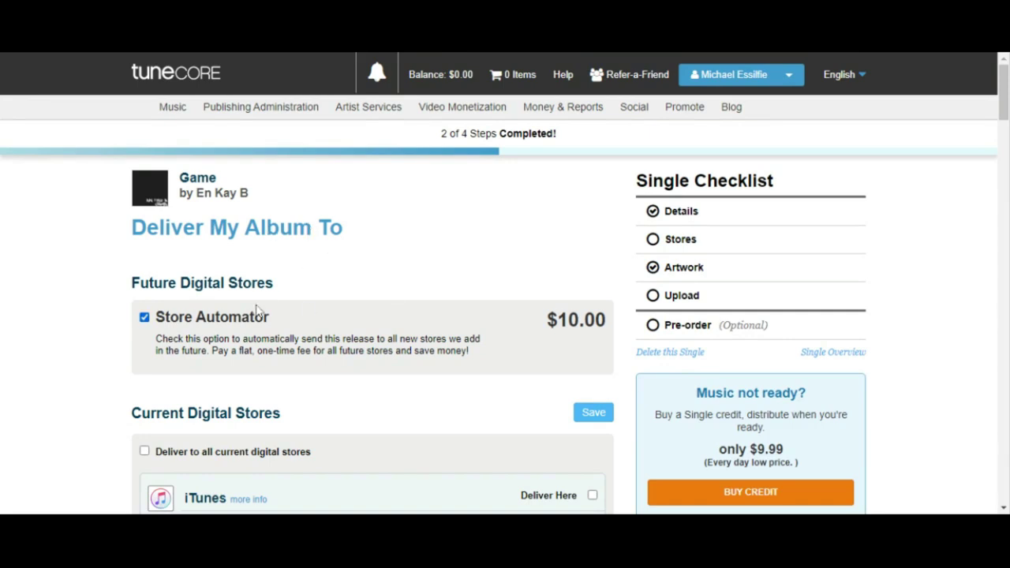
Toggle the $10.00 Store Automator future-stores option
scroll(259, 315, down, 2)
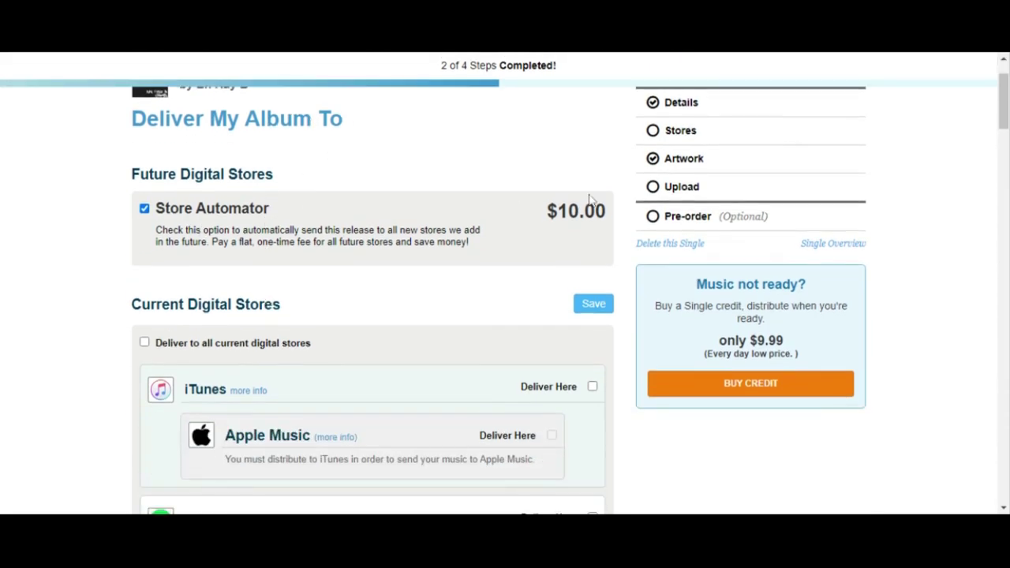
drag(535, 225, 609, 214)
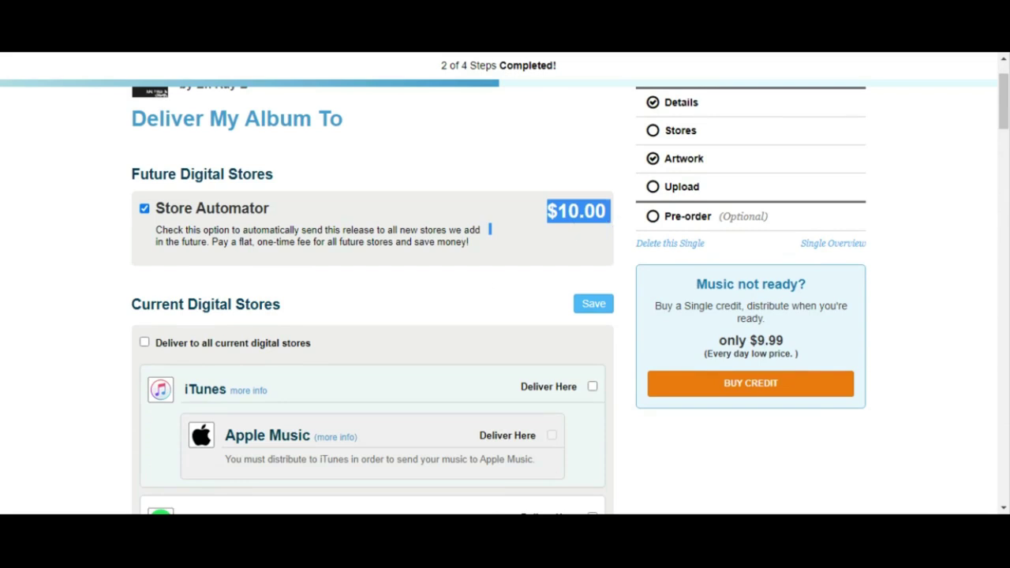
click(503, 209)
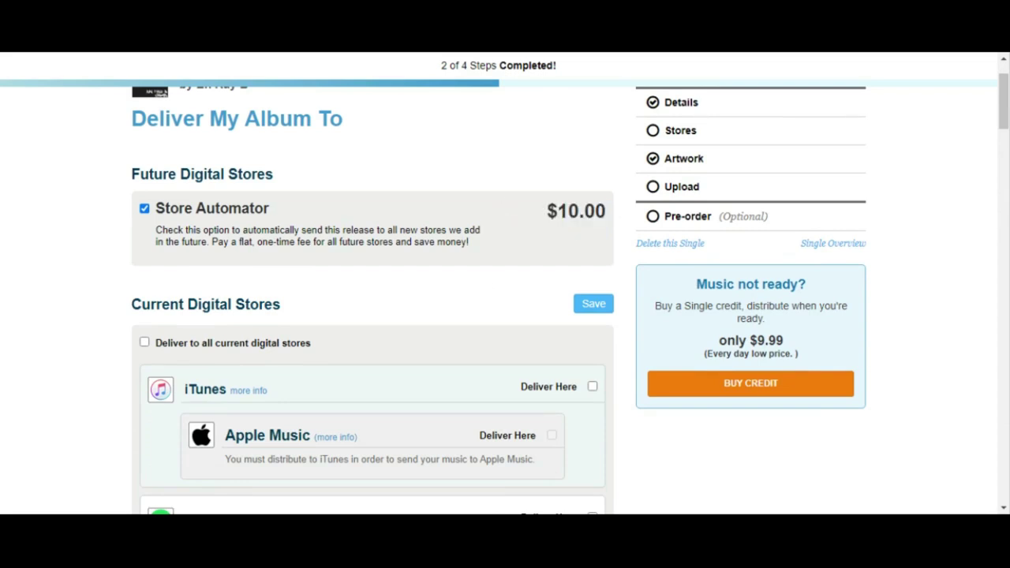
click(144, 209)
Tick 'Deliver to all current digital stores' so every store is selected
scroll(360, 326, down, 2)
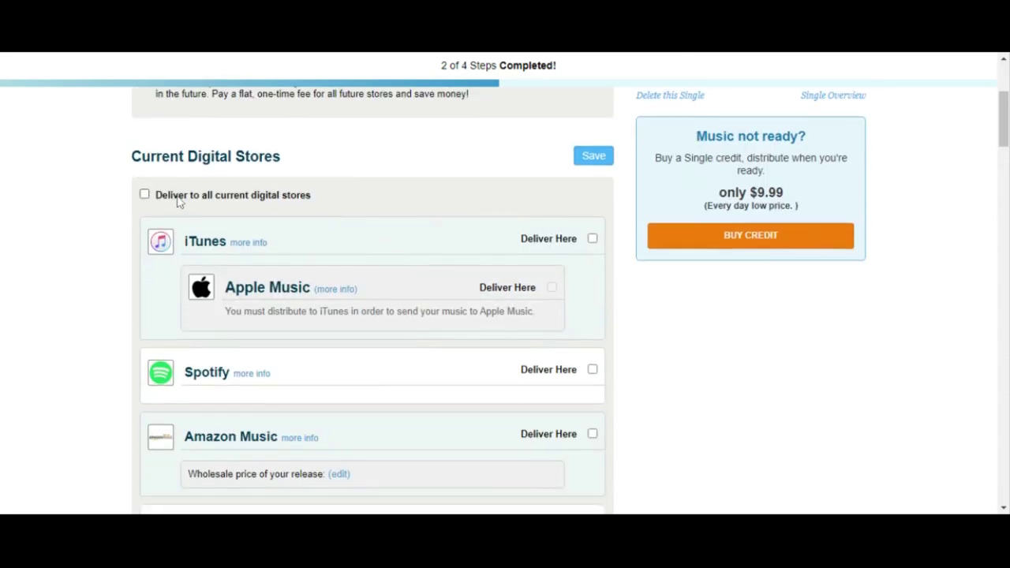
drag(157, 198, 299, 212)
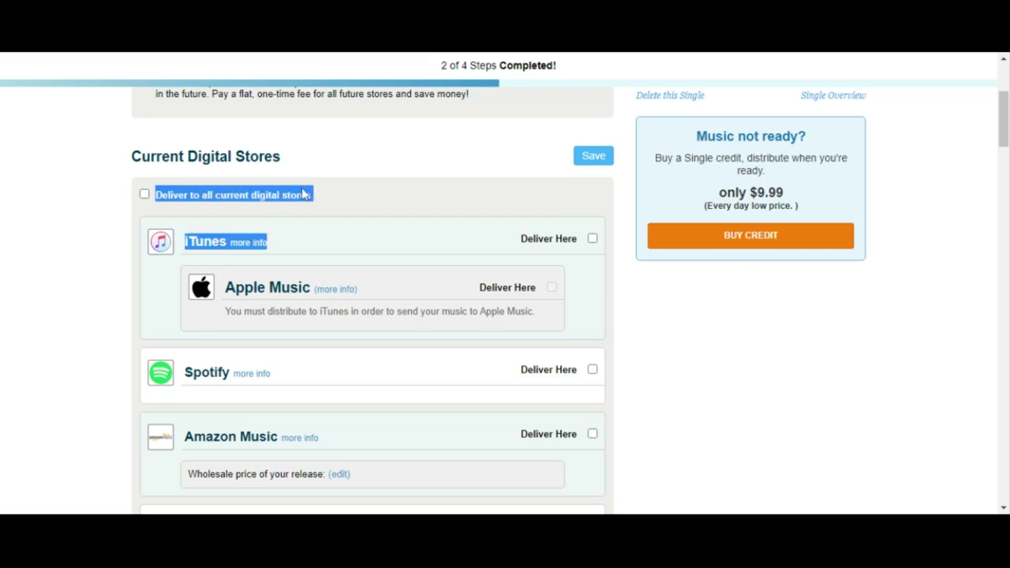
click(335, 202)
click(145, 195)
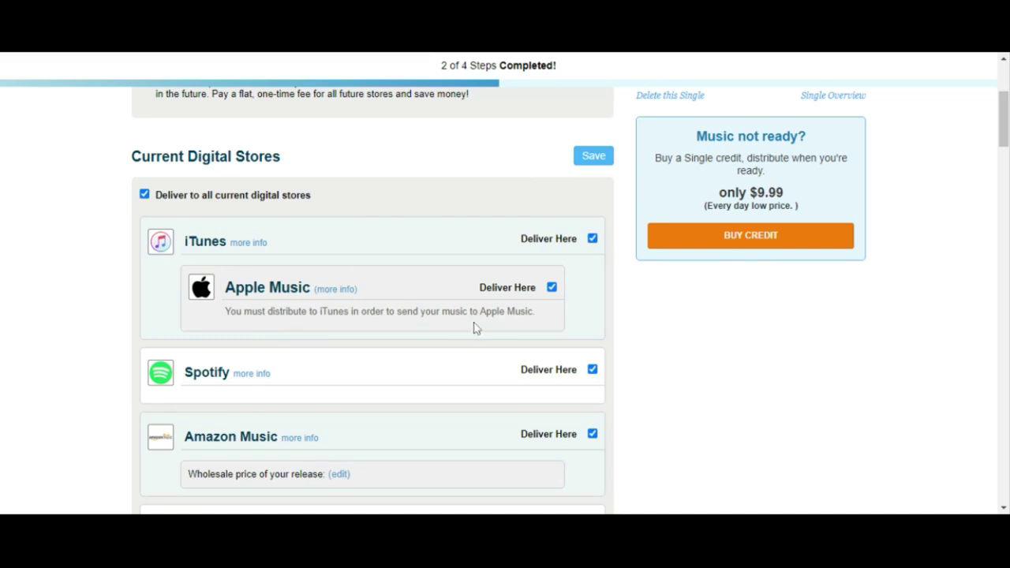
scroll(316, 300, down, 2)
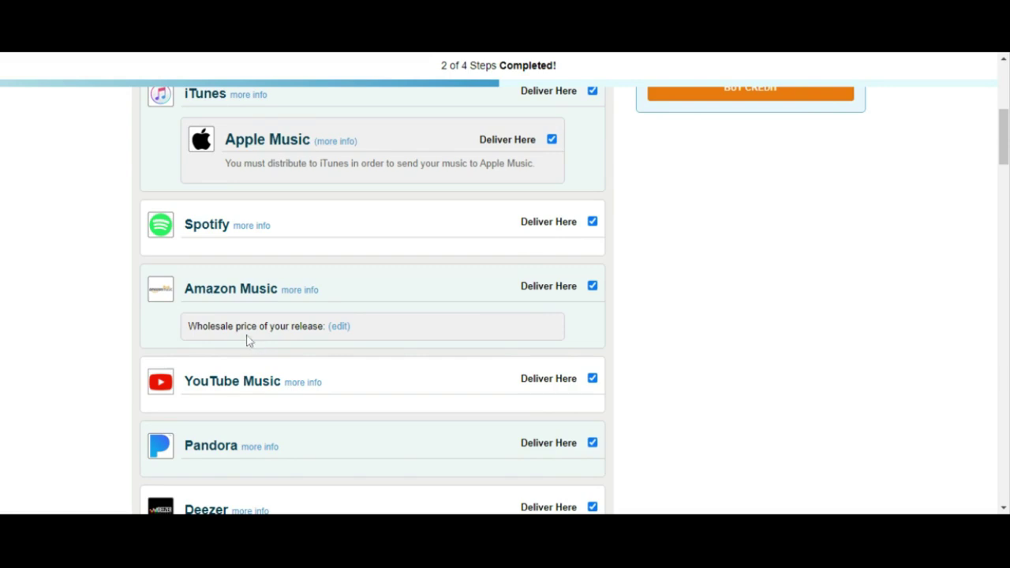
Review the full store list, leaving Amazon On Demand unchecked
scroll(292, 338, down, 1)
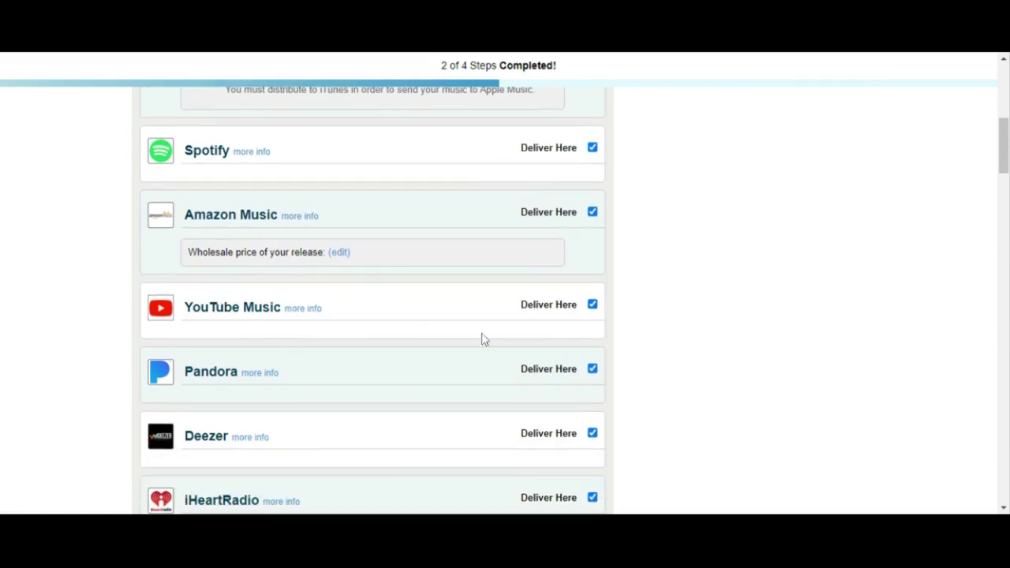
scroll(212, 360, down, 3)
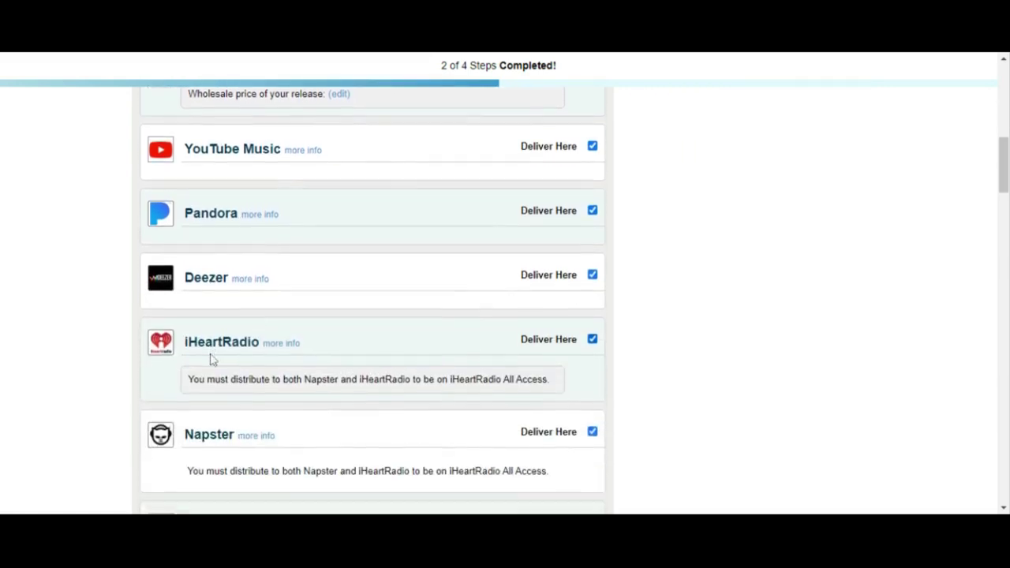
scroll(211, 359, down, 2)
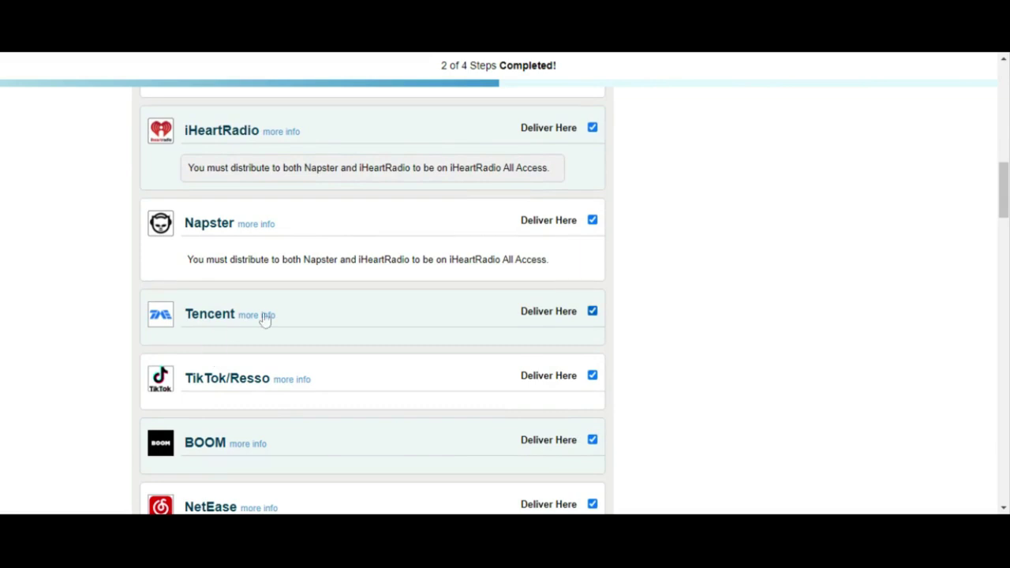
scroll(268, 383, down, 2)
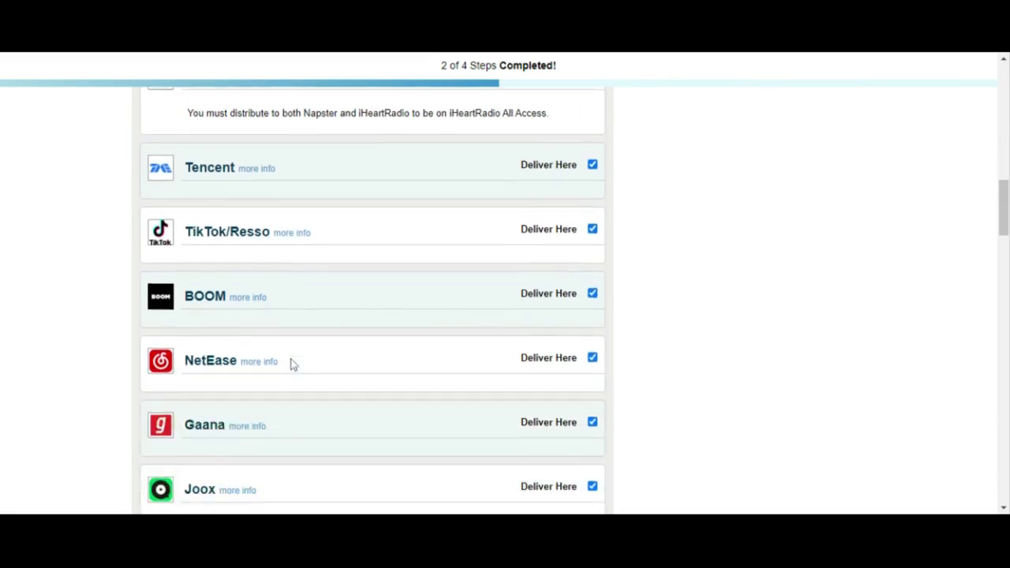
scroll(213, 365, down, 1)
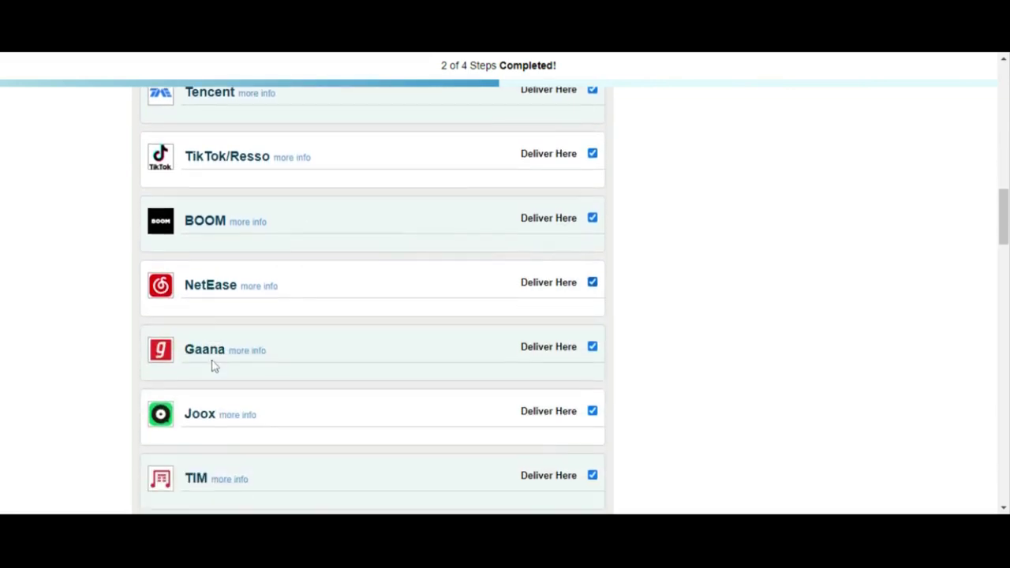
scroll(210, 359, down, 2)
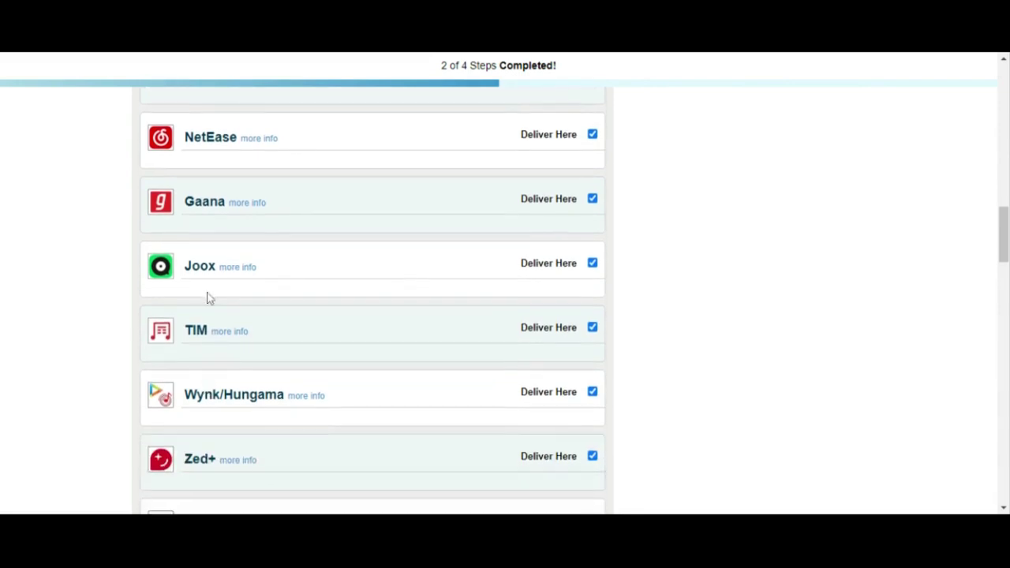
scroll(203, 381, down, 10)
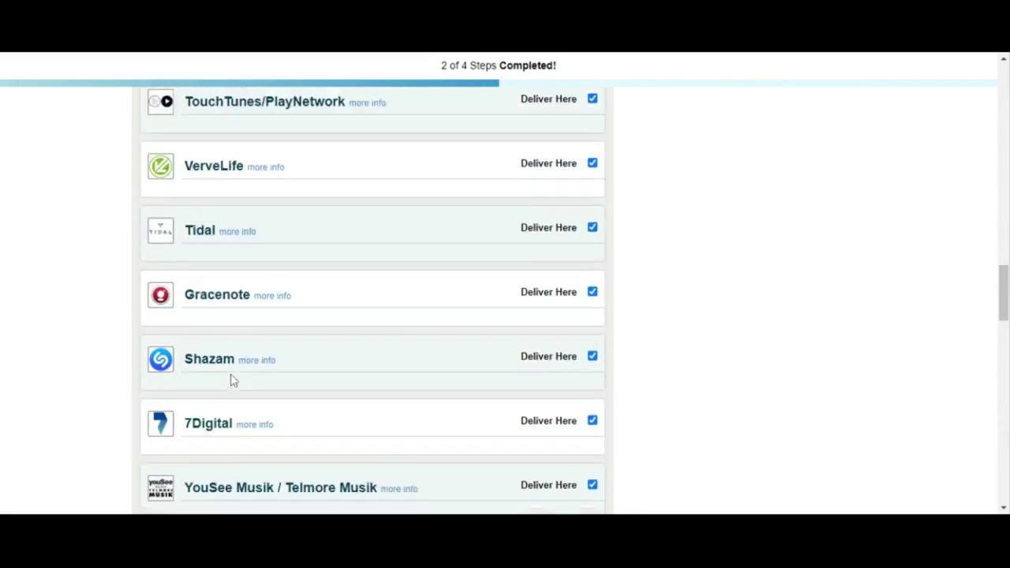
scroll(284, 234, down, 2)
scroll(284, 234, up, 3)
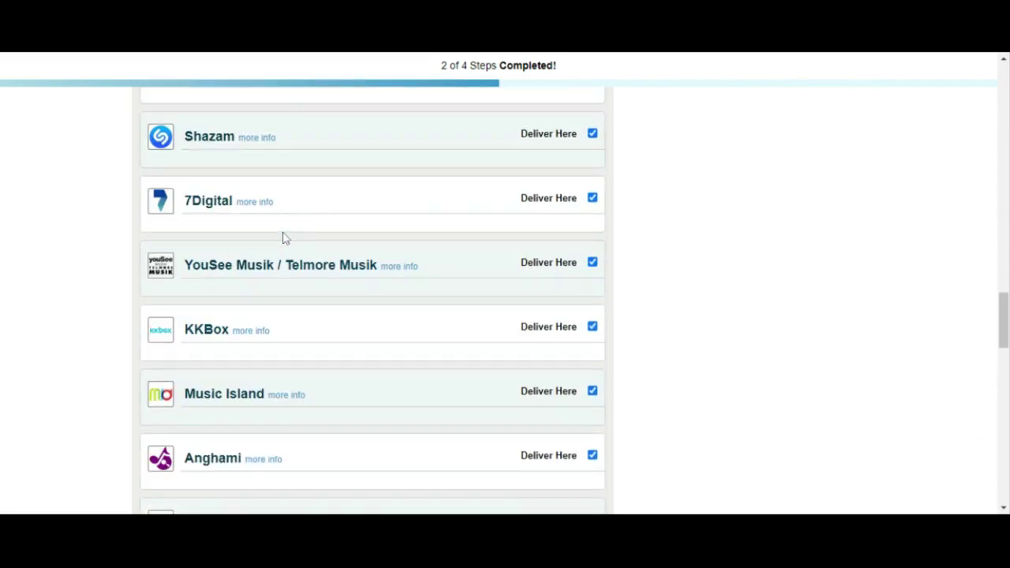
scroll(196, 255, down, 1)
scroll(226, 194, up, 1)
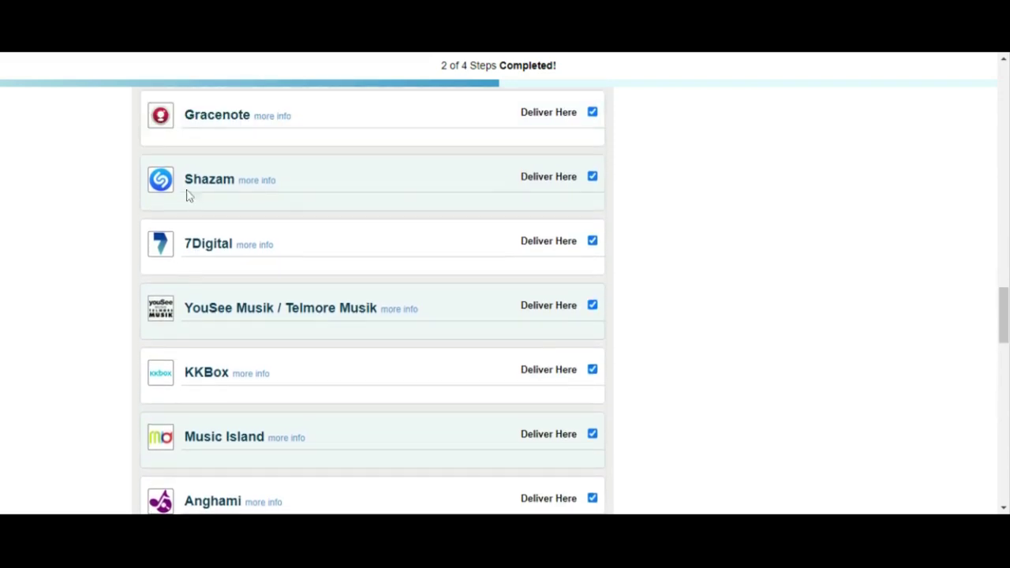
scroll(247, 273, down, 4)
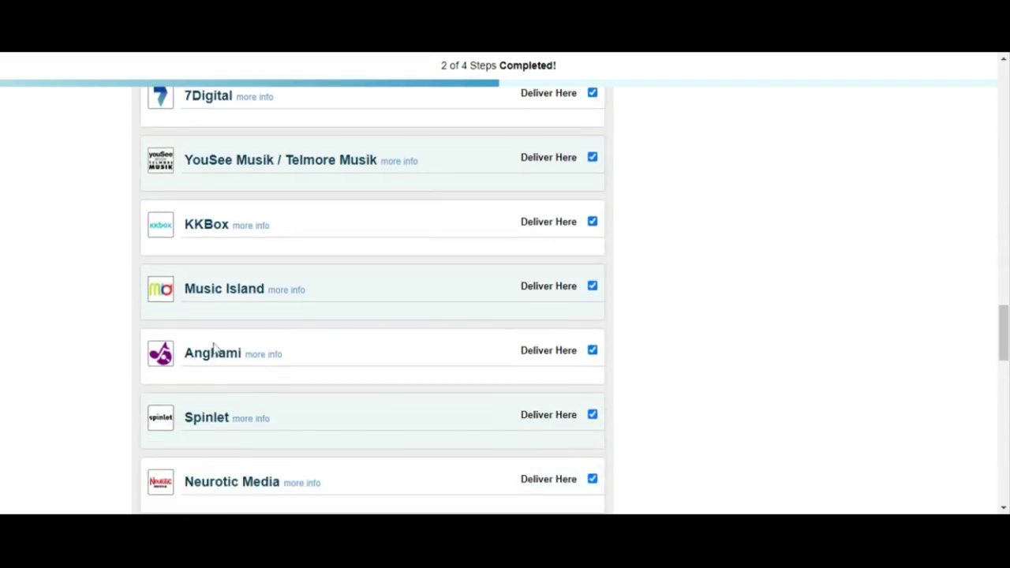
scroll(214, 348, down, 6)
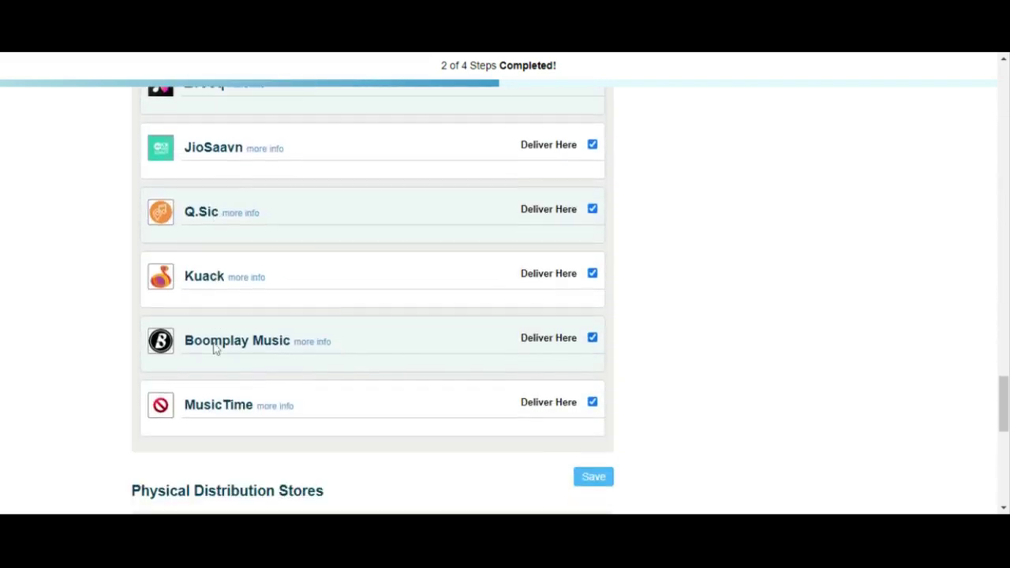
scroll(276, 423, down, 1)
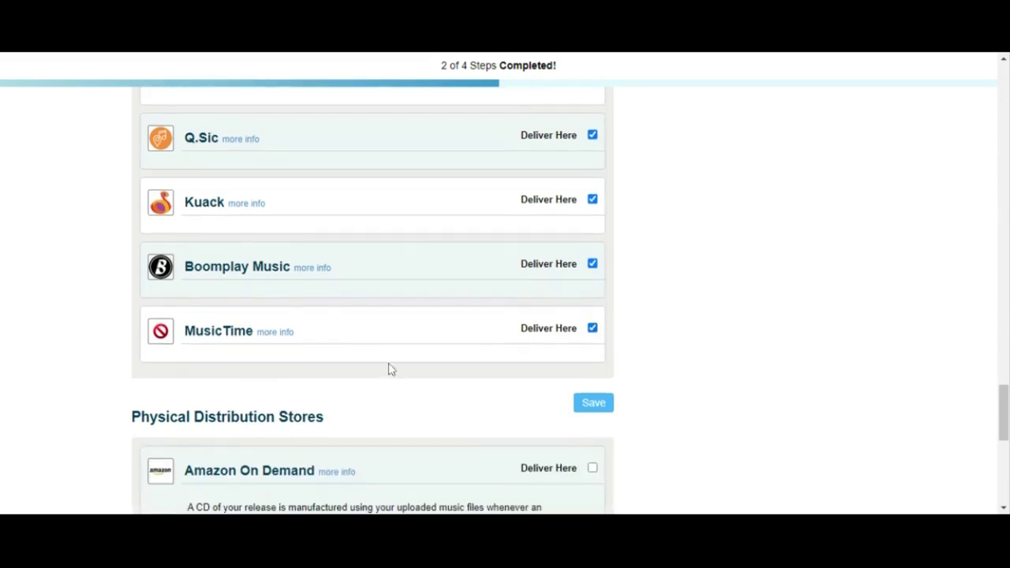
scroll(391, 369, down, 1)
scroll(409, 378, up, 1)
scroll(409, 379, down, 2)
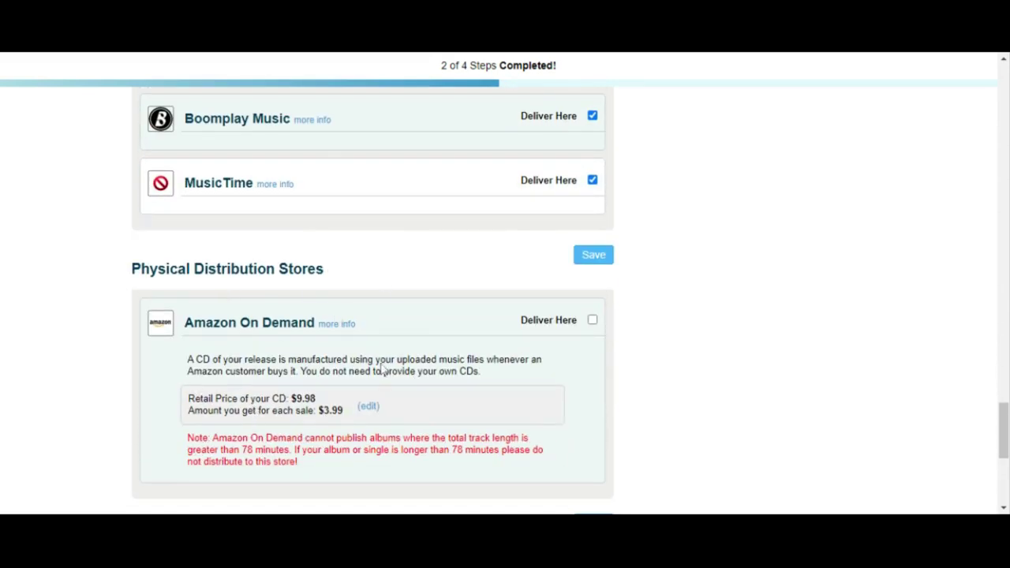
Save the digital store selections
drag(194, 399, 287, 398)
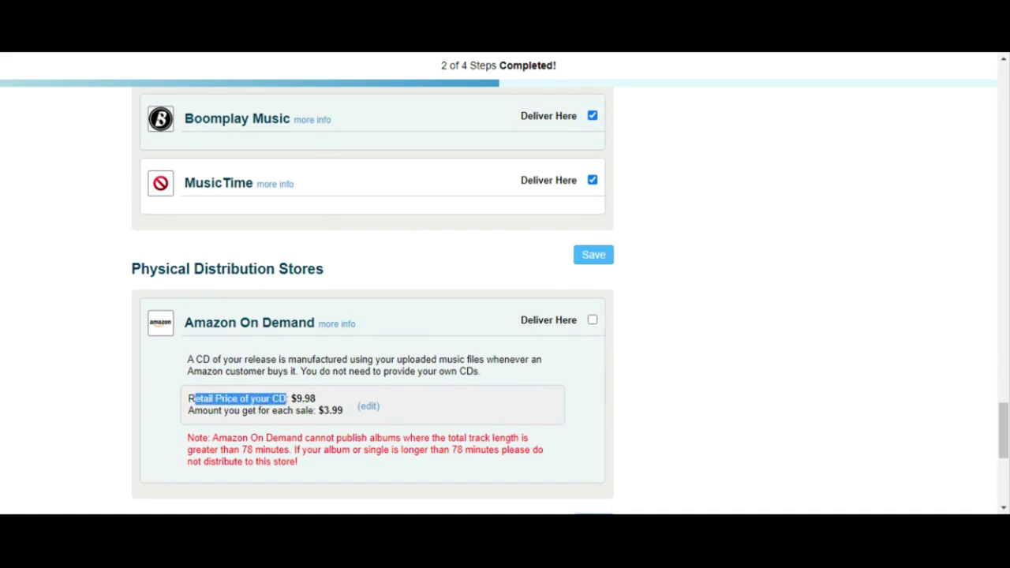
click(478, 395)
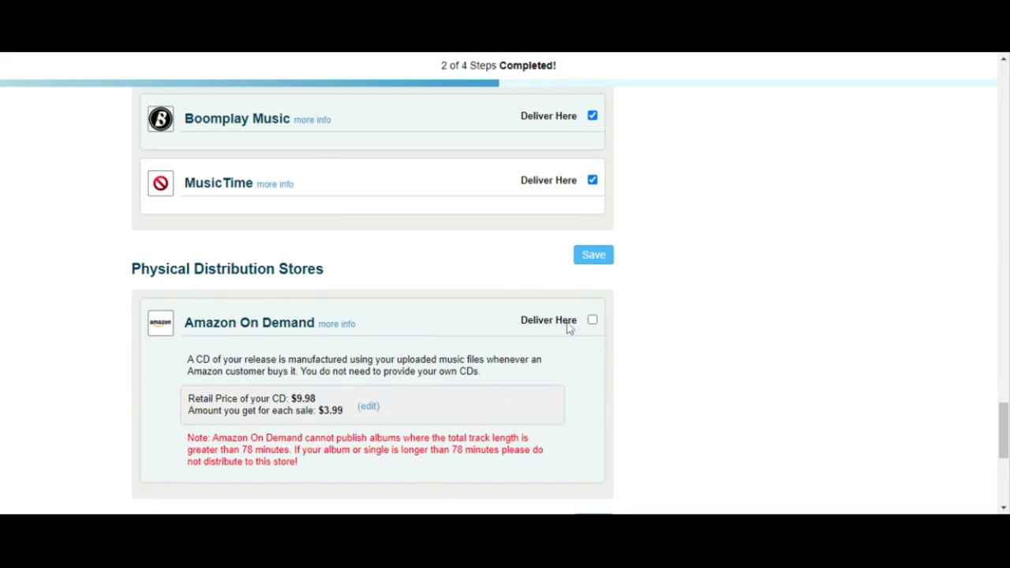
scroll(561, 405, up, 2)
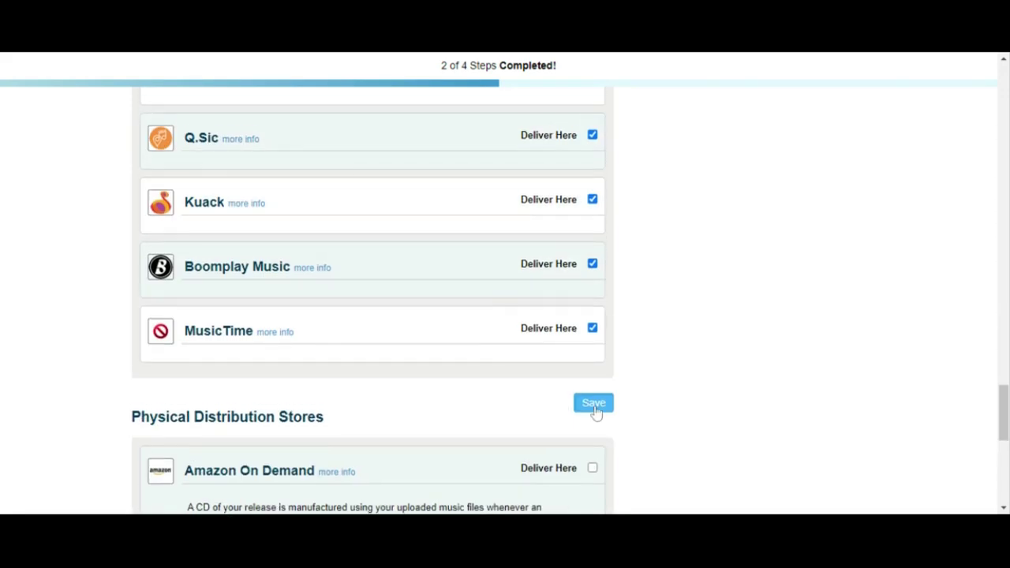
click(593, 403)
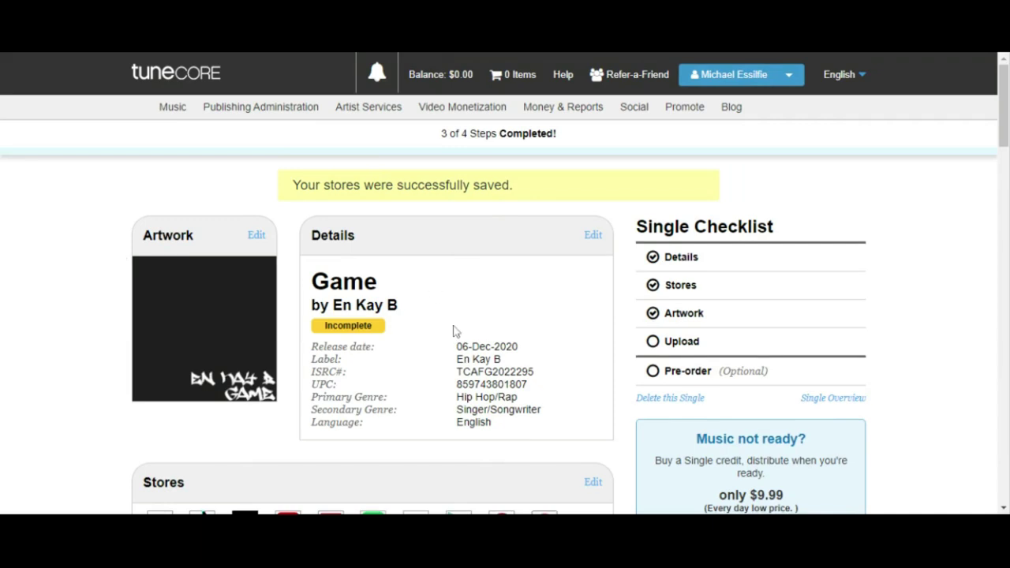
Try saving the 'Game' song details, revealing the empty required Songwriter field
scroll(542, 273, down, 3)
scroll(533, 239, down, 1)
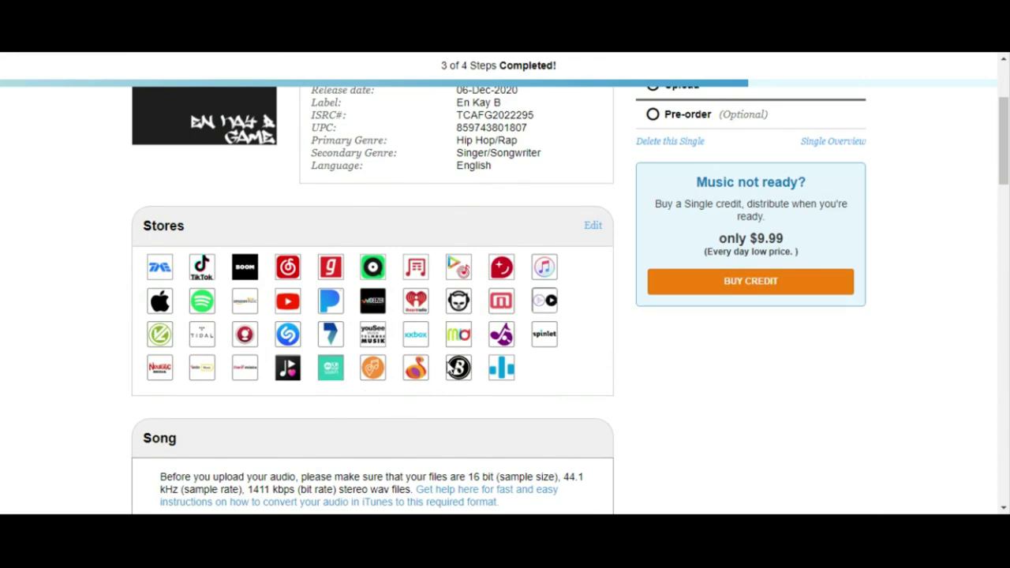
scroll(458, 368, down, 4)
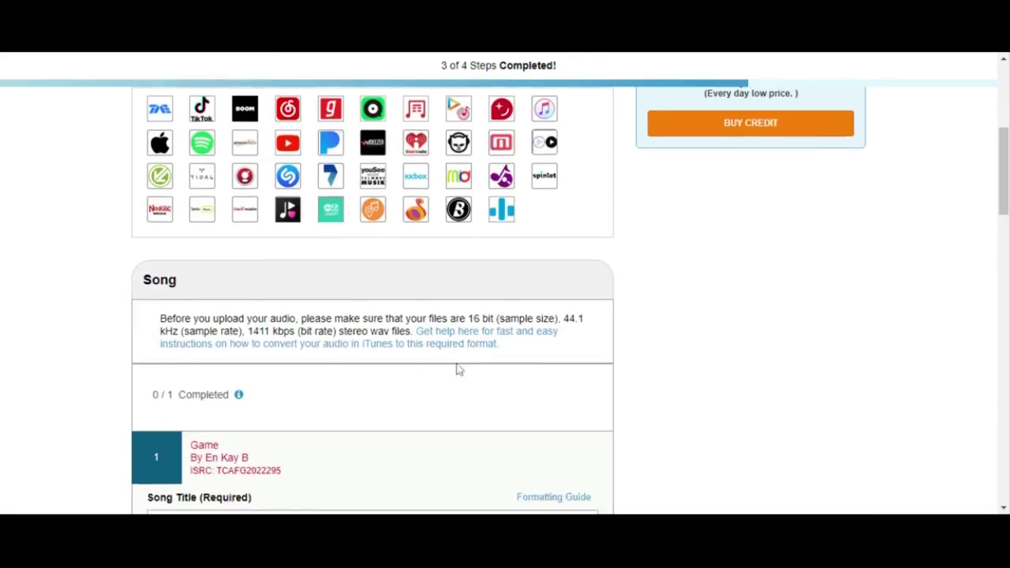
scroll(457, 367, down, 10)
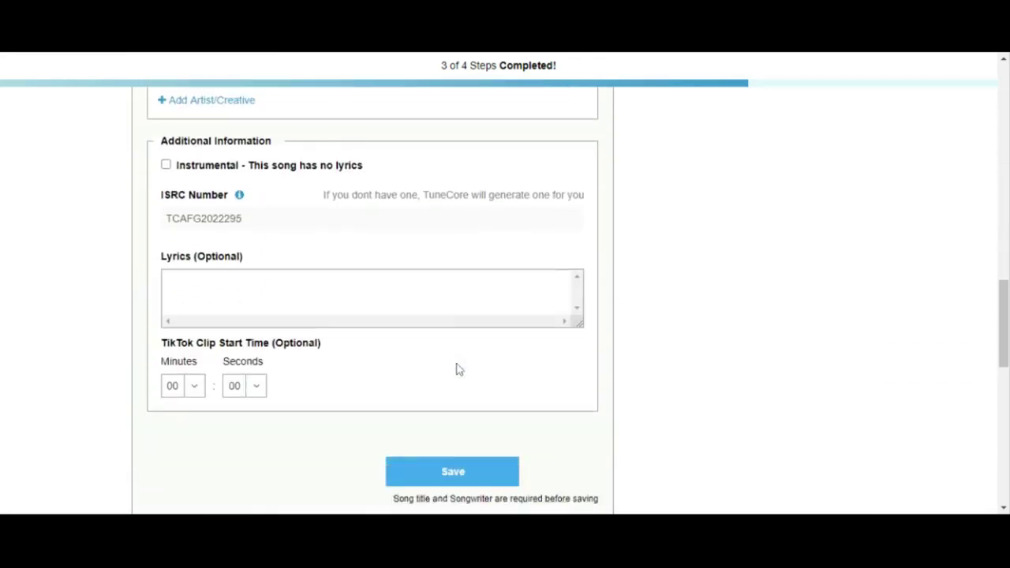
scroll(455, 368, up, 4)
scroll(455, 367, down, 4)
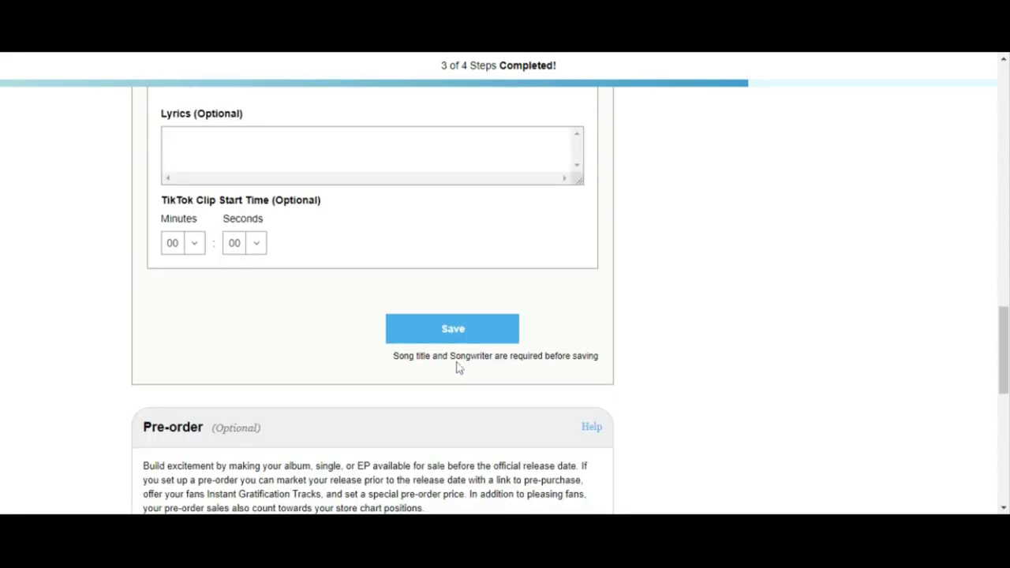
click(472, 321)
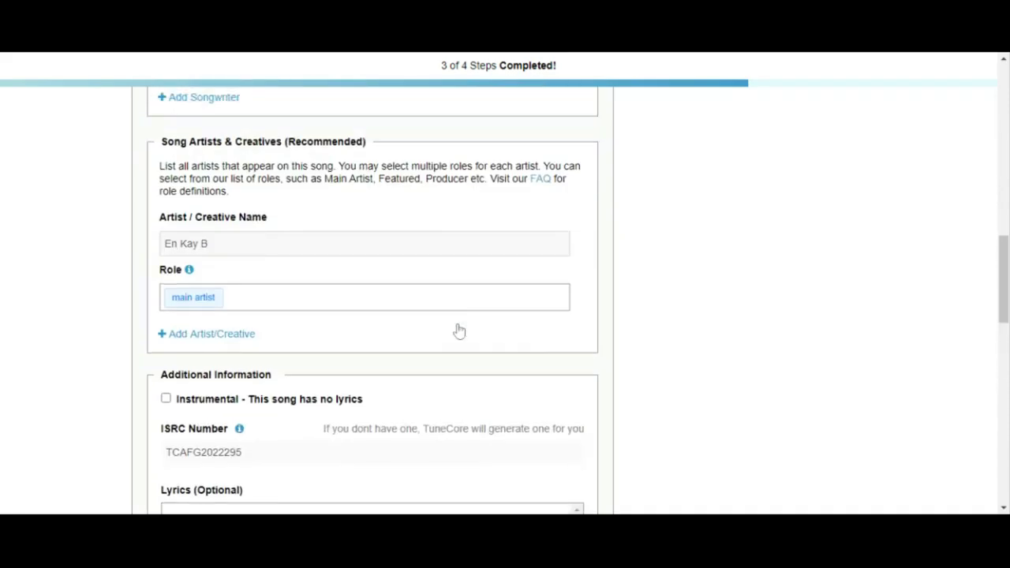
Set the Songwriter to the suggested En Kay B and save the song details
click(355, 287)
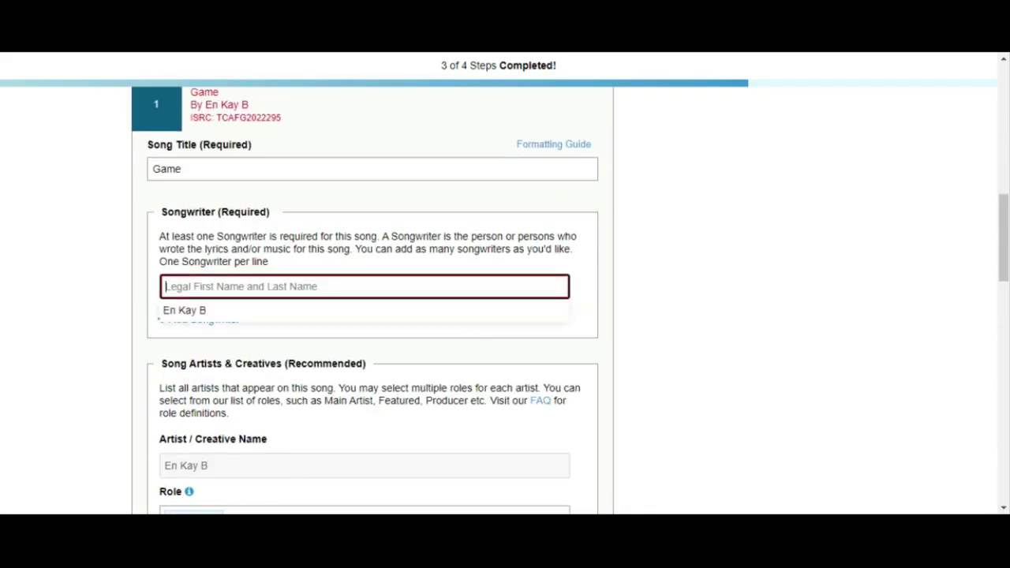
click(294, 312)
scroll(419, 313, down, 8)
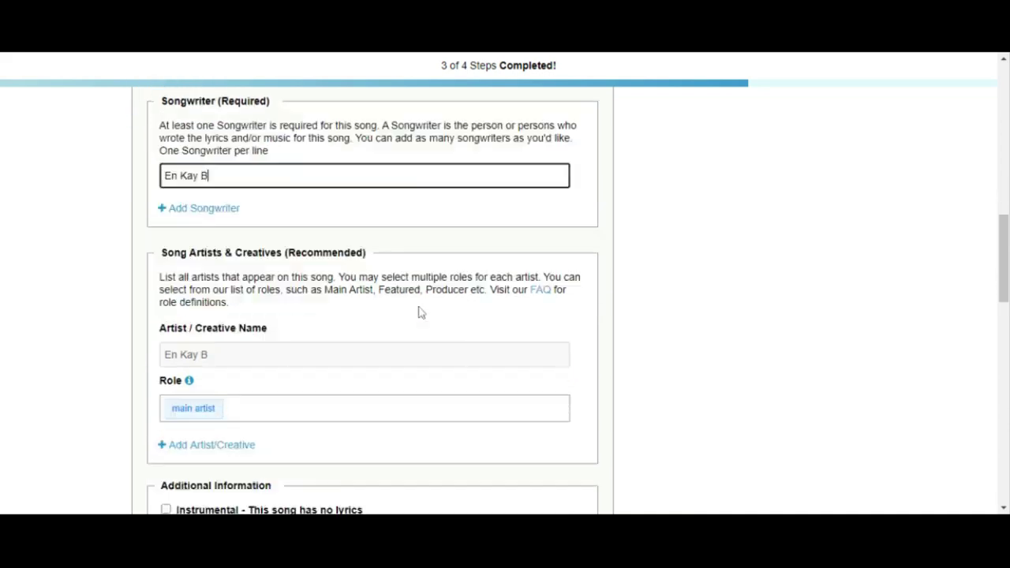
click(470, 271)
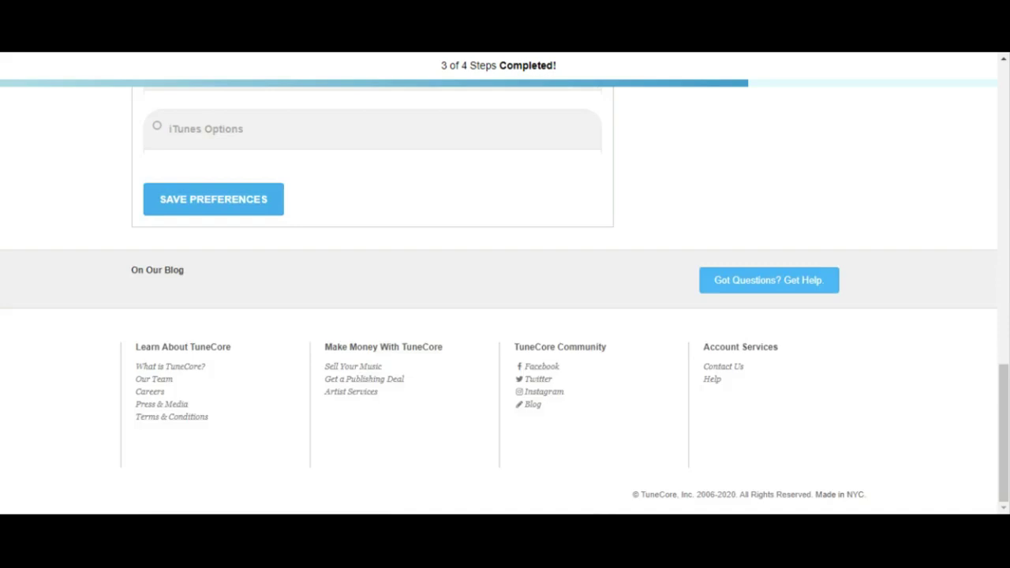
scroll(470, 271, up, 4)
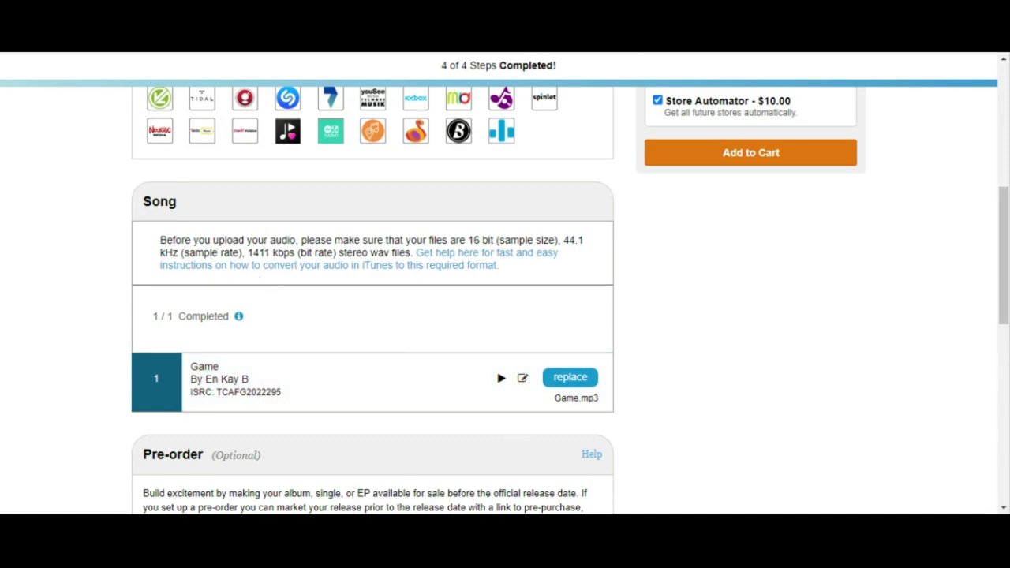
drag(467, 240, 242, 252)
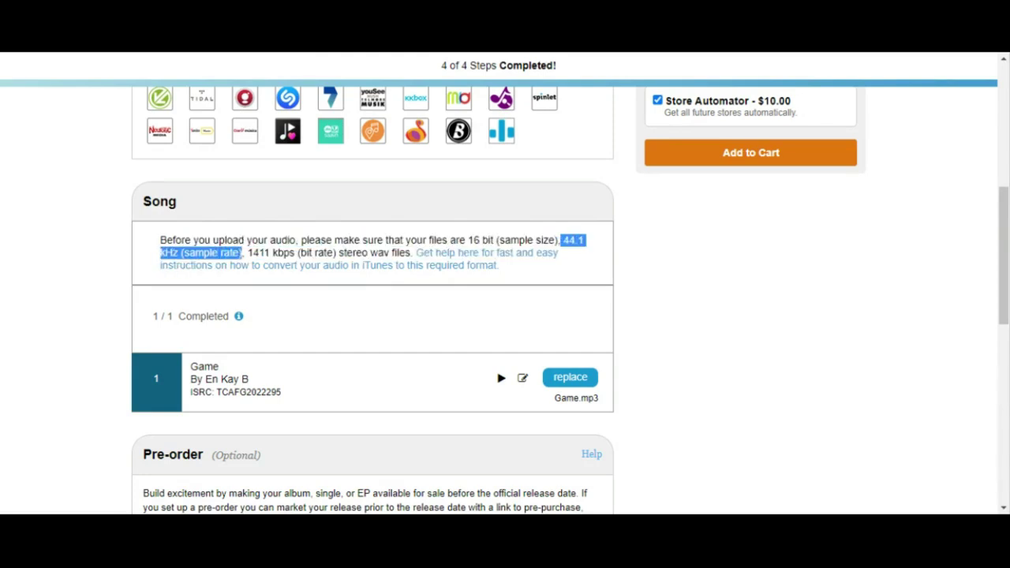
drag(248, 253, 336, 252)
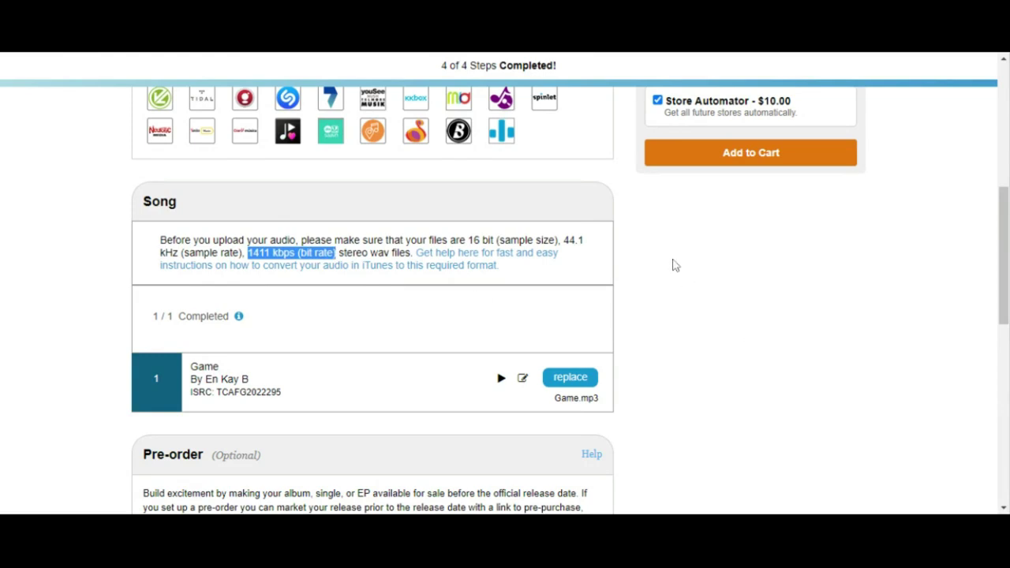
click(610, 278)
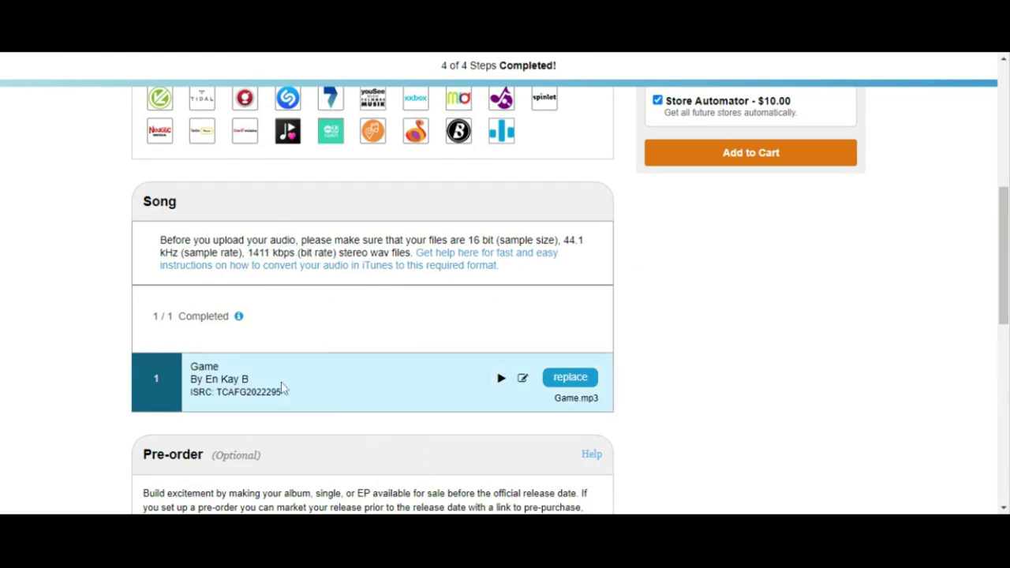
click(501, 380)
click(501, 378)
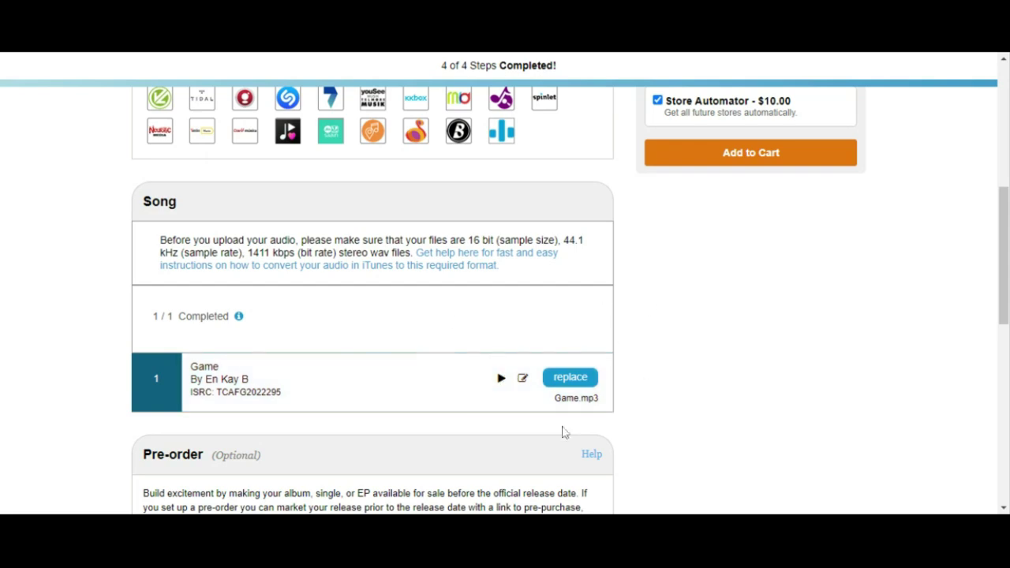
scroll(638, 292, down, 3)
Select the iTunes – $15.00 pre-order option for the single
scroll(640, 291, down, 1)
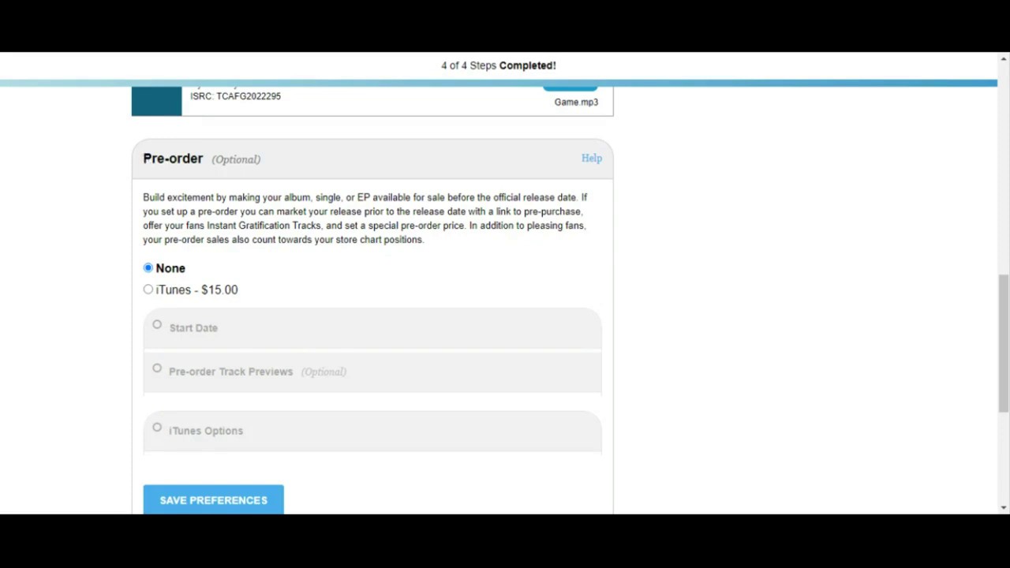
drag(142, 159, 203, 158)
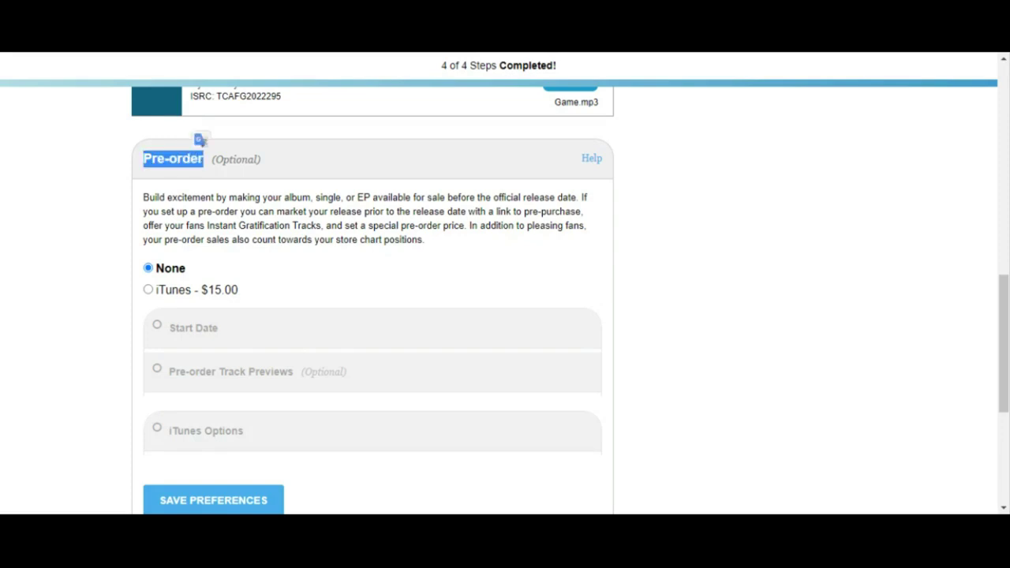
click(352, 171)
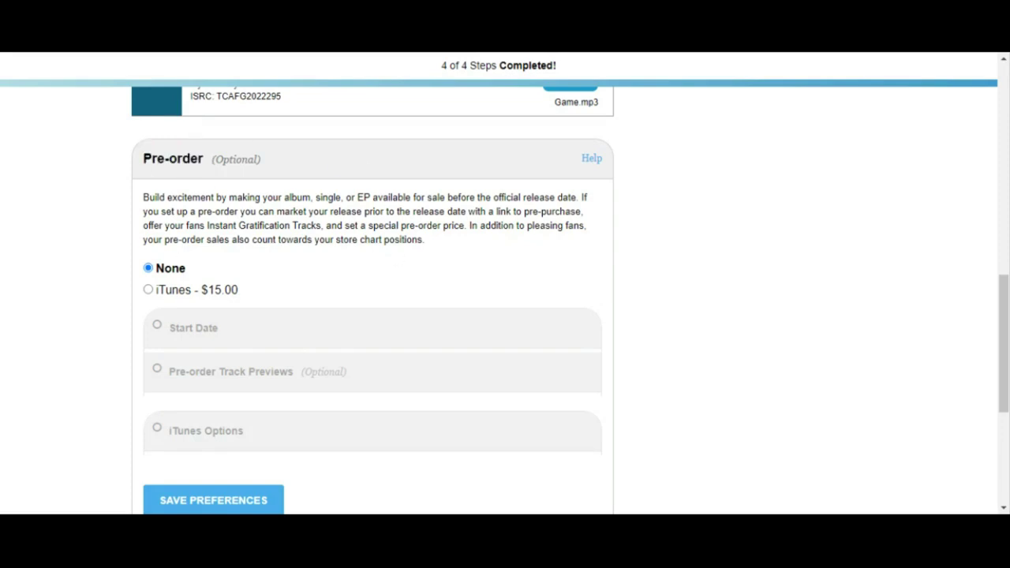
click(148, 291)
triple_click(243, 289)
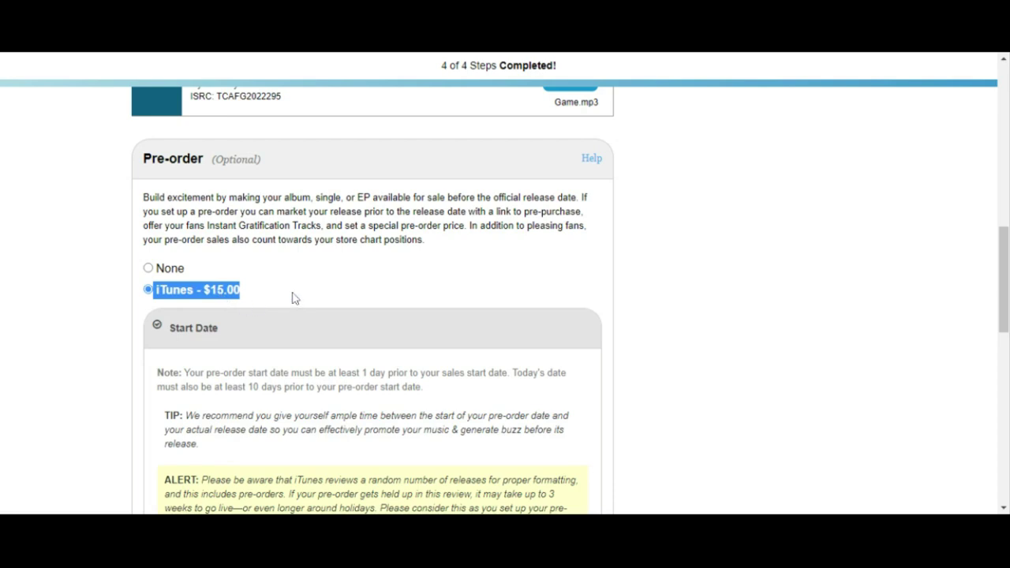
click(292, 297)
scroll(298, 352, down, 2)
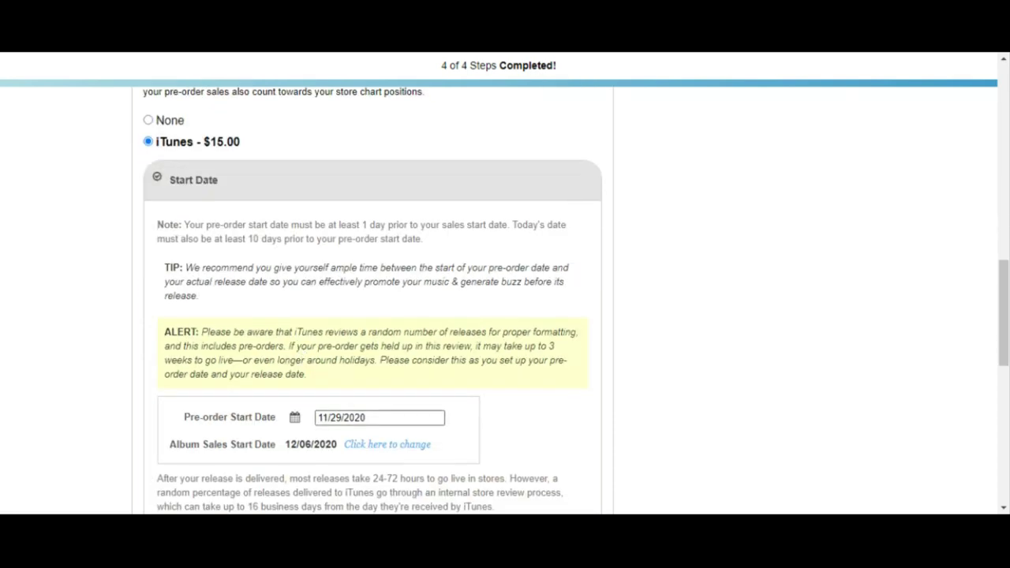
scroll(303, 426, down, 3)
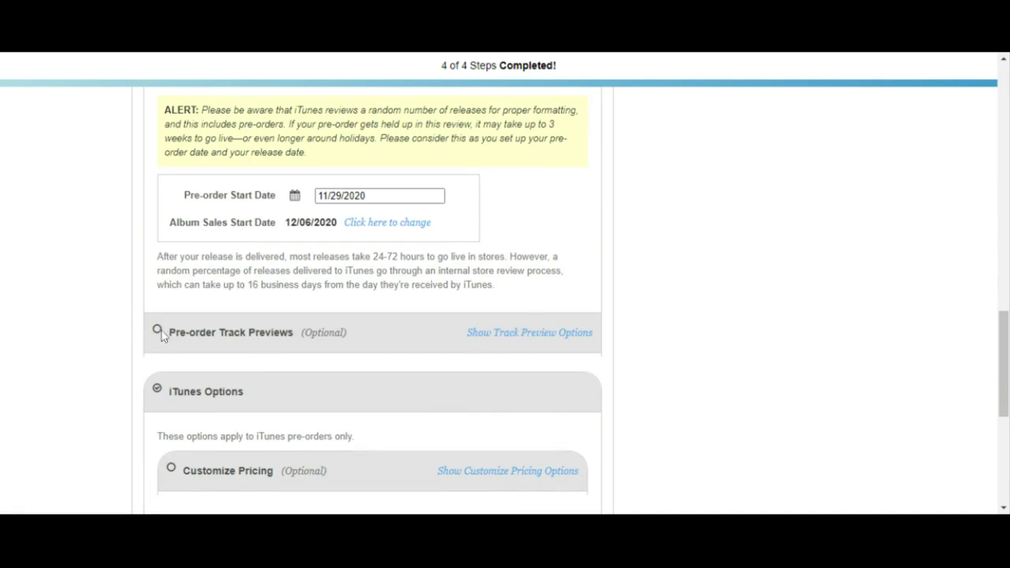
Expand Customize Pricing and set the individual track price to $1.29
click(369, 321)
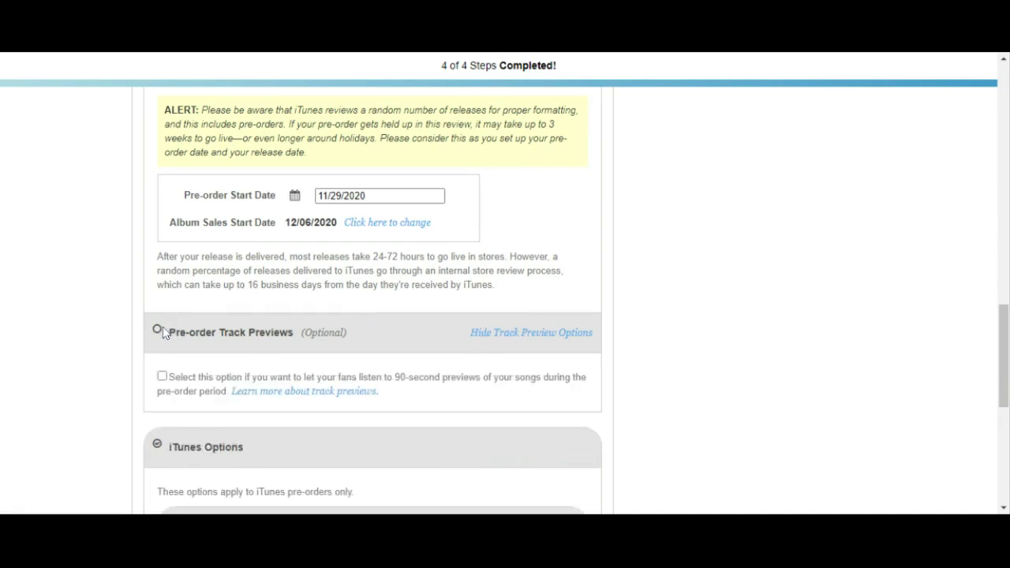
scroll(308, 334, down, 2)
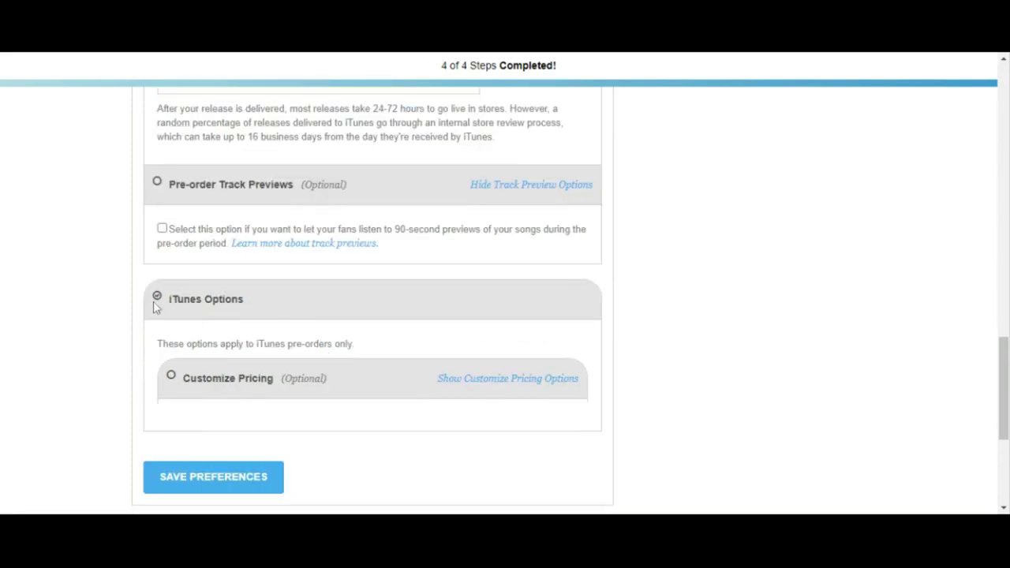
click(173, 379)
scroll(399, 430, down, 3)
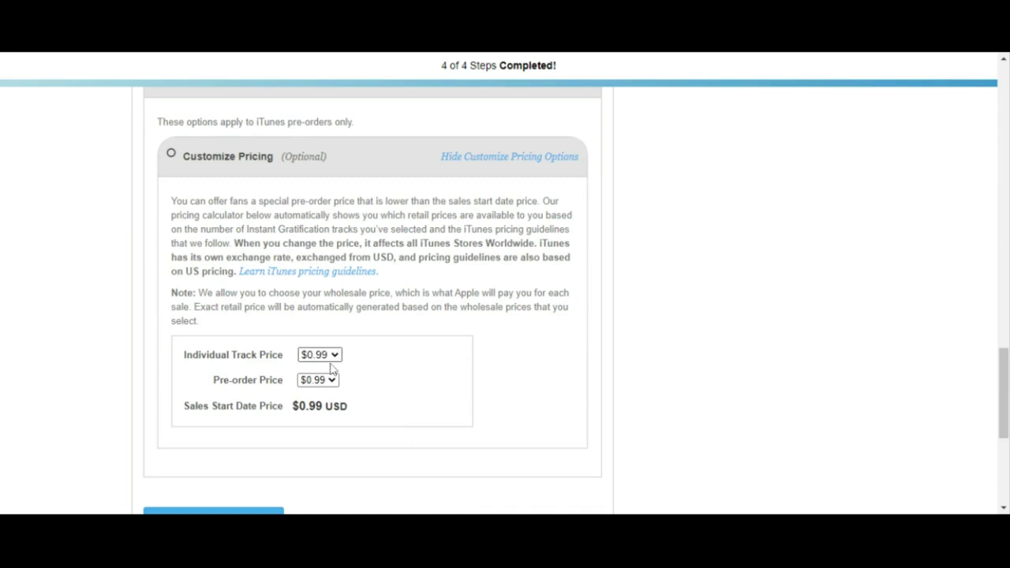
click(320, 354)
click(320, 382)
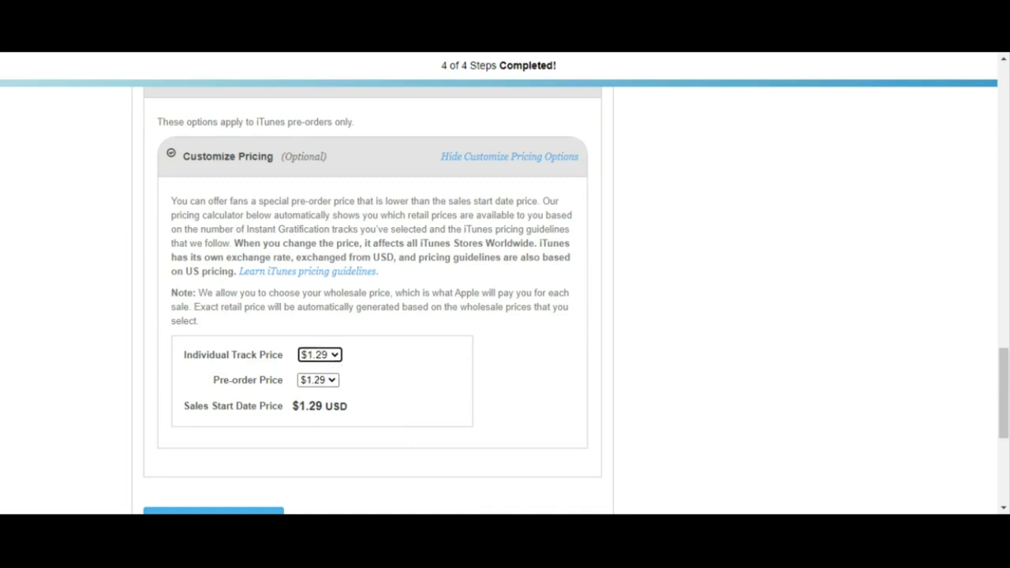
Switch the Pre-order choice back to None
scroll(403, 387, up, 7)
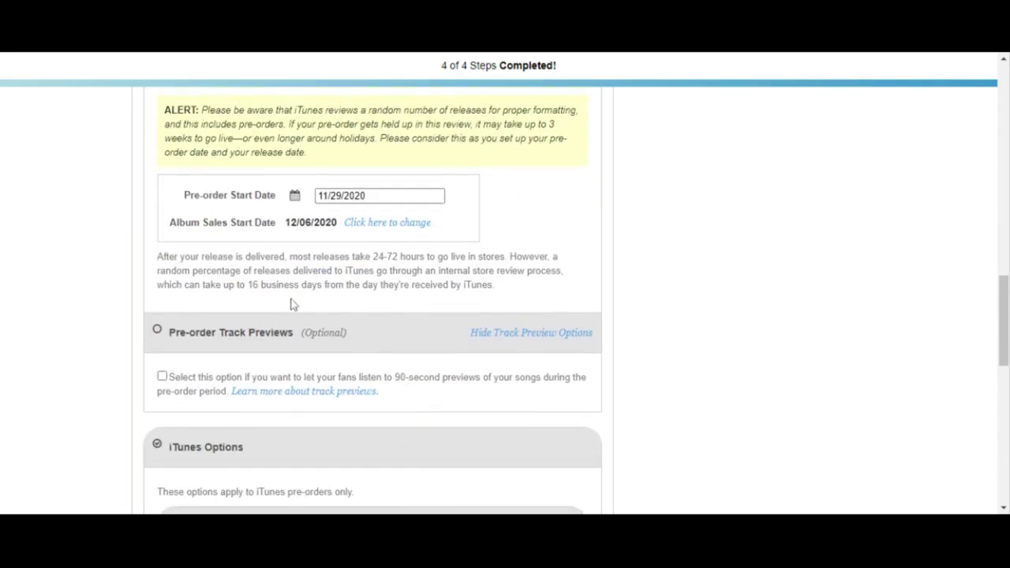
scroll(369, 296, up, 3)
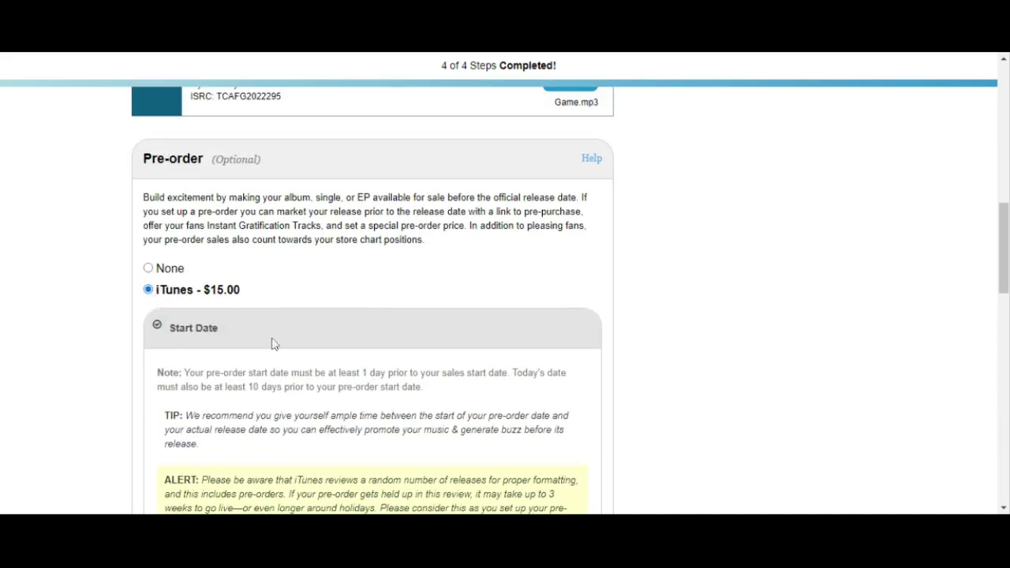
click(152, 269)
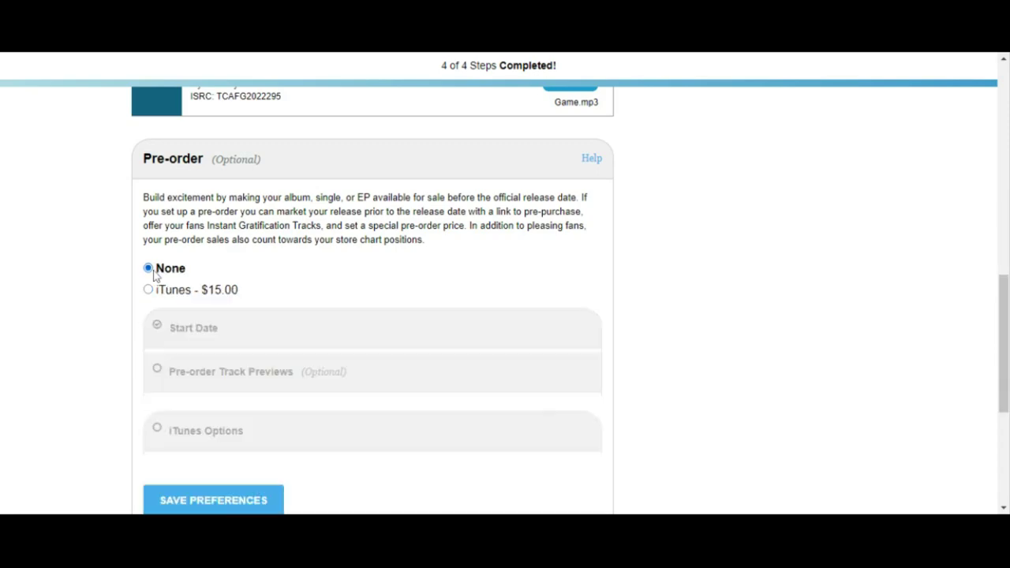
scroll(475, 288, up, 10)
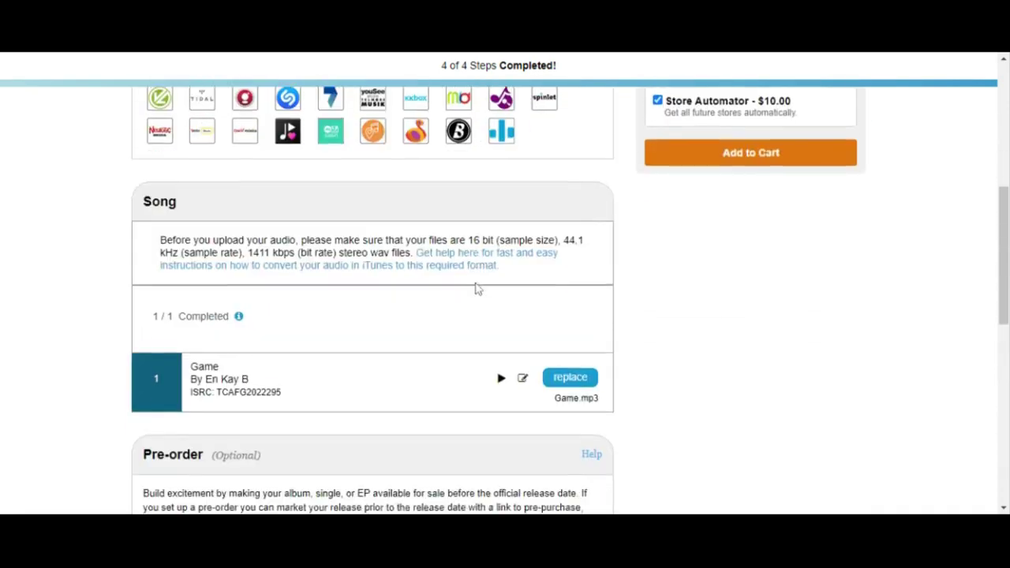
Compare the 2-year $18.98 and 5-year $44.95 plans, then settle on 1 Year – $9.99
scroll(600, 218, up, 1)
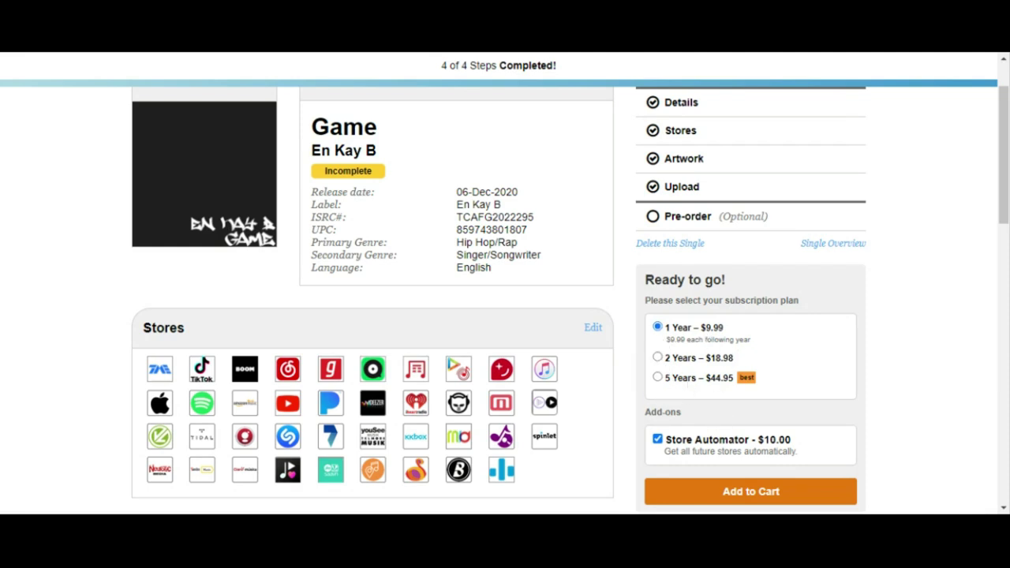
click(658, 357)
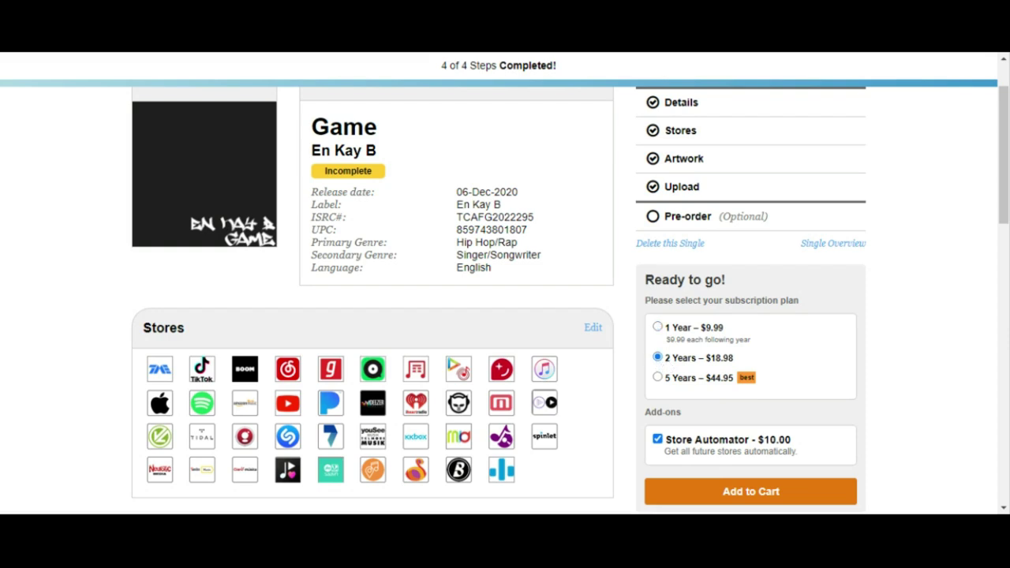
click(657, 377)
drag(707, 384, 736, 386)
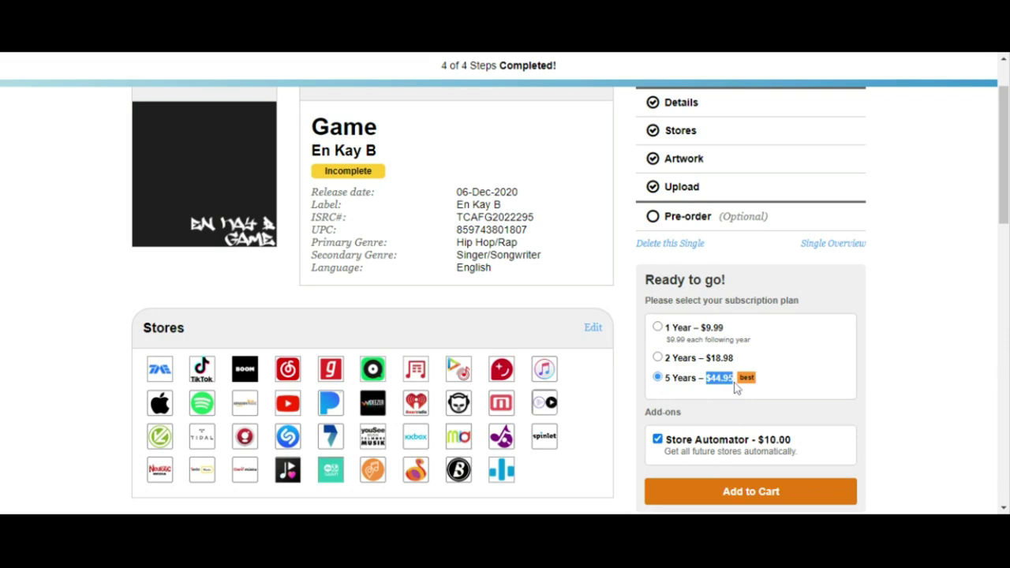
click(658, 358)
drag(706, 360, 738, 368)
click(658, 327)
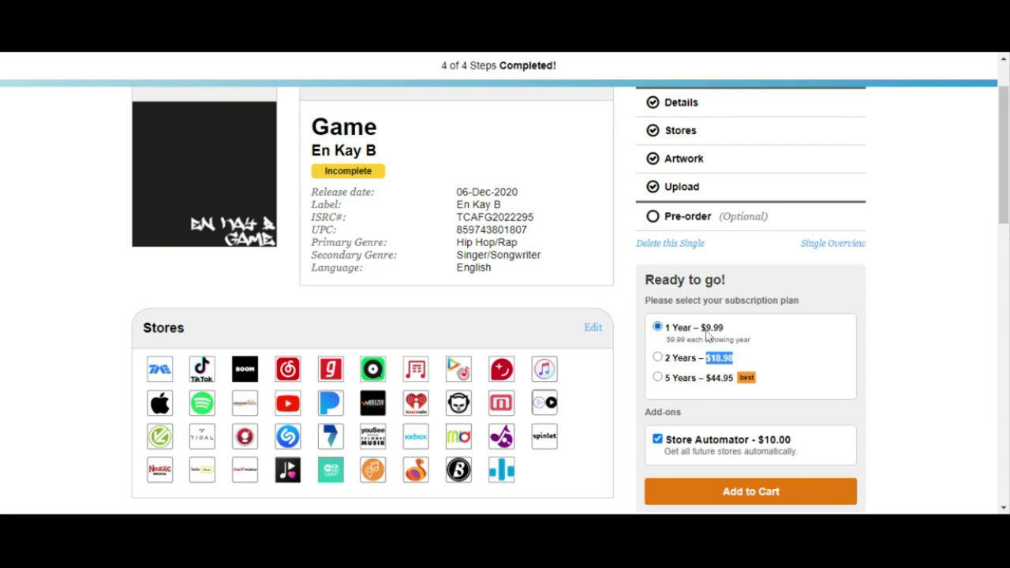
drag(700, 329, 726, 331)
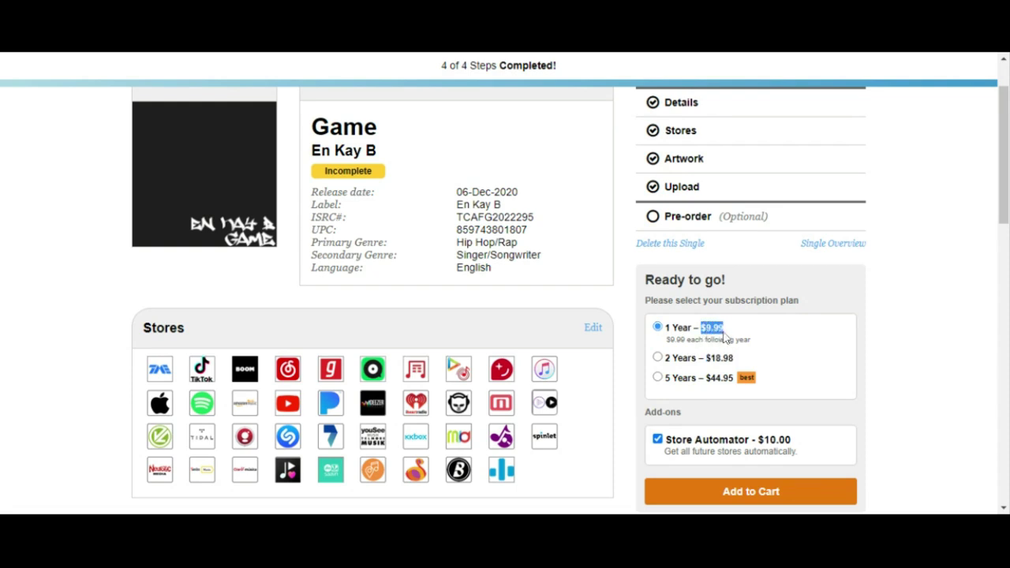
click(818, 349)
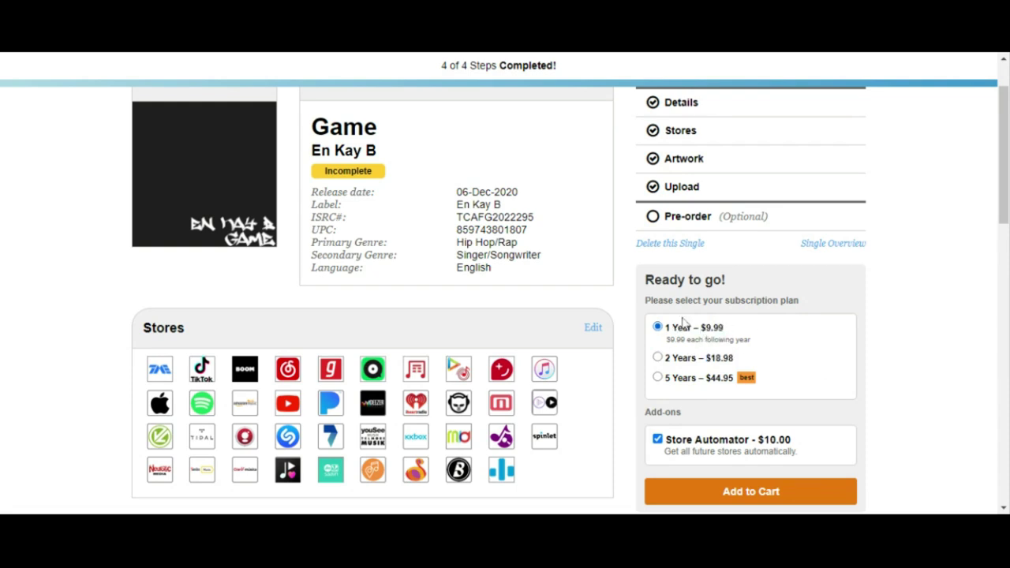
Untick the $10.00 Store Automator add-on and add the single to the cart
scroll(750, 406, down, 1)
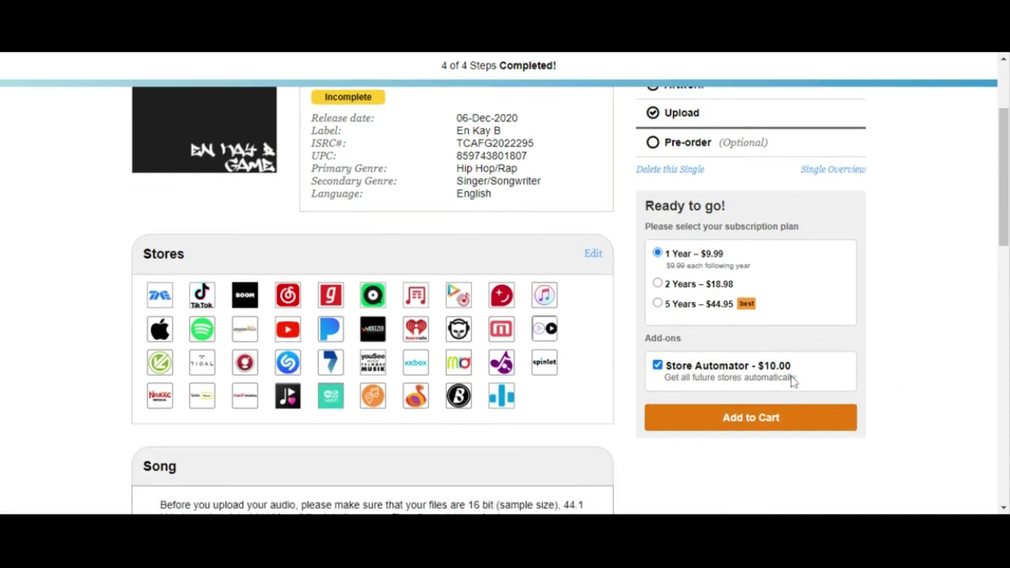
click(657, 366)
scroll(961, 330, up, 3)
scroll(960, 331, down, 4)
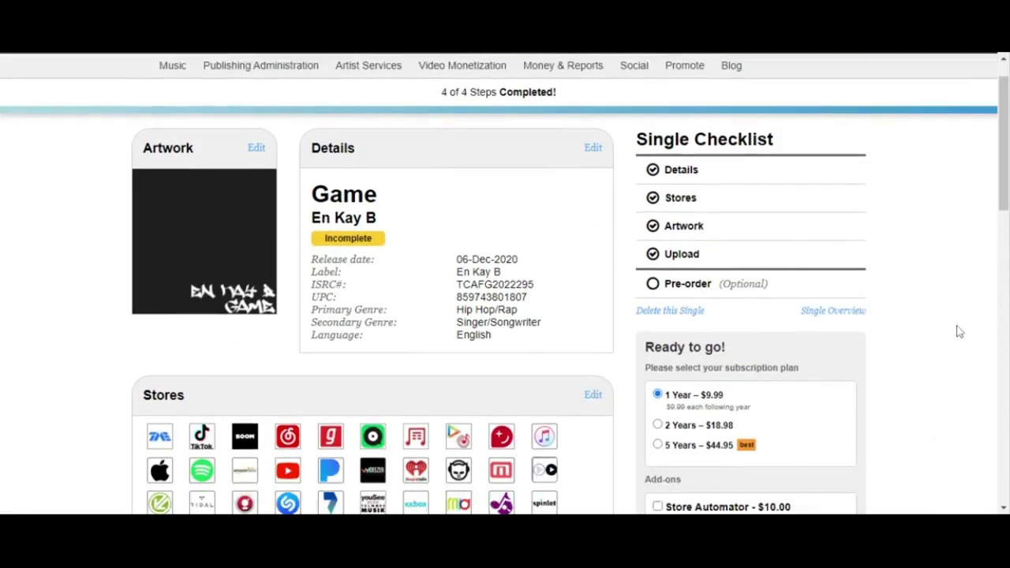
scroll(960, 331, down, 9)
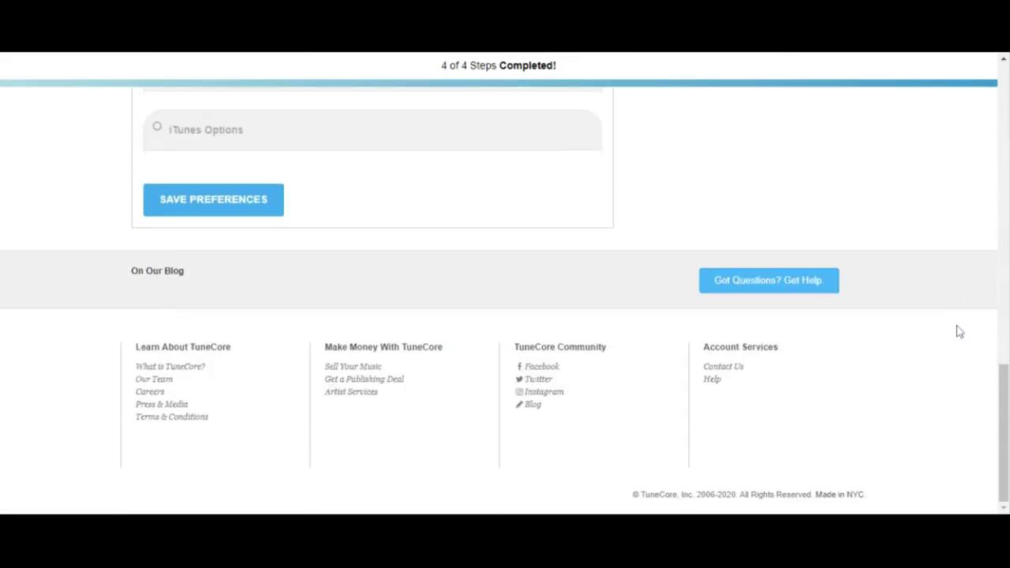
scroll(959, 332, up, 2)
scroll(959, 331, up, 8)
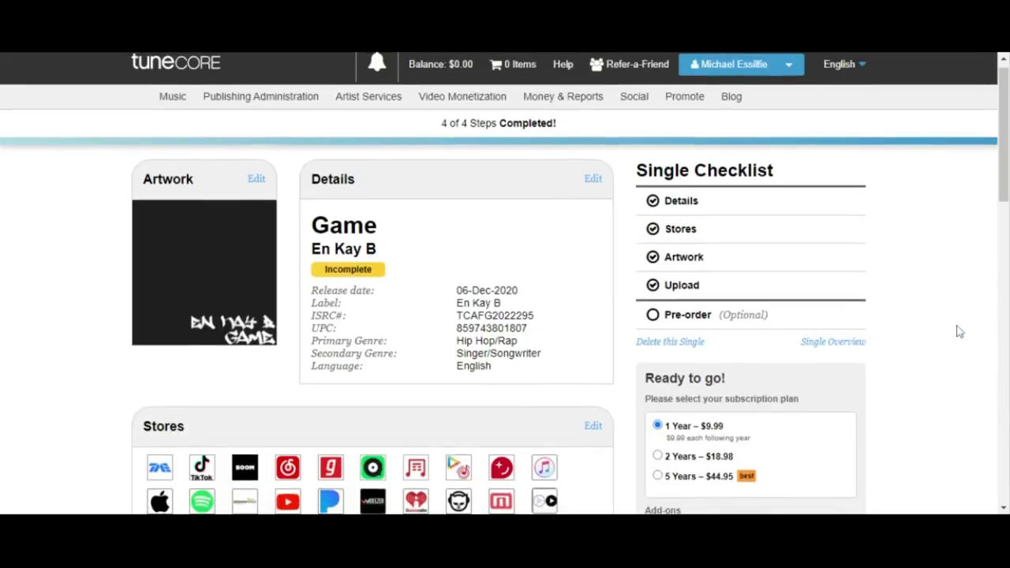
scroll(960, 332, down, 3)
scroll(959, 331, down, 1)
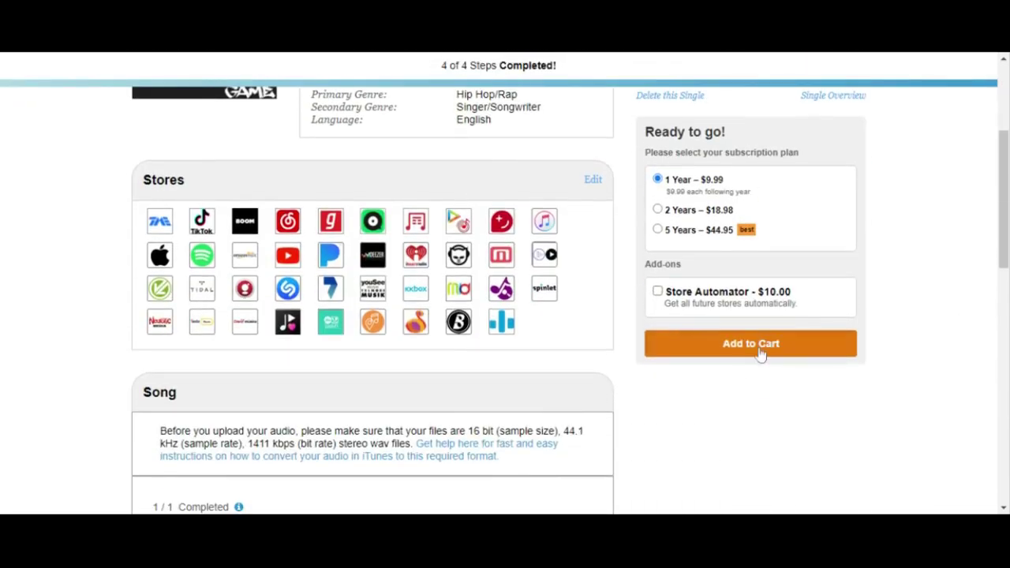
scroll(767, 350, down, 9)
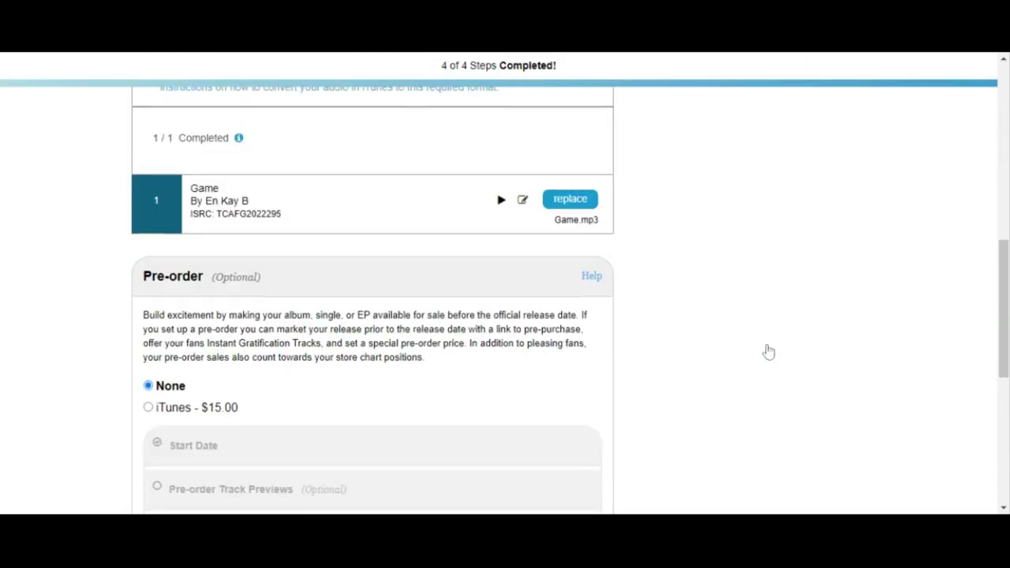
scroll(768, 350, up, 5)
scroll(768, 350, up, 4)
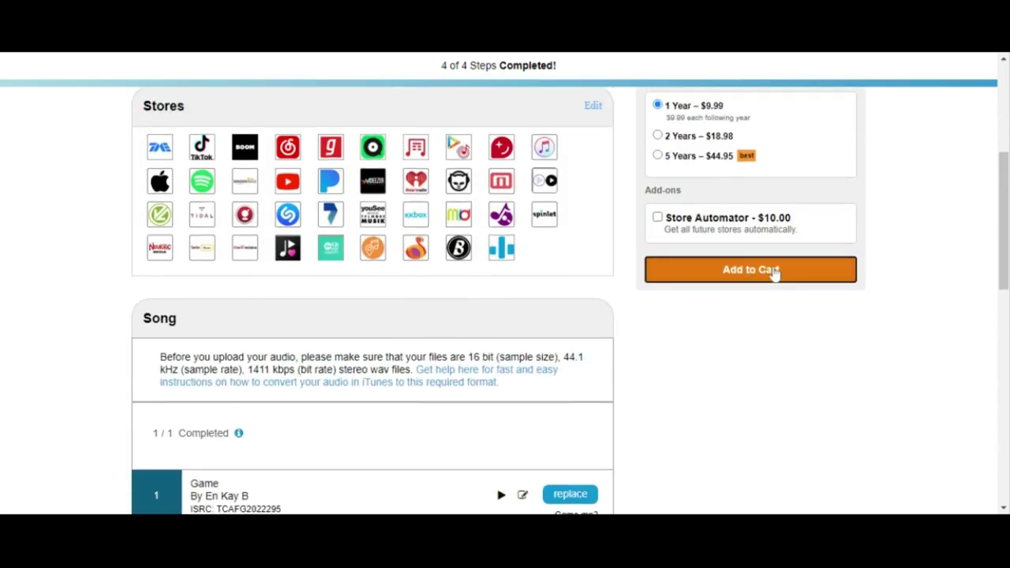
click(775, 272)
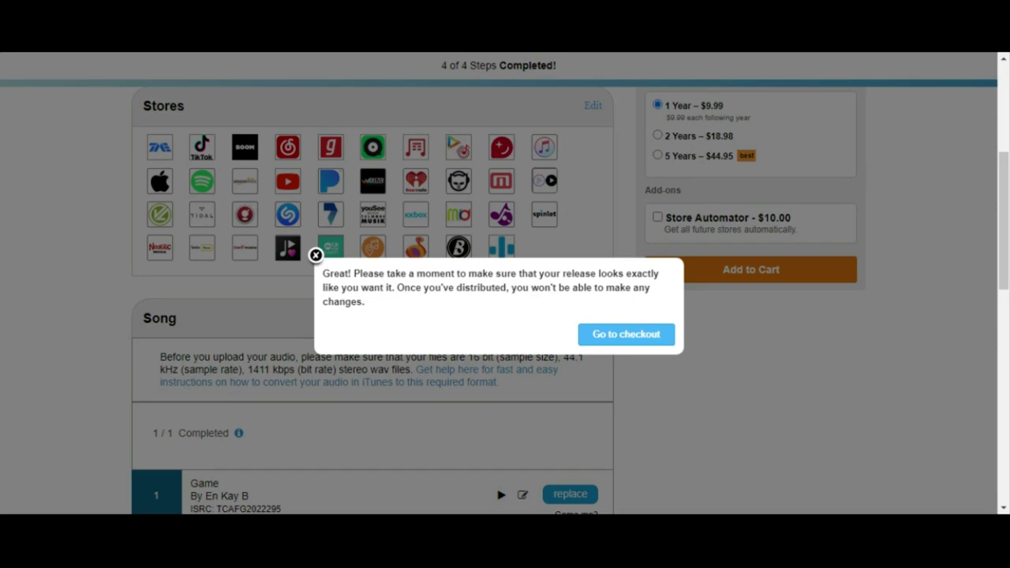
Acknowledge the warning that changes lock after distribution and proceed to checkout
drag(397, 287, 654, 311)
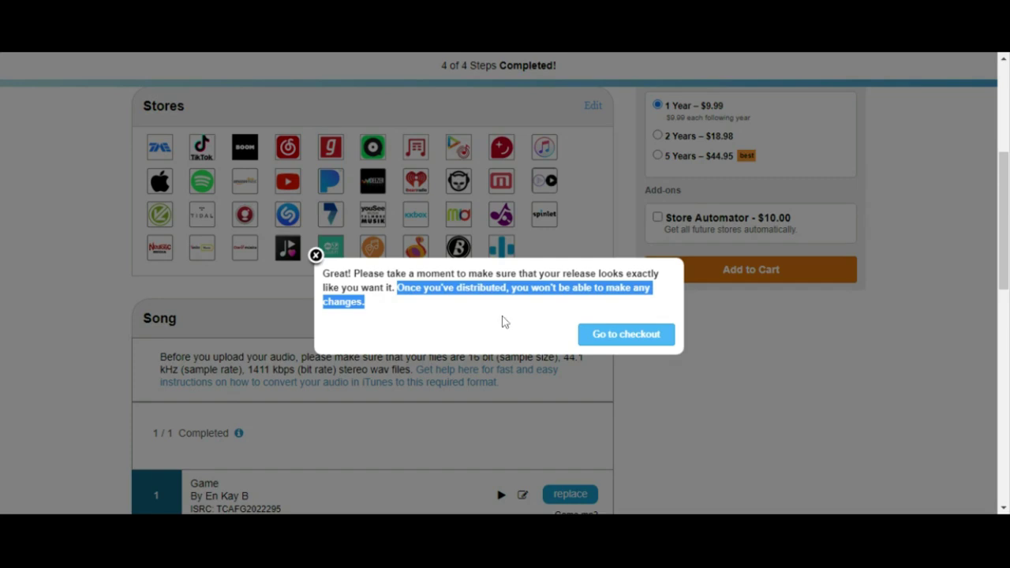
click(502, 327)
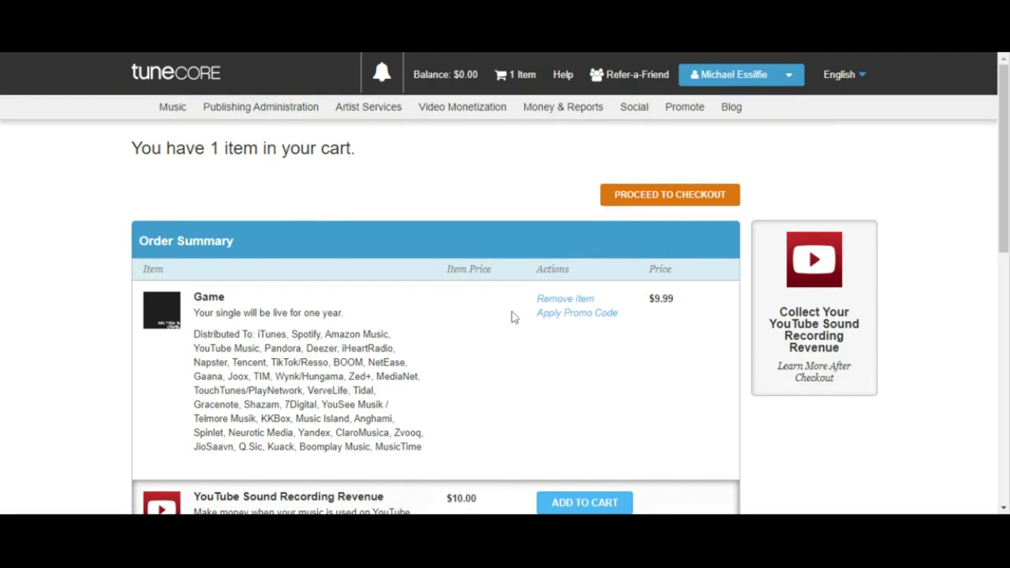
scroll(247, 308, down, 1)
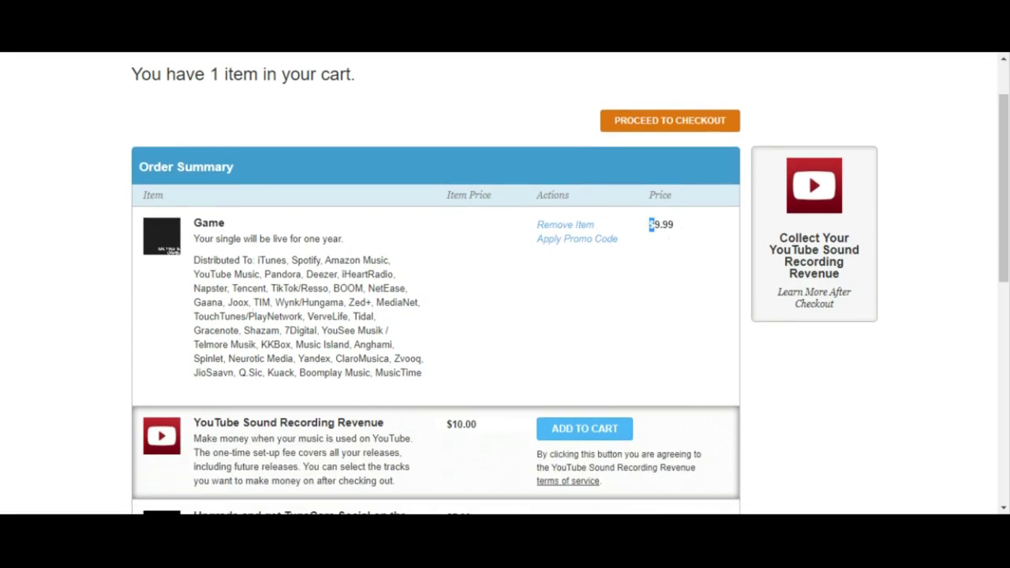
drag(652, 224, 681, 228)
scroll(513, 262, down, 2)
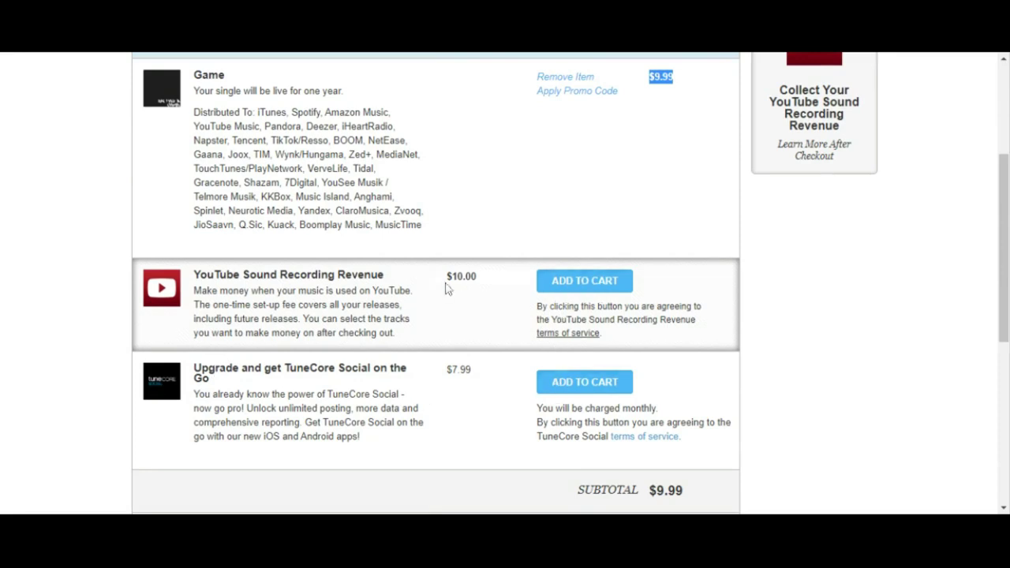
click(666, 97)
double_click(659, 77)
click(666, 142)
scroll(682, 287, down, 2)
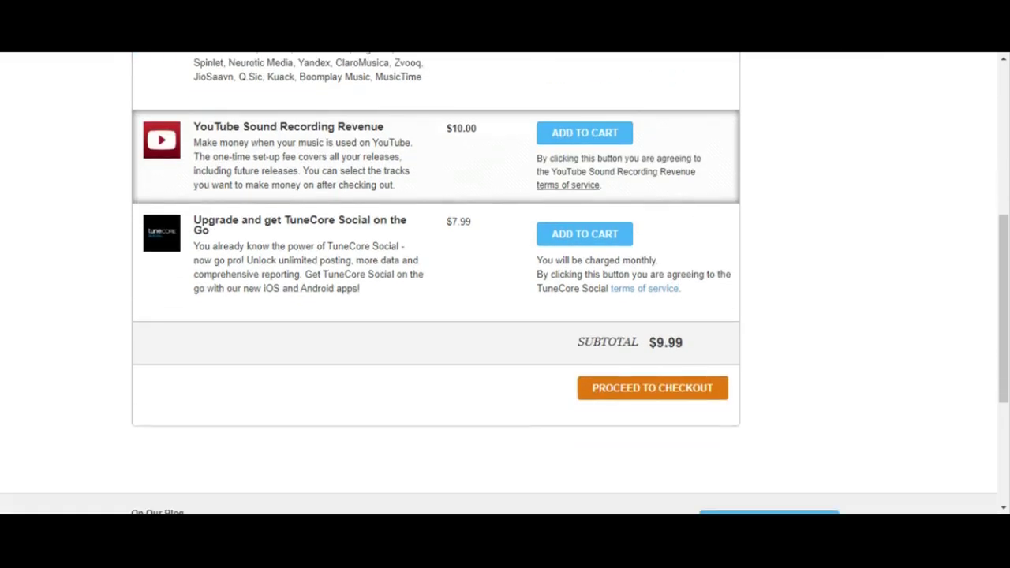
scroll(908, 219, up, 5)
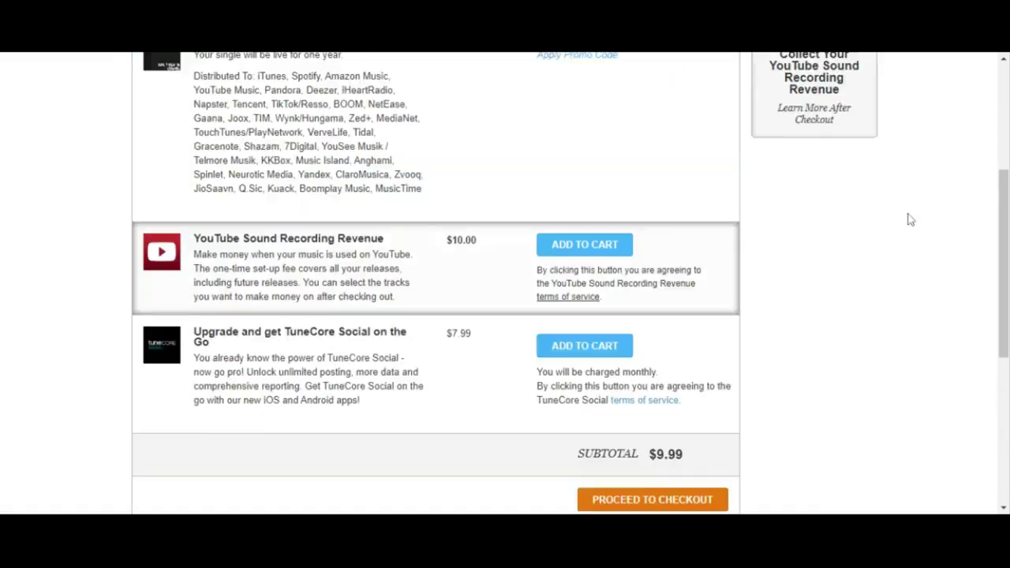
scroll(897, 219, down, 5)
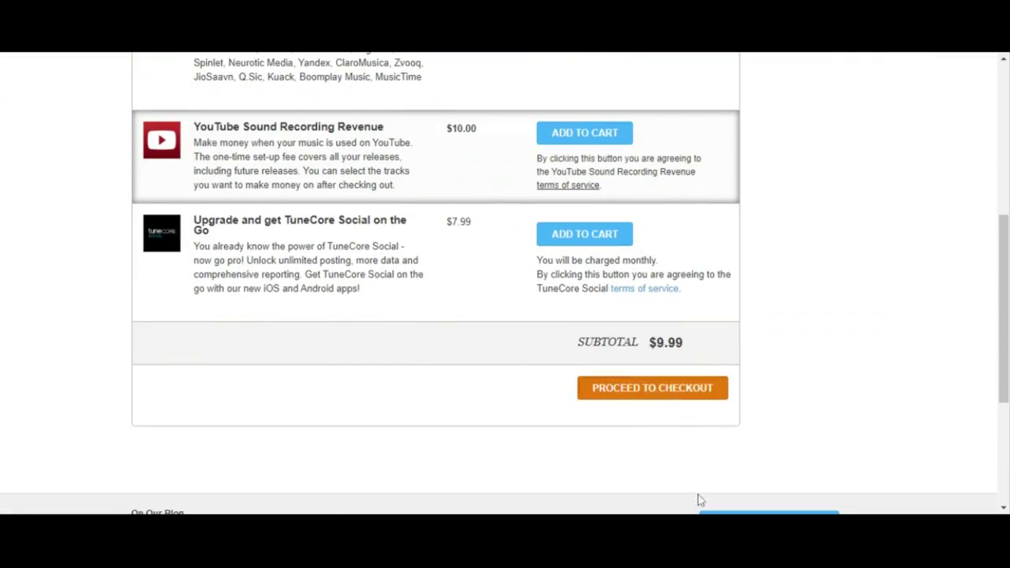
scroll(848, 210, up, 5)
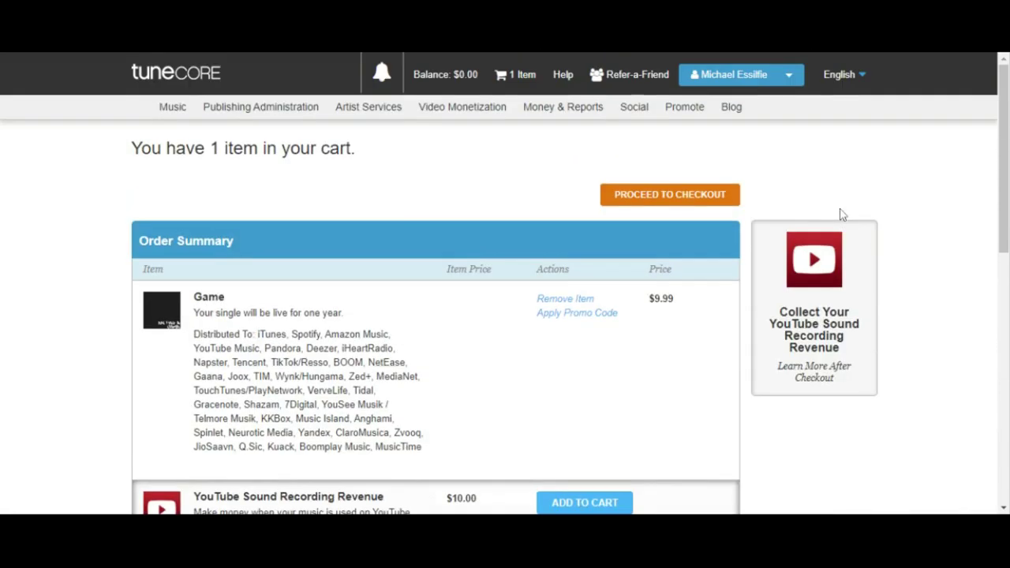
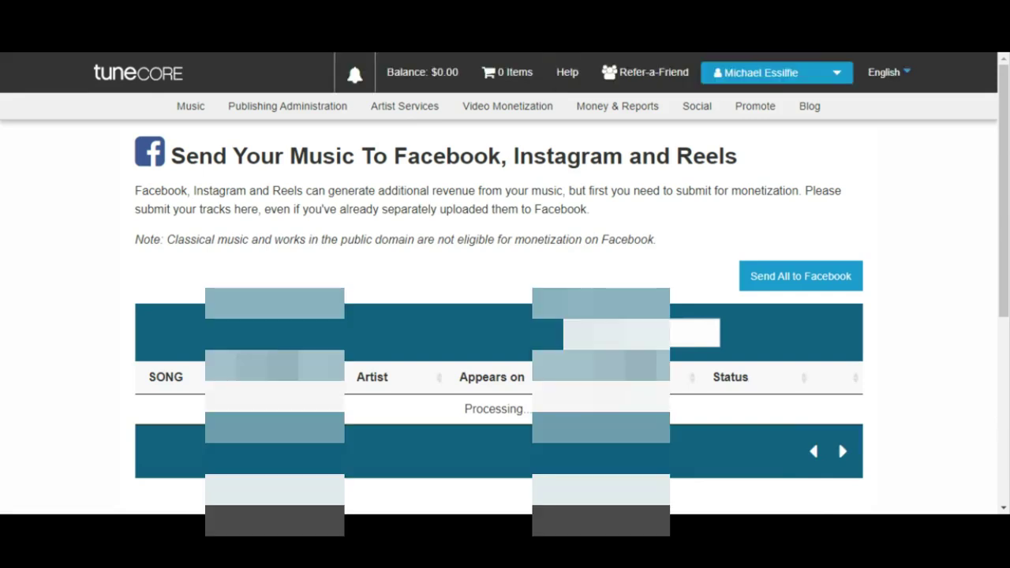
Check that all four tracks read Monetized for Facebook, then go to Money & Reports
scroll(527, 292, down, 1)
scroll(528, 292, down, 3)
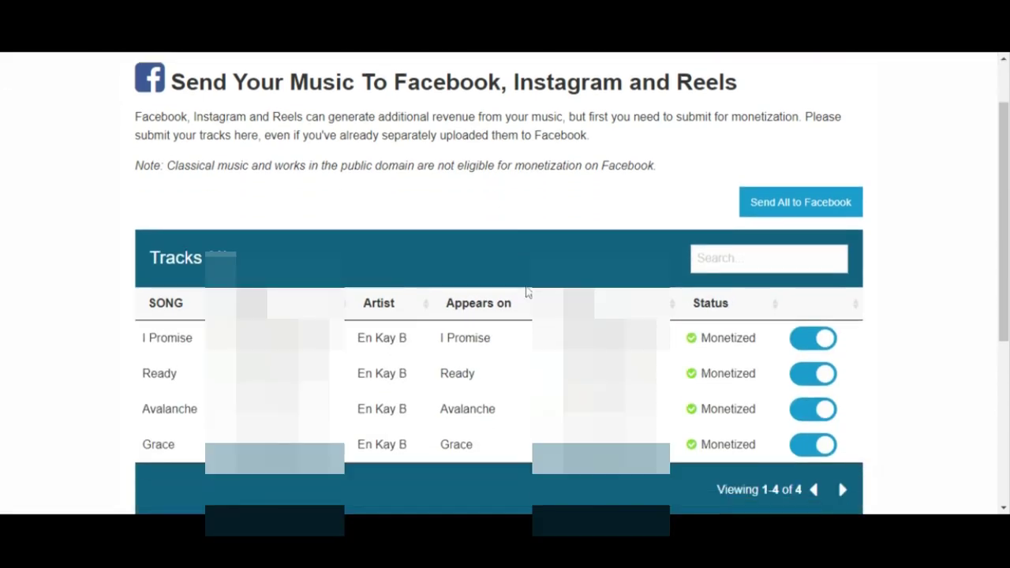
scroll(527, 289, up, 2)
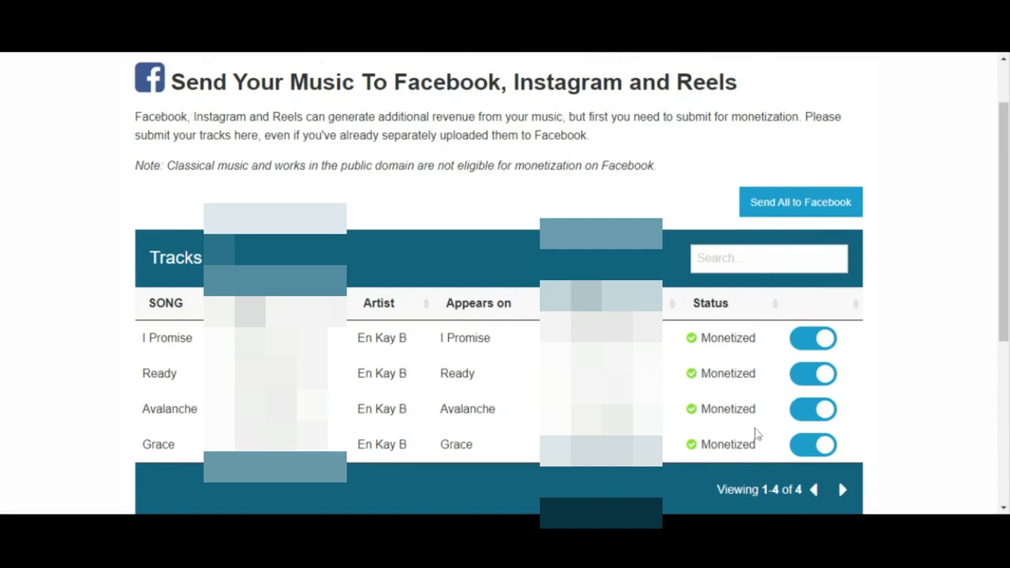
scroll(772, 345, down, 1)
scroll(772, 345, up, 1)
scroll(769, 349, down, 1)
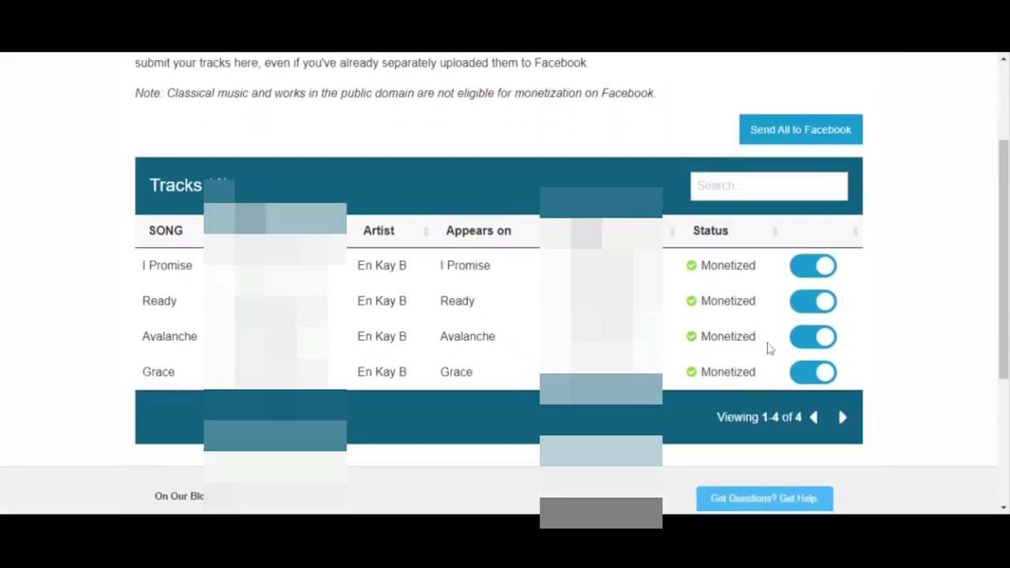
scroll(769, 349, up, 2)
scroll(766, 345, down, 1)
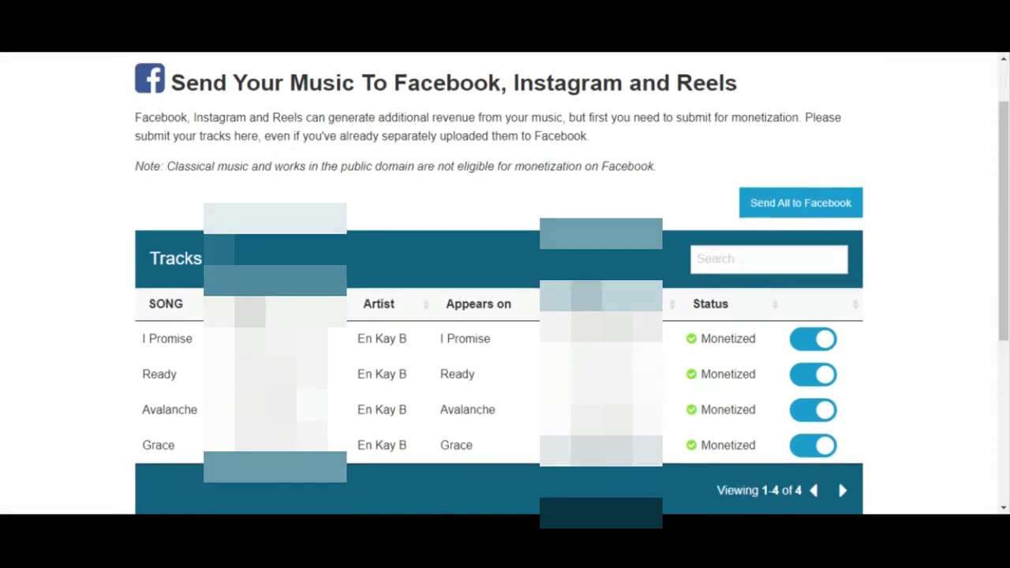
scroll(760, 437, up, 1)
scroll(504, 315, down, 1)
scroll(505, 315, up, 1)
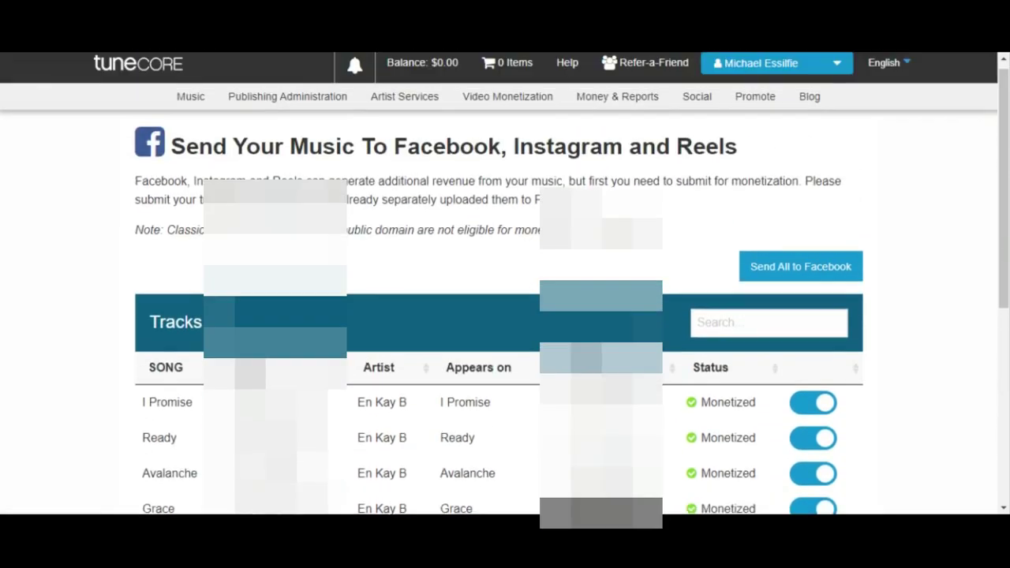
click(614, 108)
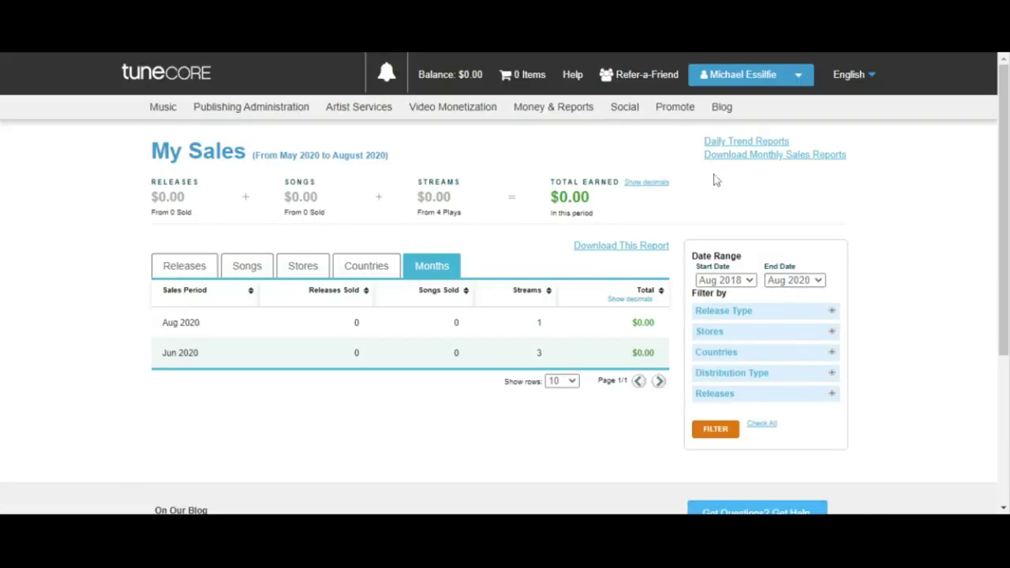
Show per-release sales from Aug 2018 to Aug 2020 with full decimals, noting the $5.46 total
click(193, 273)
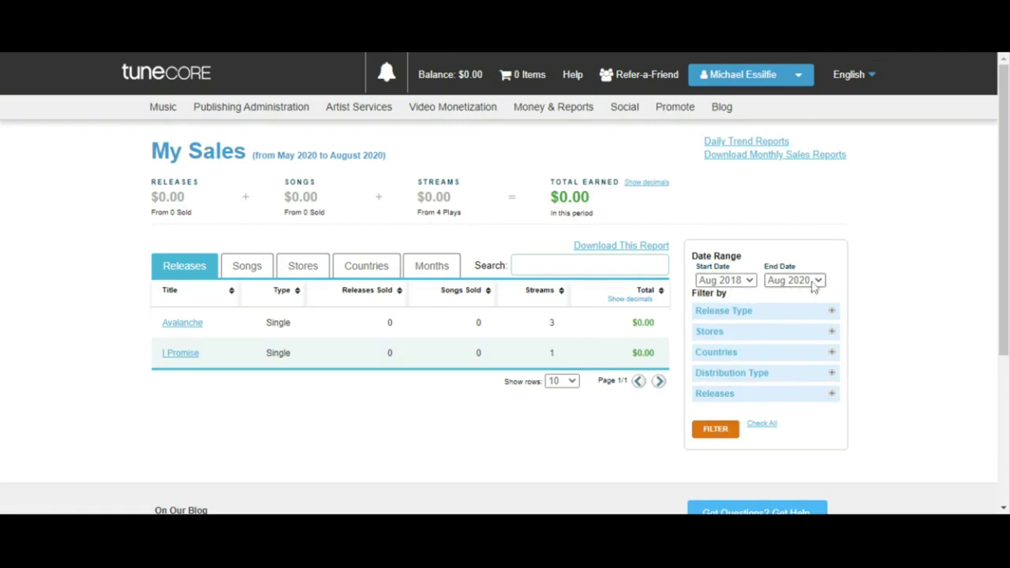
click(715, 428)
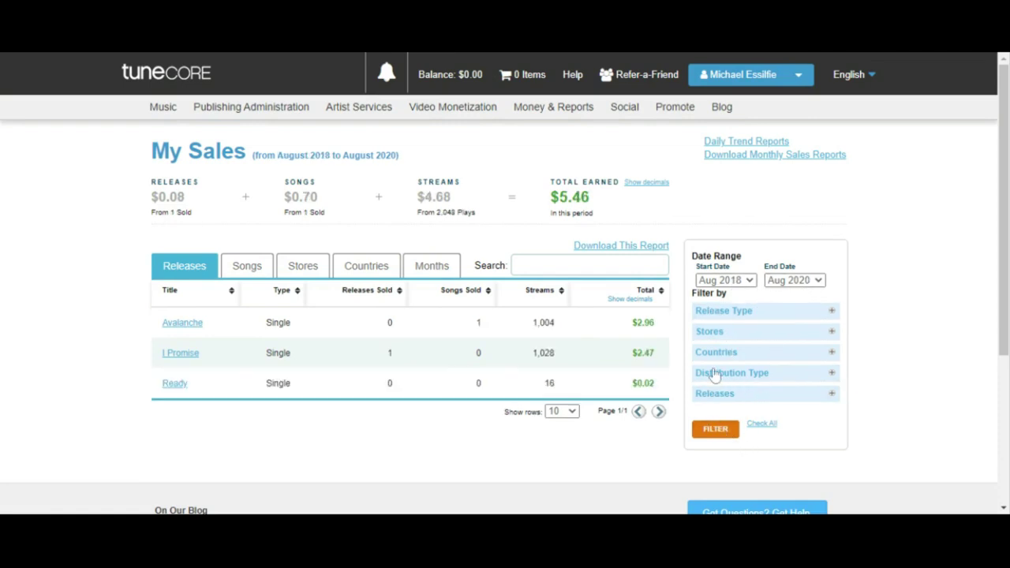
click(635, 300)
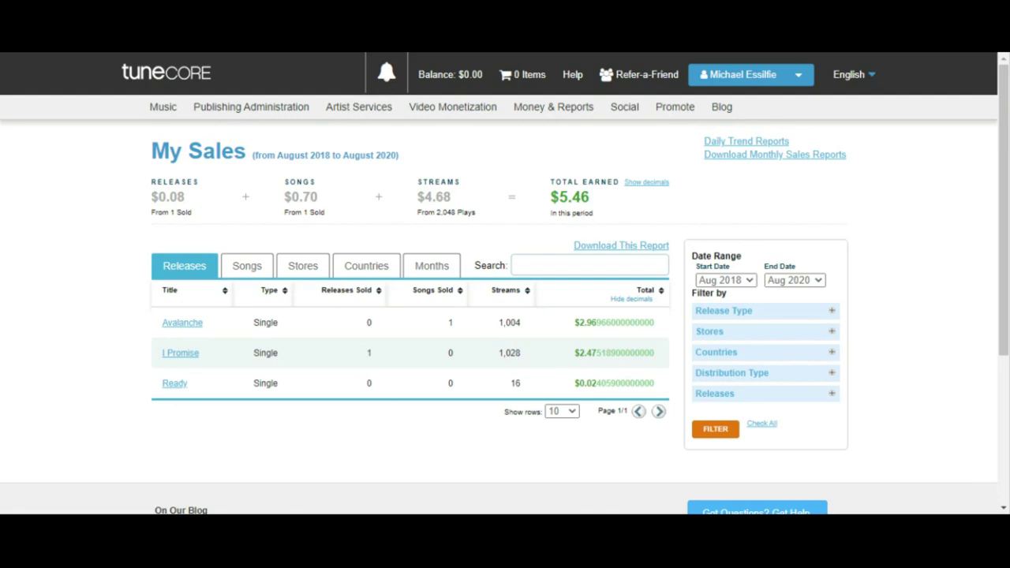
mouse_move(557, 198)
mouse_down()
mouse_move(604, 213)
mouse_move(600, 200)
mouse_move(550, 198)
mouse_up()
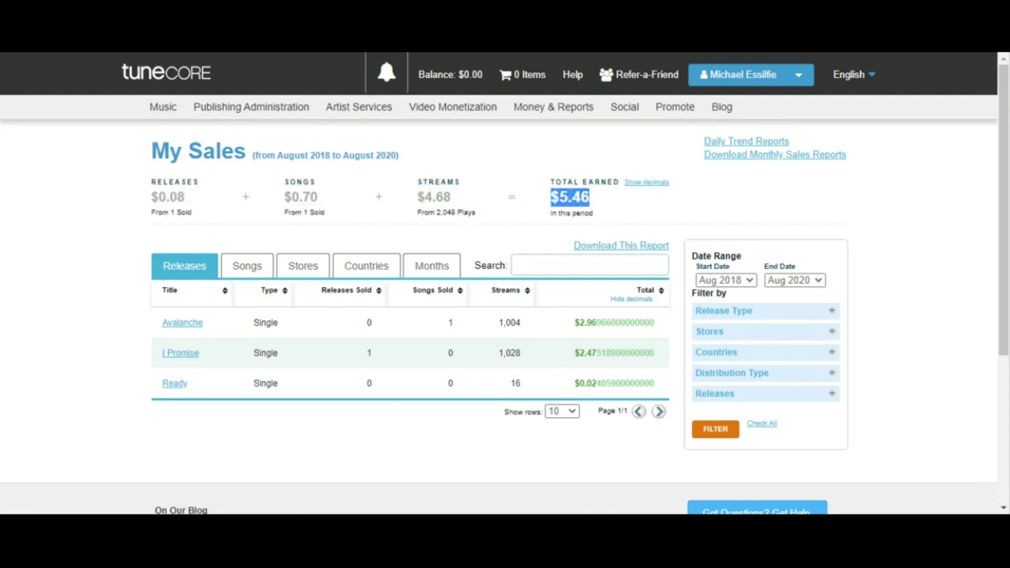
click(650, 224)
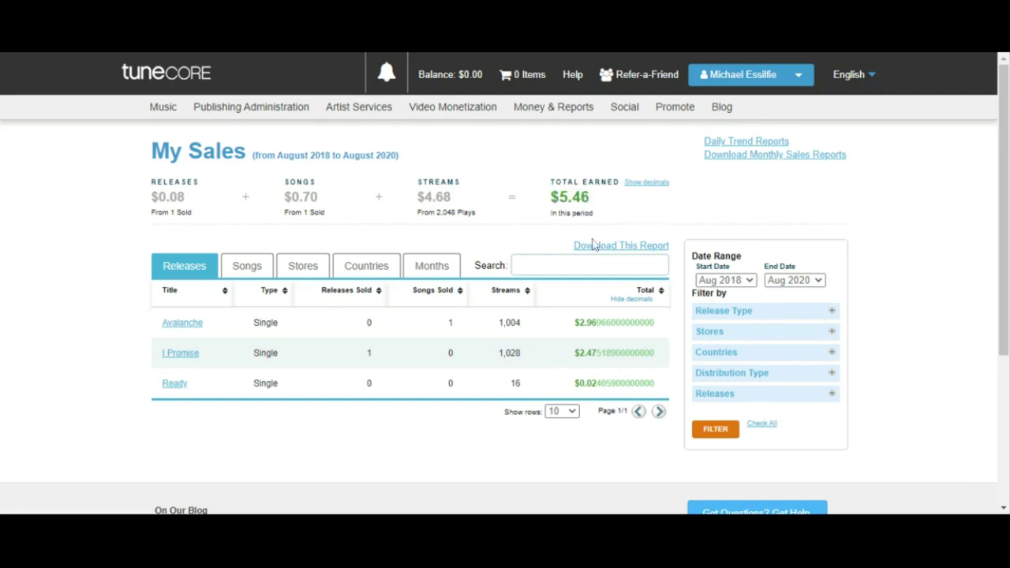
Break sales down by country, noting the United States row and Ghana's 16 streams
click(361, 270)
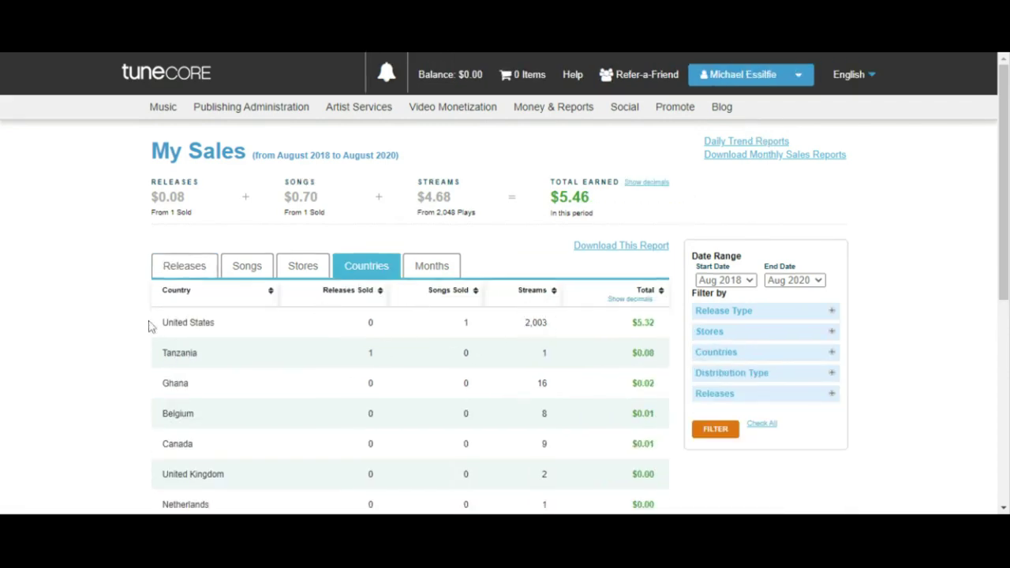
drag(149, 325, 224, 320)
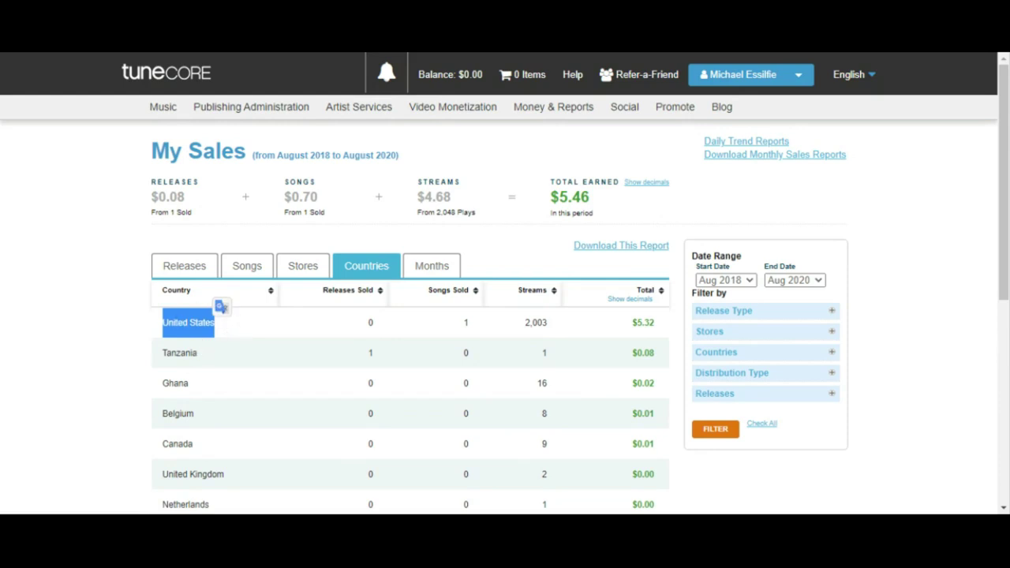
click(419, 338)
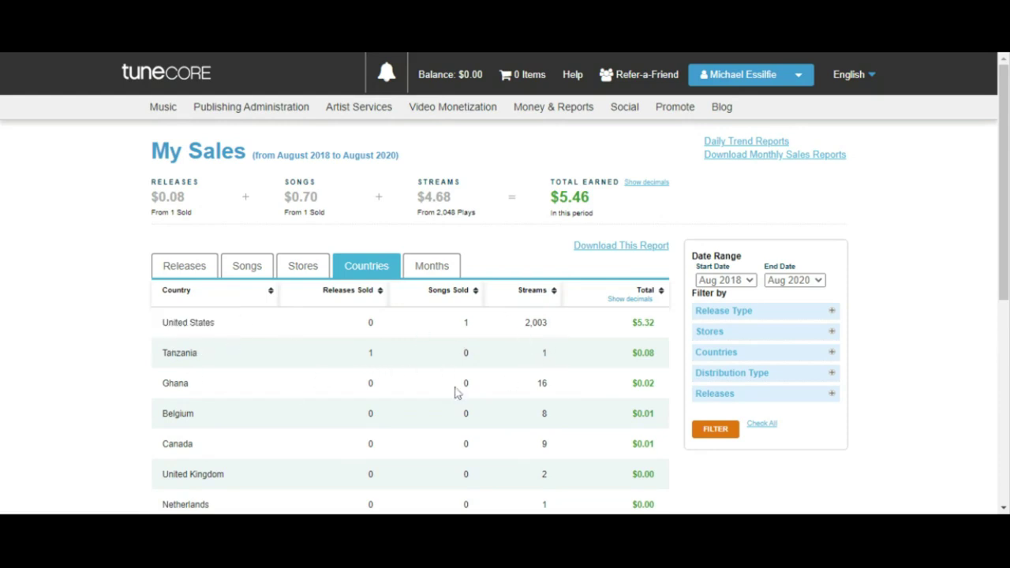
double_click(166, 384)
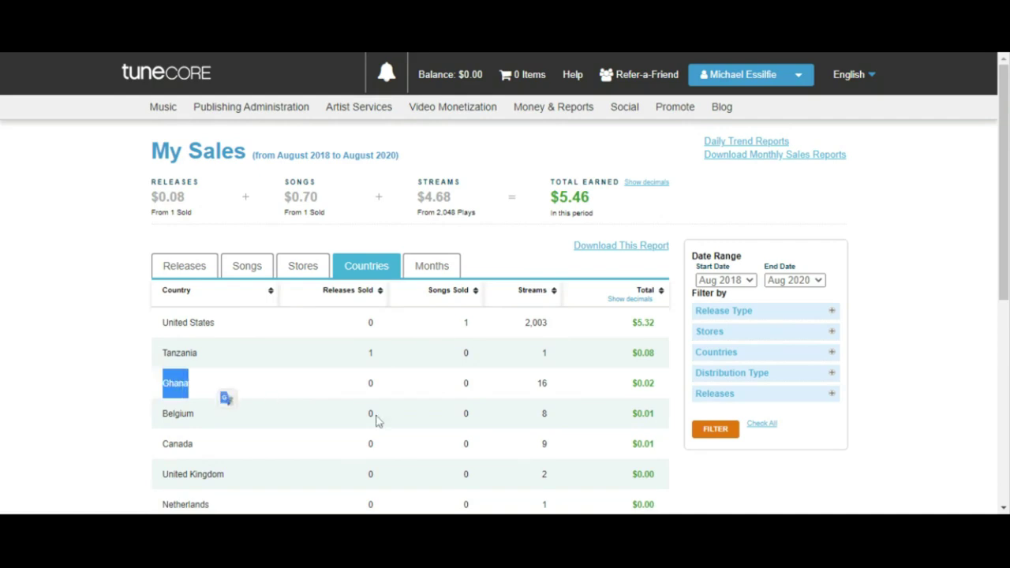
double_click(536, 384)
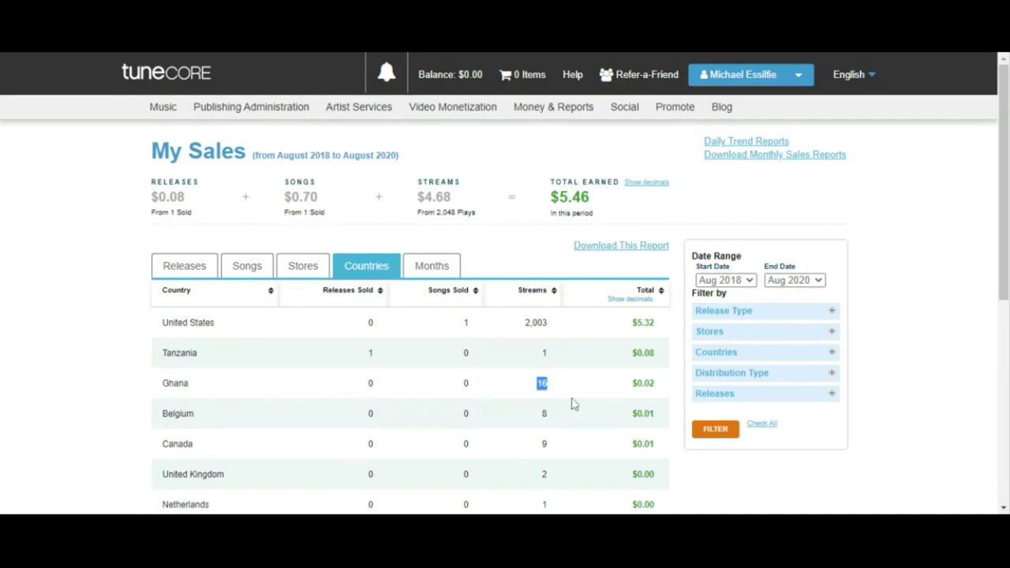
scroll(573, 404, down, 1)
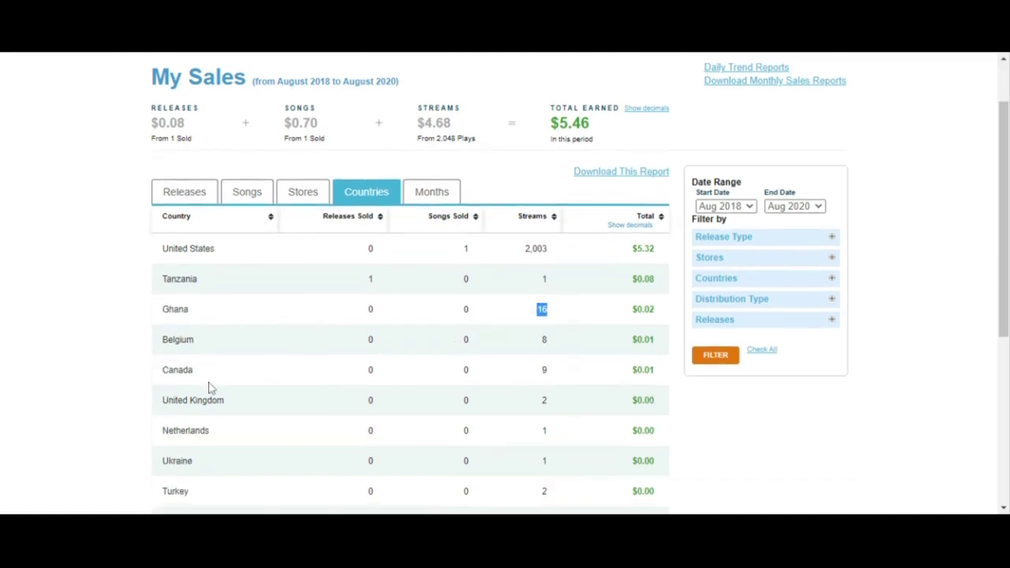
scroll(203, 428, down, 1)
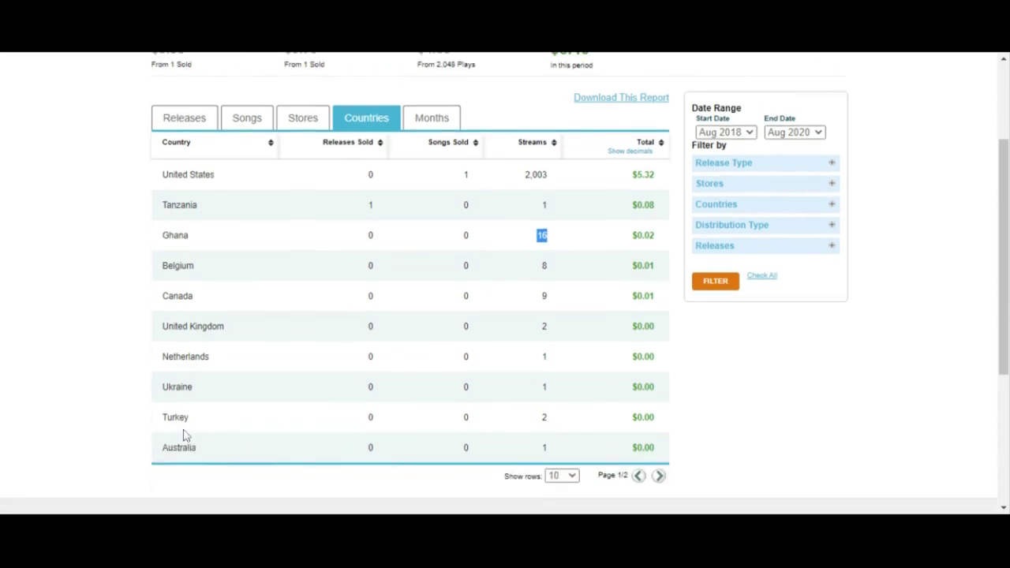
scroll(516, 443, up, 2)
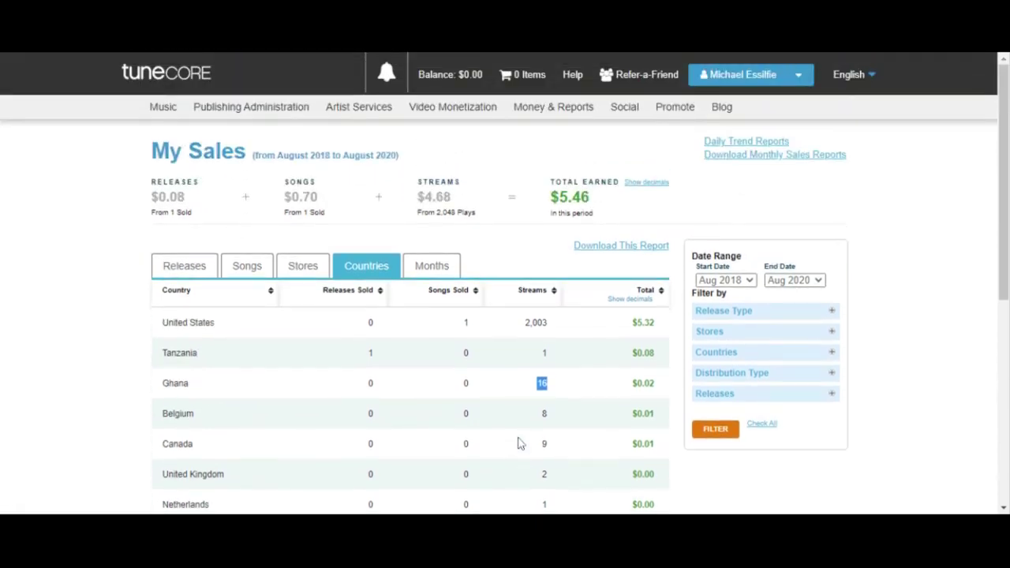
click(573, 322)
Switch to the Stores breakdown and note Spotify's 1,882 streams and $4.44 total
click(312, 270)
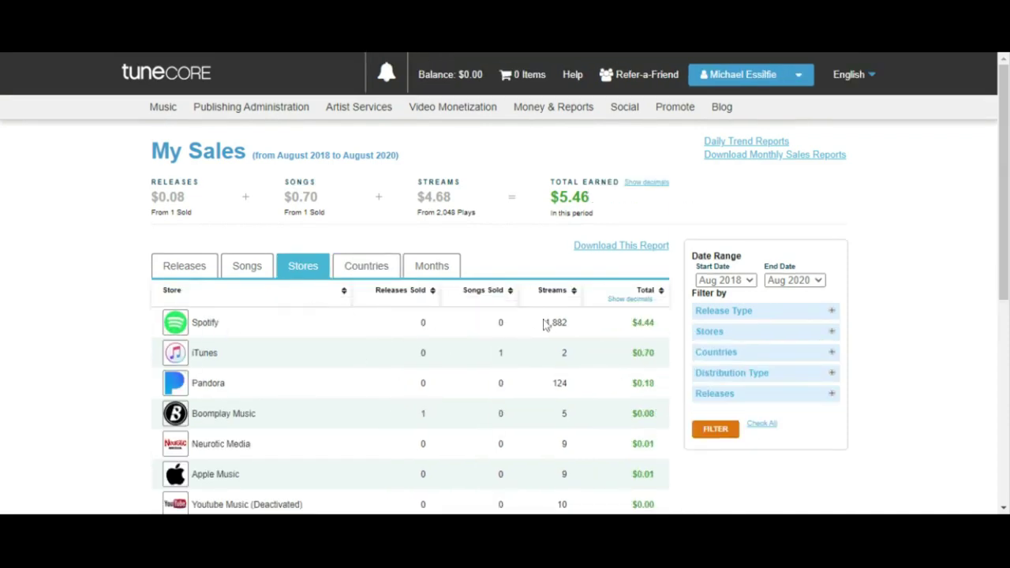
drag(545, 326, 582, 332)
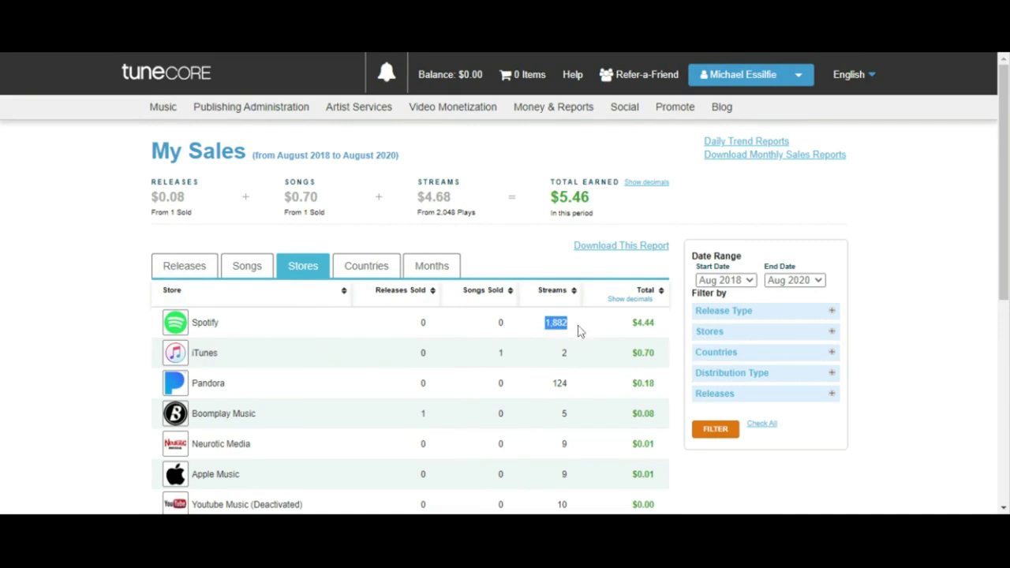
click(636, 329)
drag(636, 330, 660, 334)
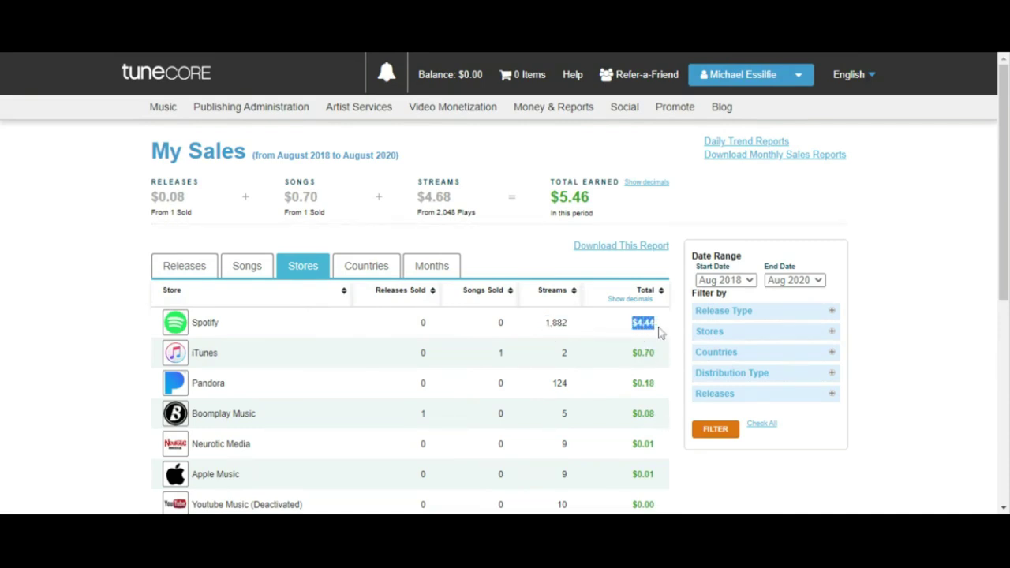
click(224, 365)
Note Pandora's 124 and Boomplay Music's 5 streams, and review the remaining store rows
drag(551, 384, 565, 386)
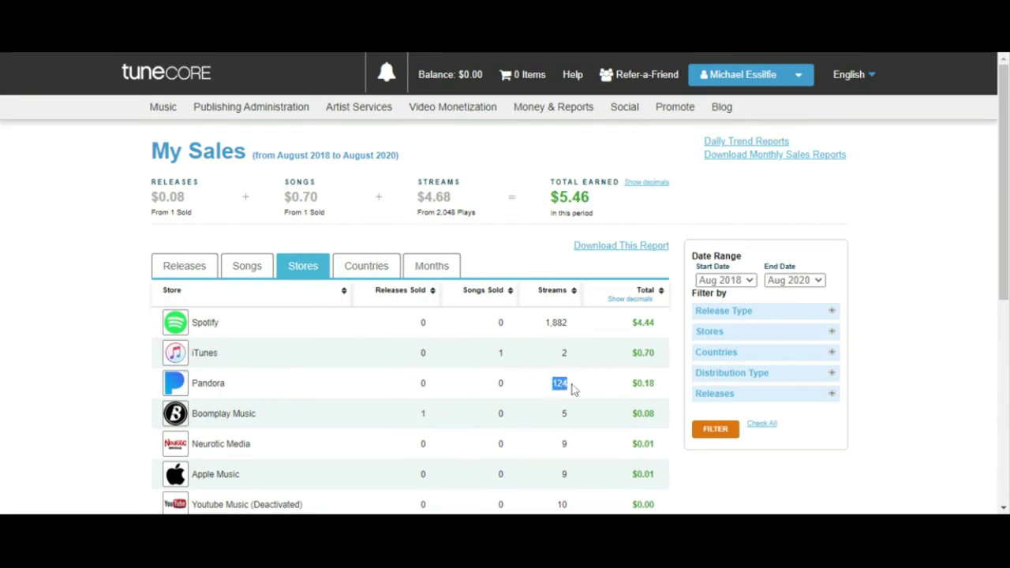
click(293, 426)
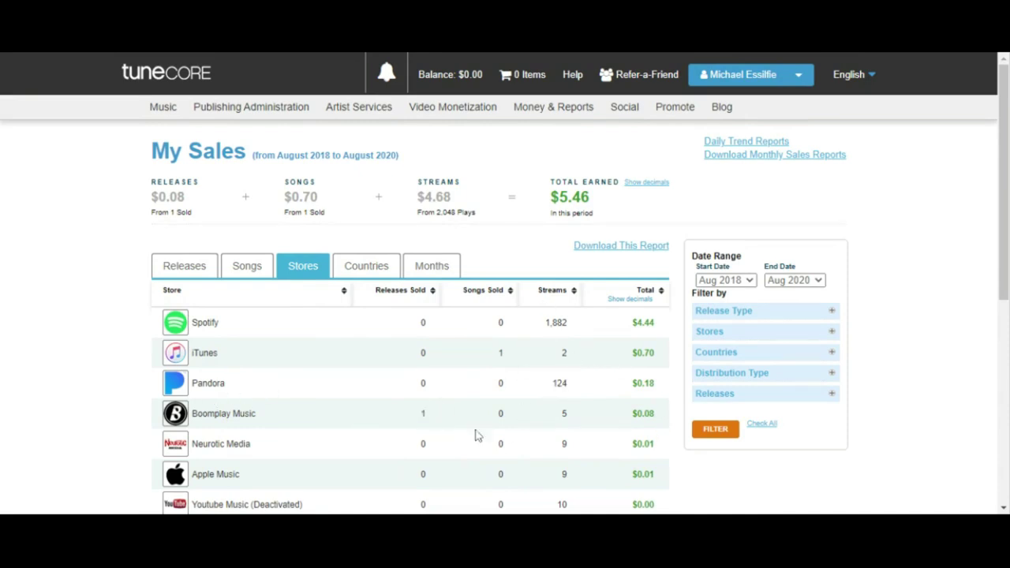
double_click(561, 415)
click(597, 410)
scroll(575, 447, down, 1)
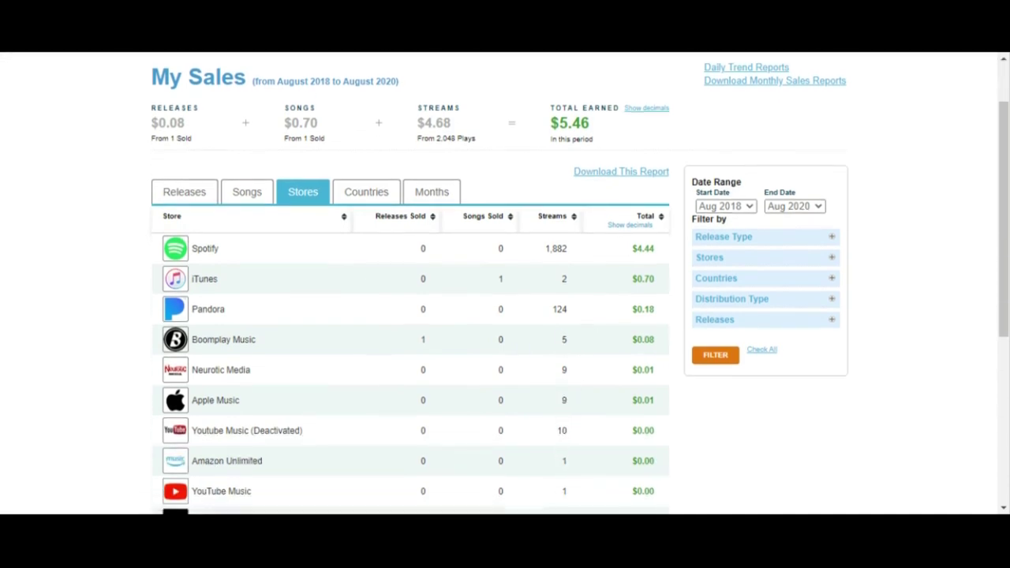
scroll(568, 406, down, 1)
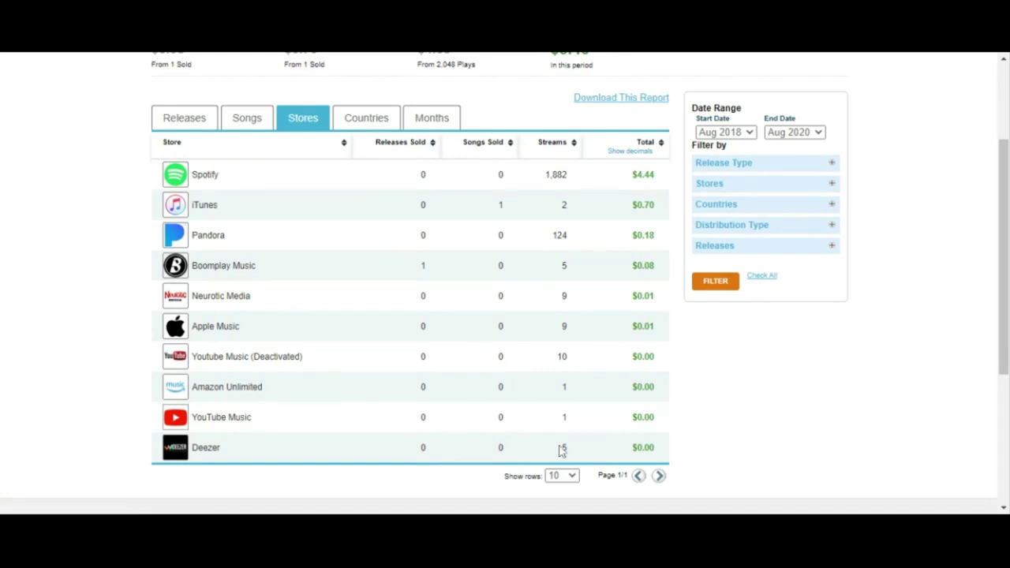
scroll(636, 376, up, 2)
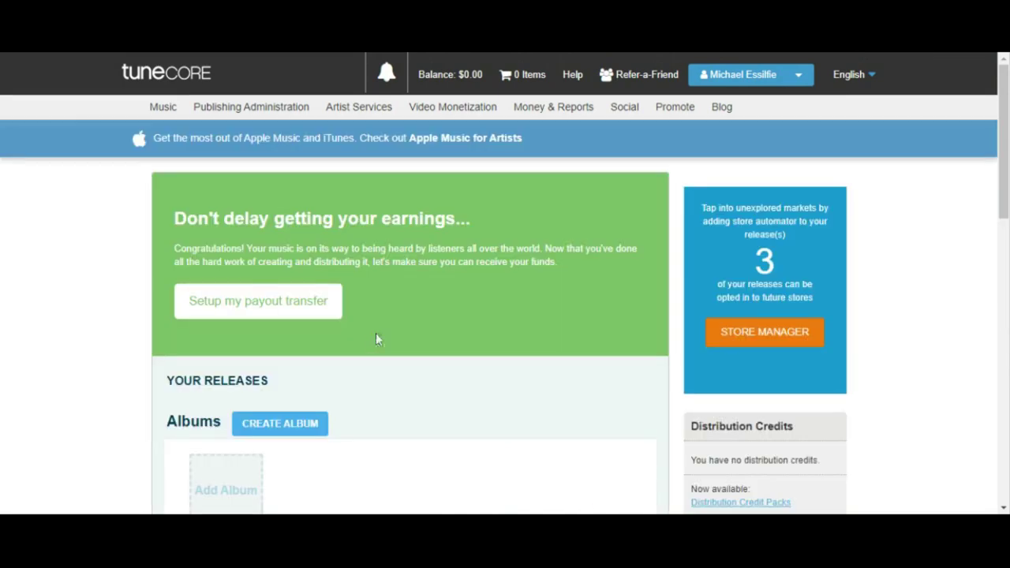
Go to Payment Preferences through the account name dropdown
click(798, 79)
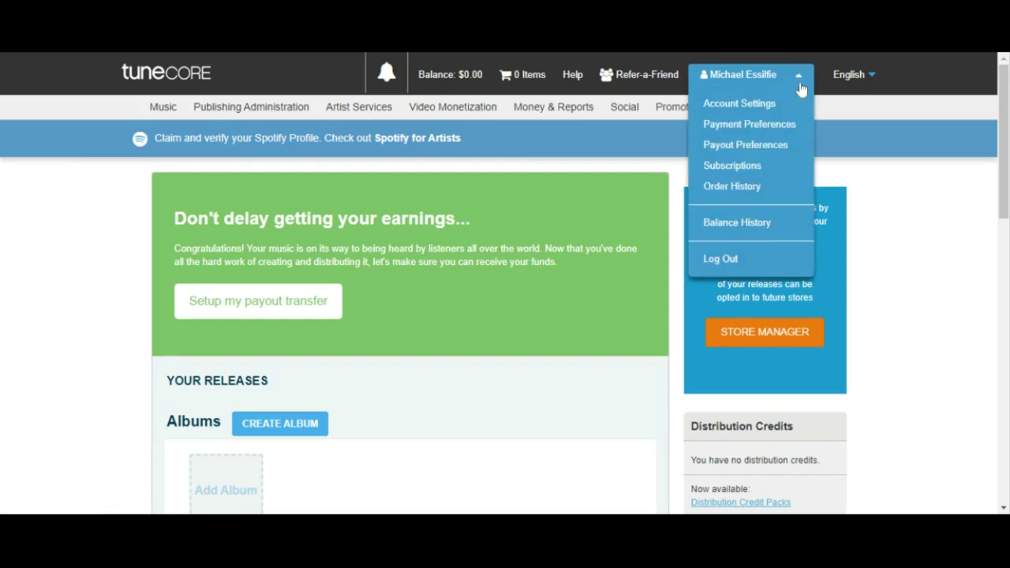
click(732, 126)
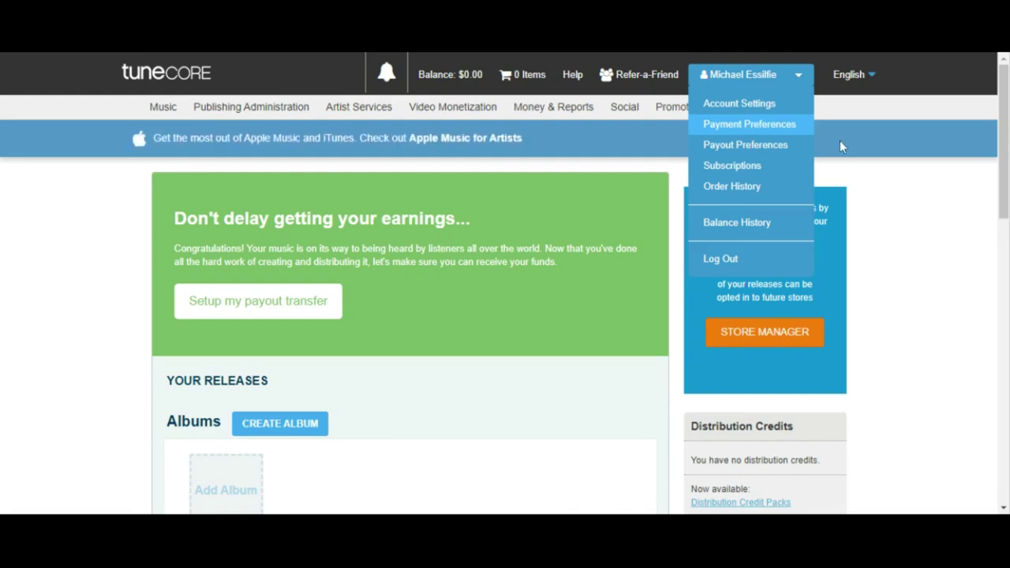
click(861, 159)
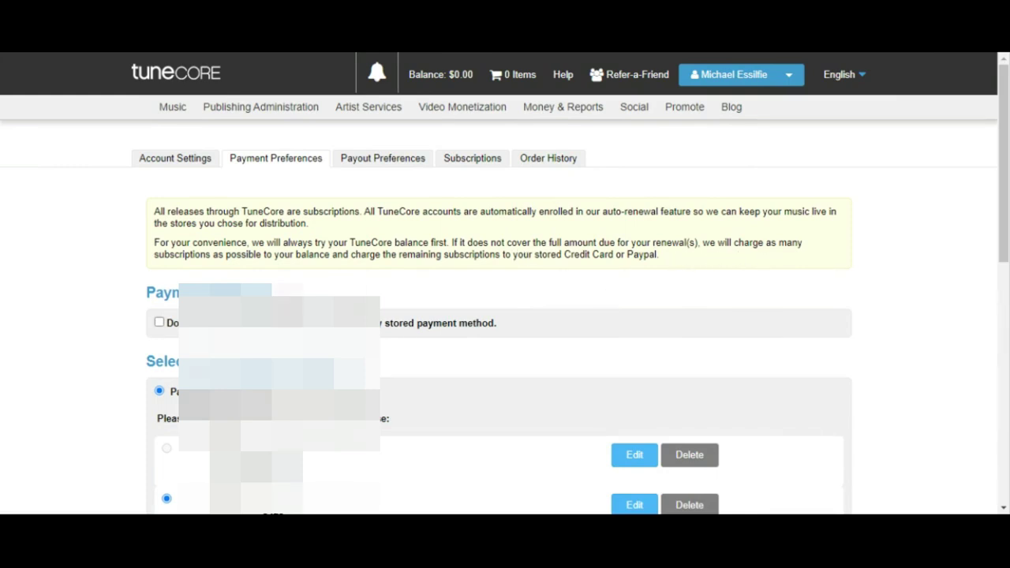
Review the credit card and Pay with PayPal payment options
scroll(613, 276, down, 1)
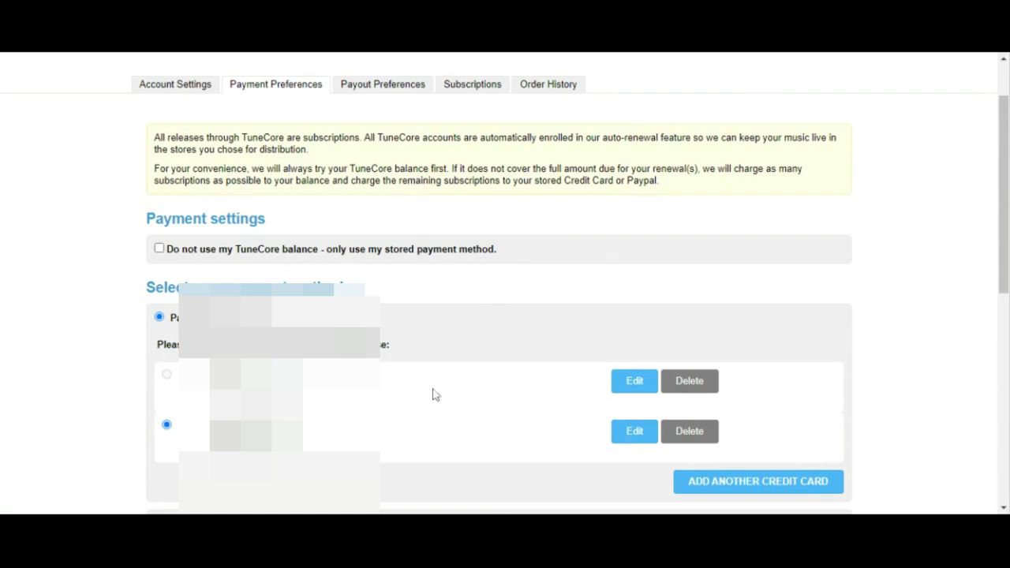
scroll(510, 293, down, 1)
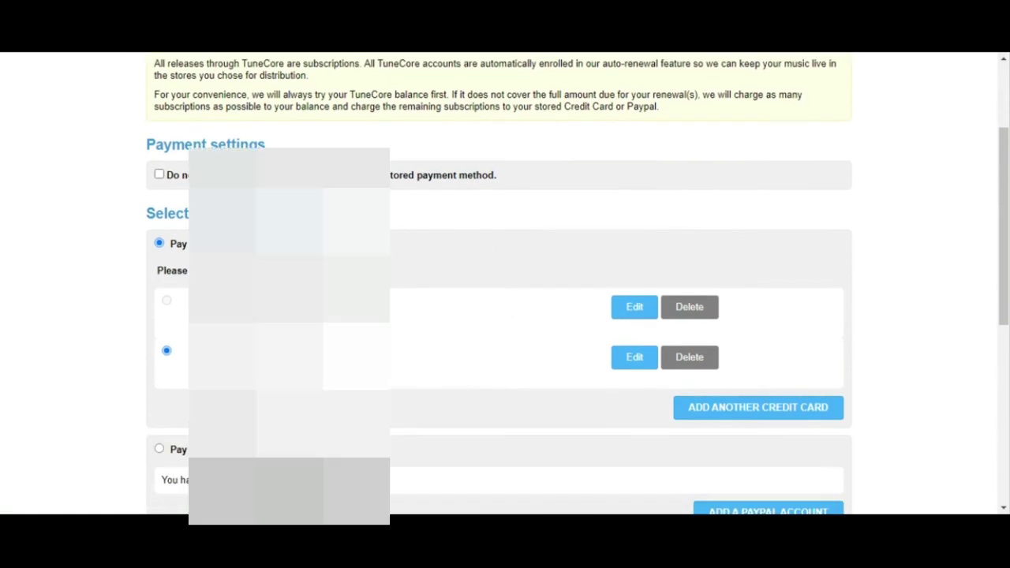
drag(170, 245, 189, 245)
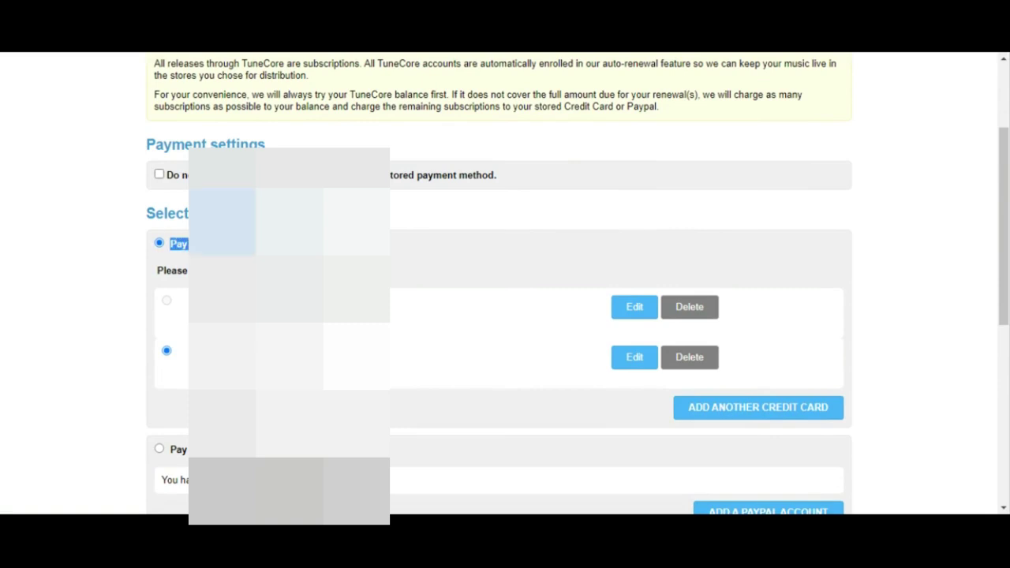
click(419, 253)
scroll(767, 343, down, 1)
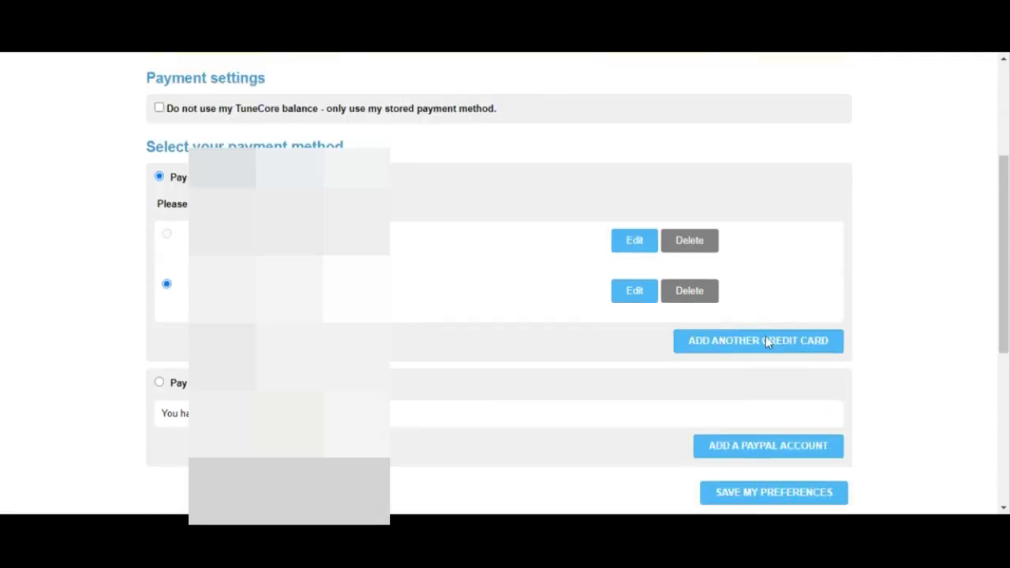
scroll(766, 340, down, 1)
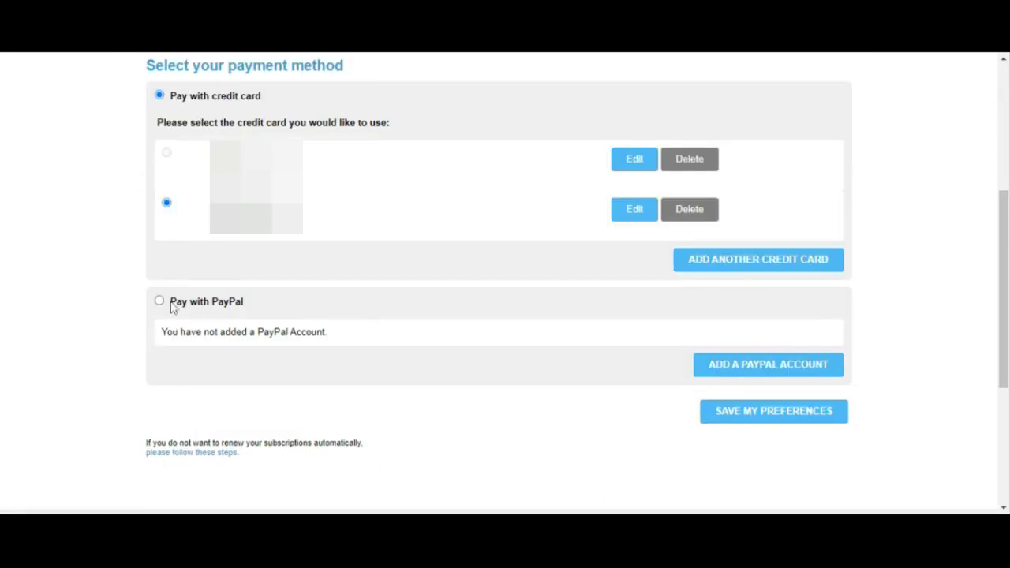
drag(172, 308, 266, 312)
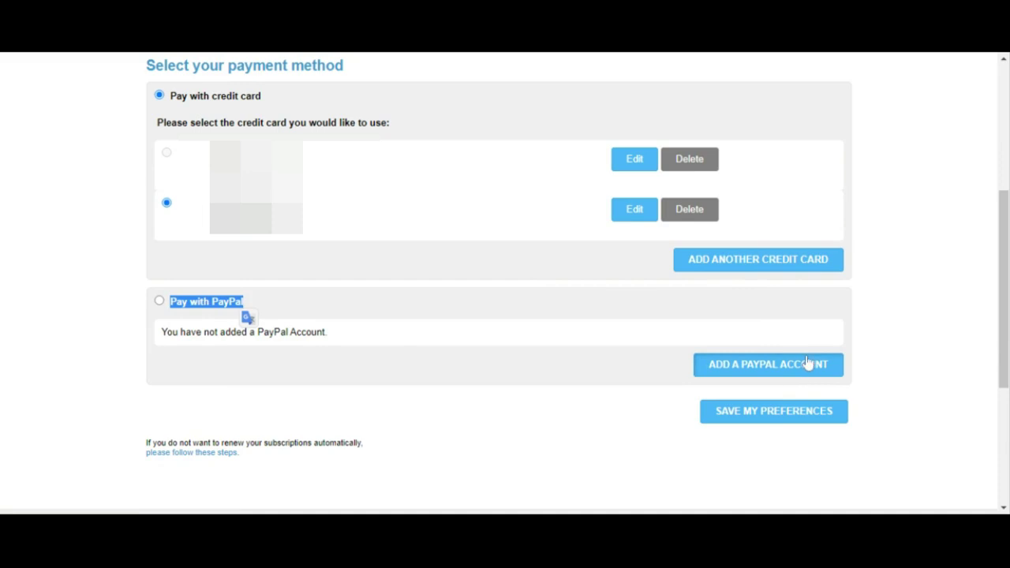
click(475, 322)
Look over the rest of Payment Preferences, then go to the Payout Preferences tab
scroll(496, 311, up, 4)
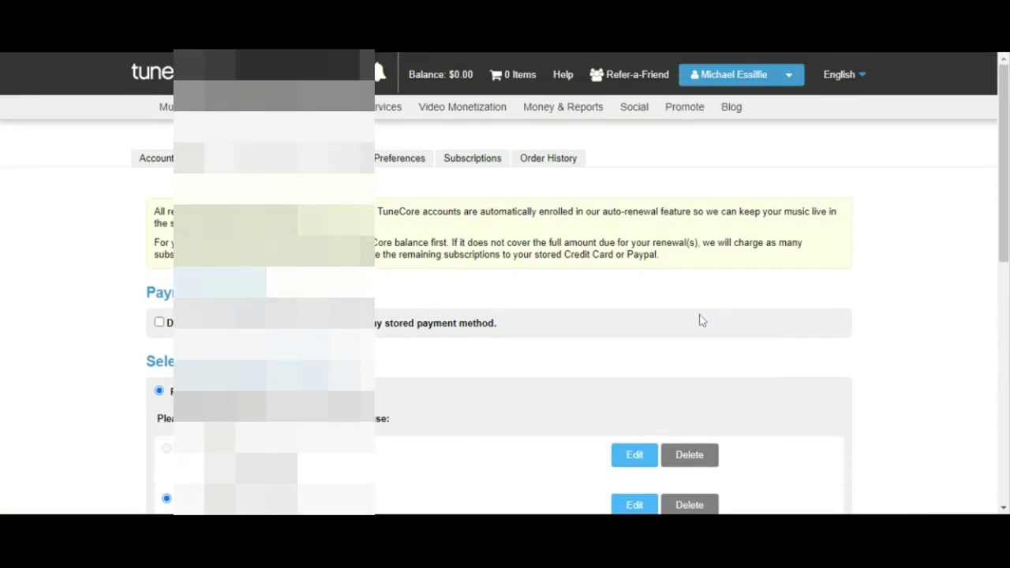
scroll(537, 295, down, 4)
scroll(507, 343, down, 1)
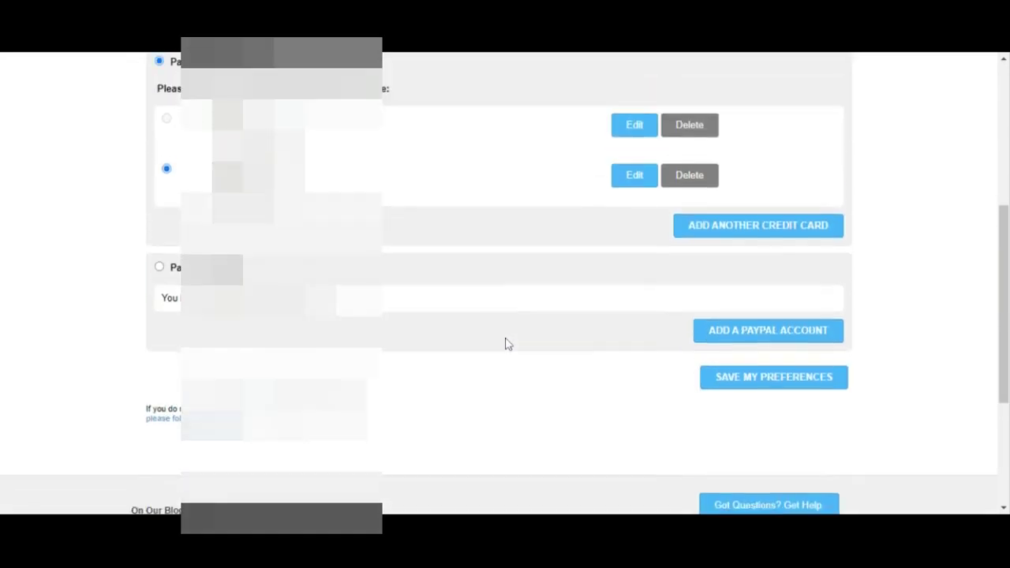
scroll(823, 496, up, 2)
scroll(805, 457, down, 1)
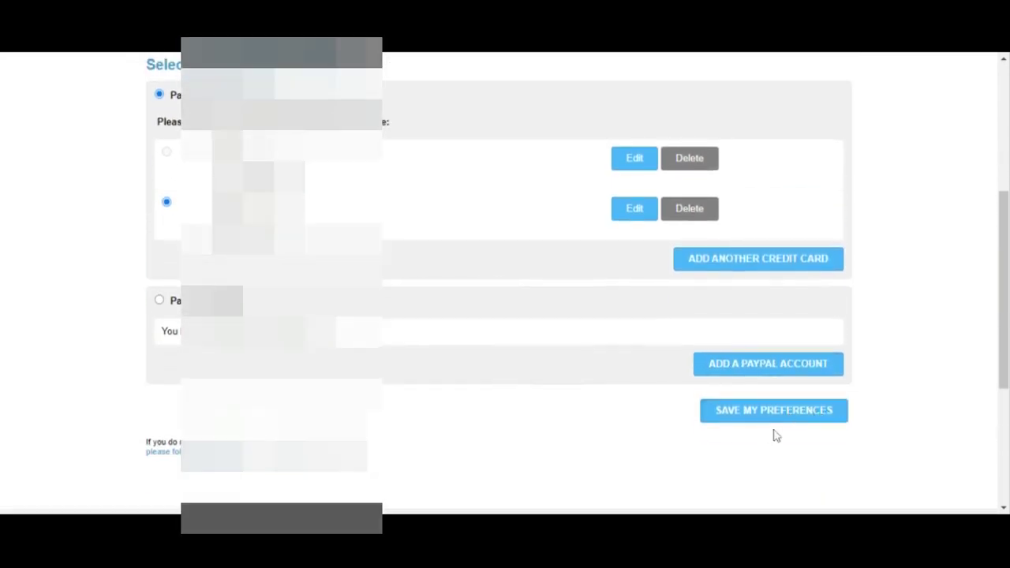
scroll(775, 433, down, 2)
scroll(772, 267, up, 6)
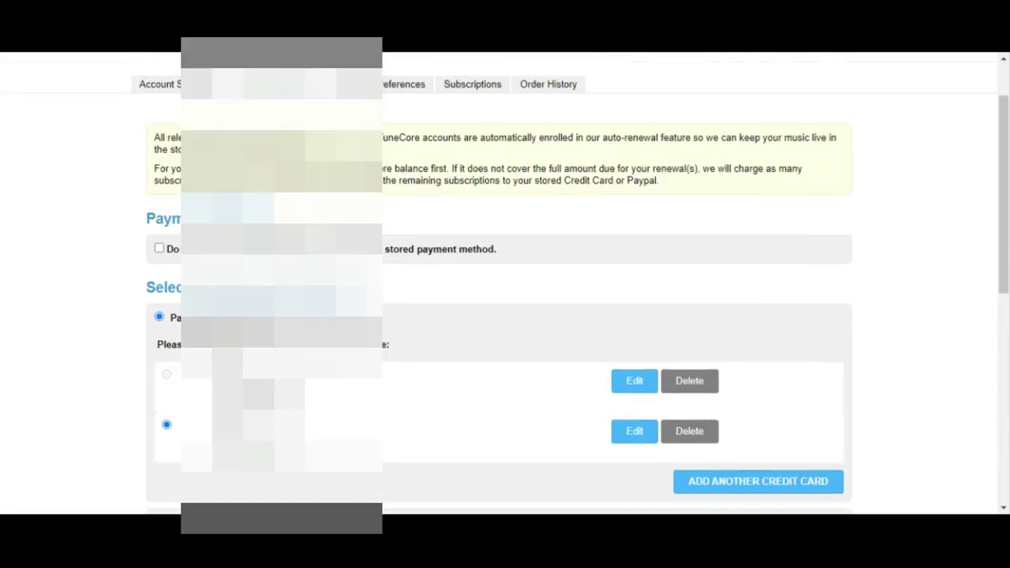
click(383, 157)
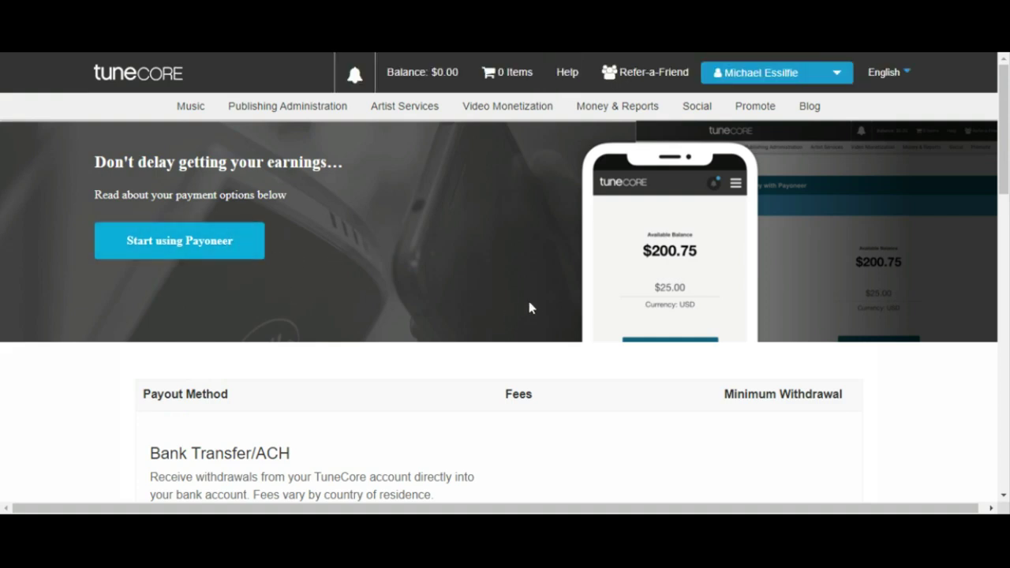
scroll(453, 279, down, 2)
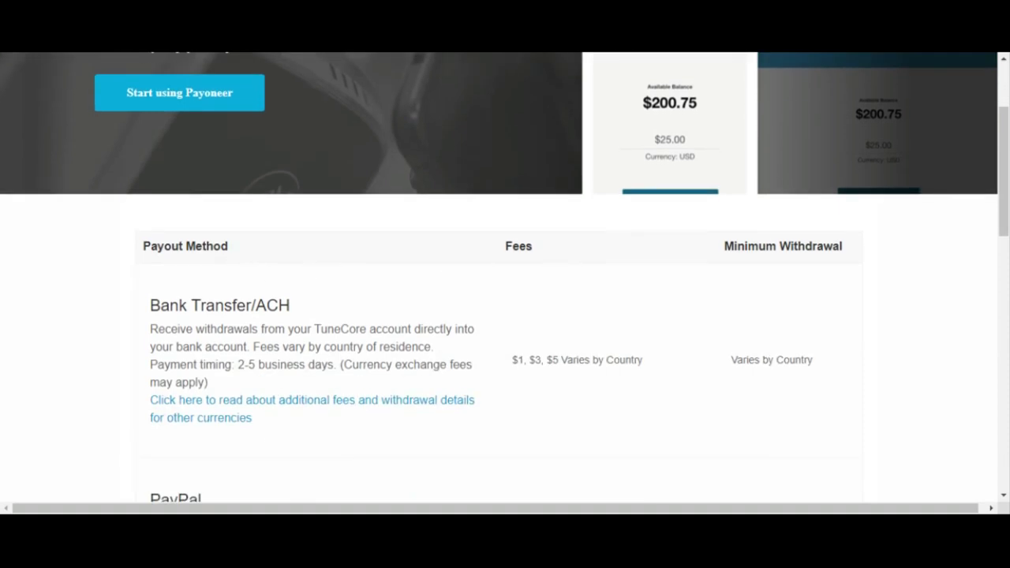
scroll(395, 263, down, 1)
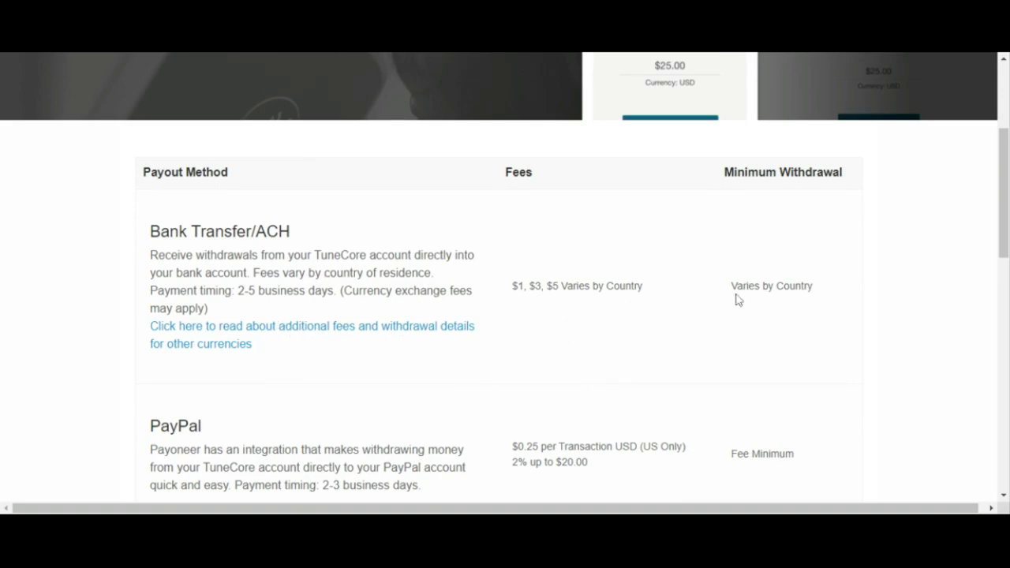
drag(732, 291, 818, 271)
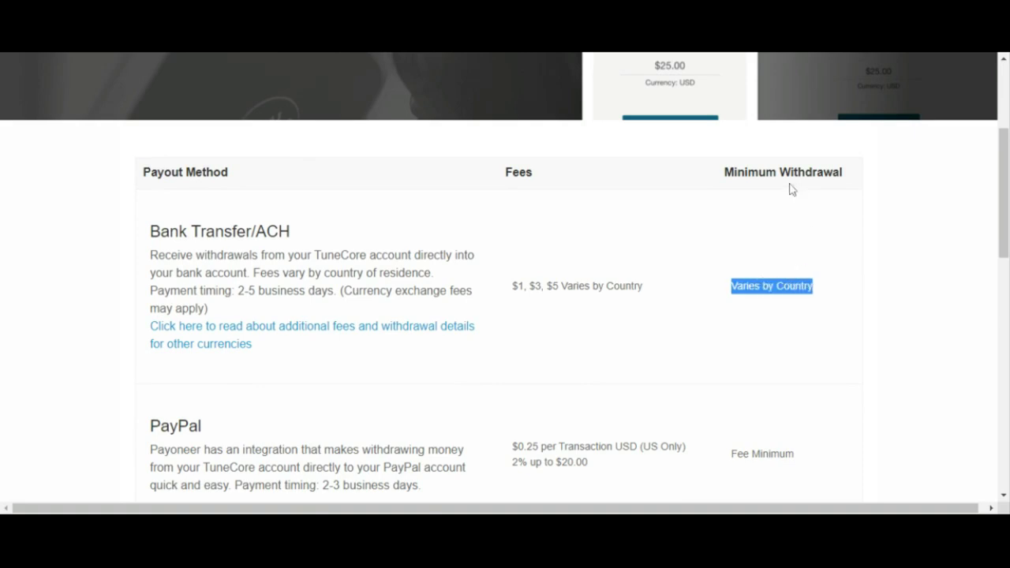
click(694, 367)
scroll(450, 308, down, 2)
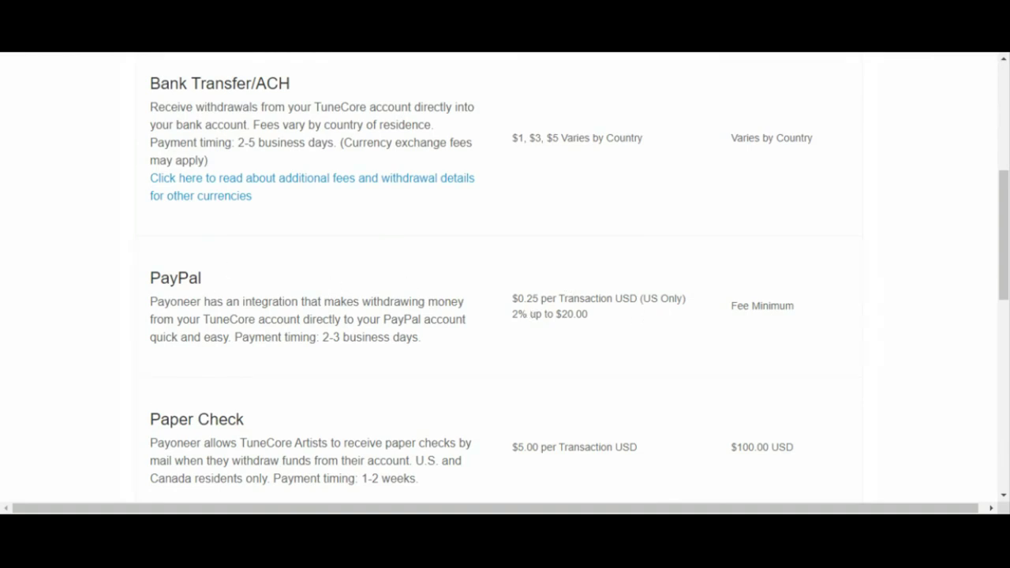
scroll(463, 332, down, 2)
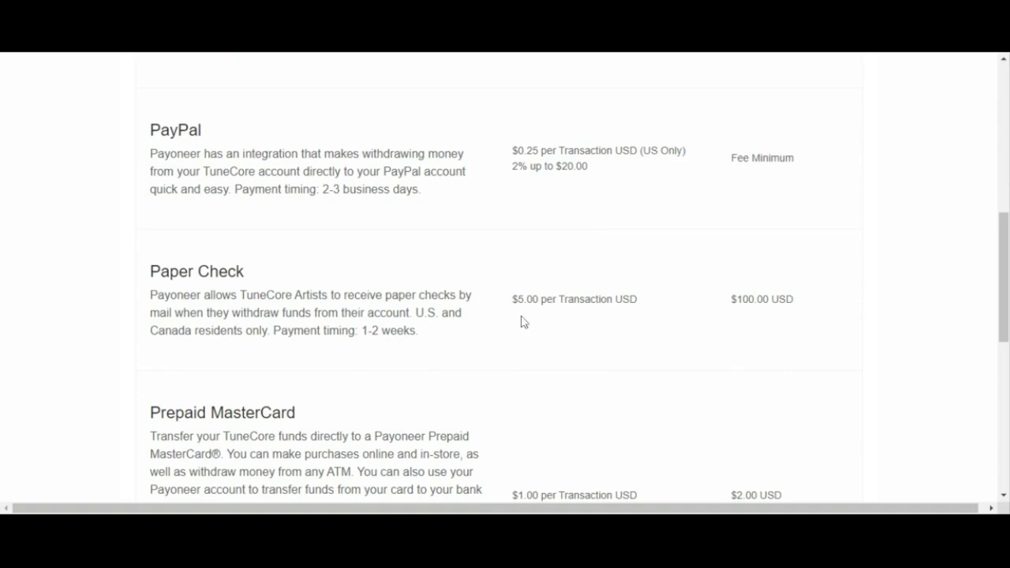
scroll(268, 300, down, 2)
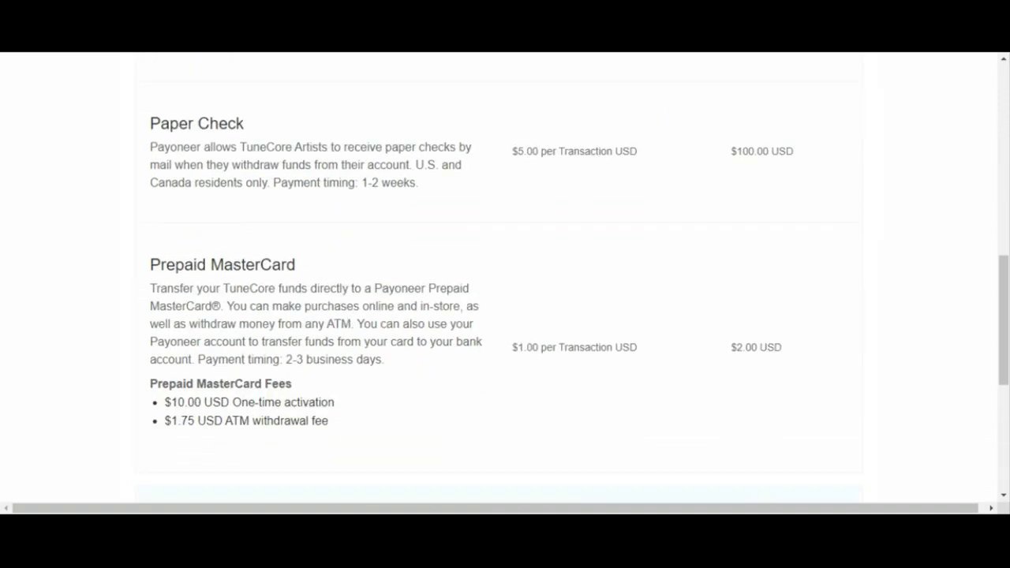
scroll(476, 313, down, 2)
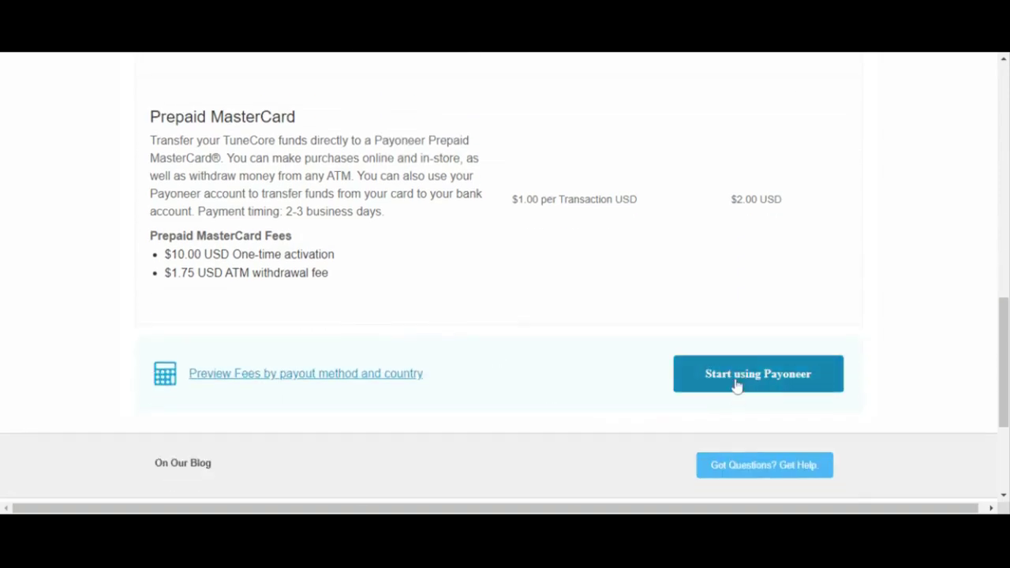
scroll(766, 333, up, 11)
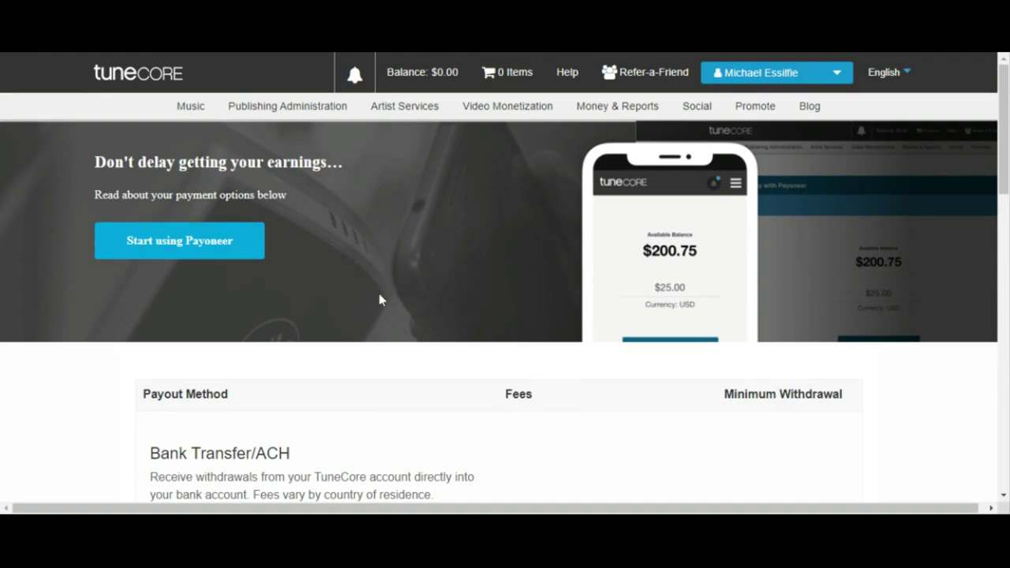
scroll(694, 256, down, 1)
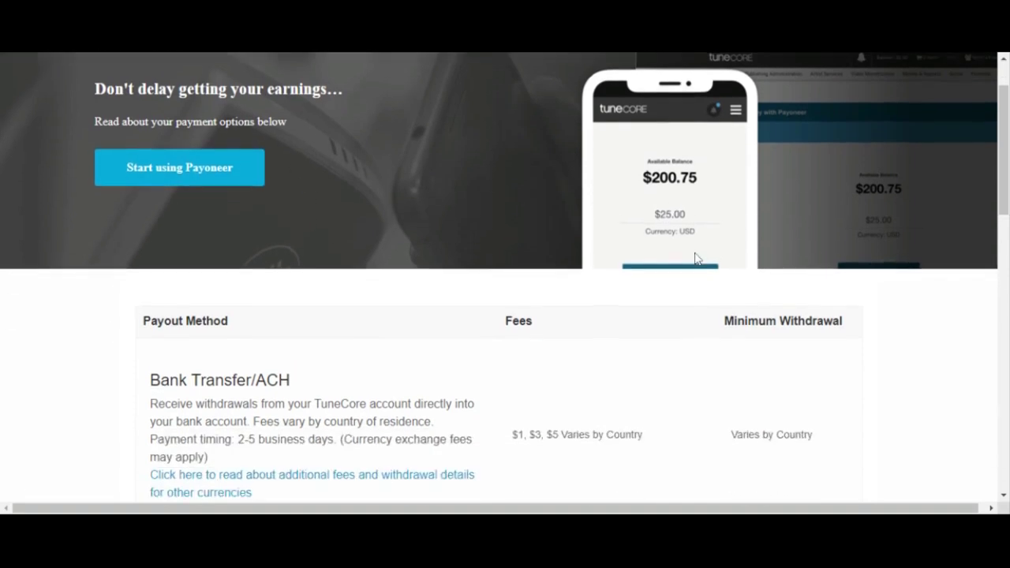
scroll(696, 259, up, 1)
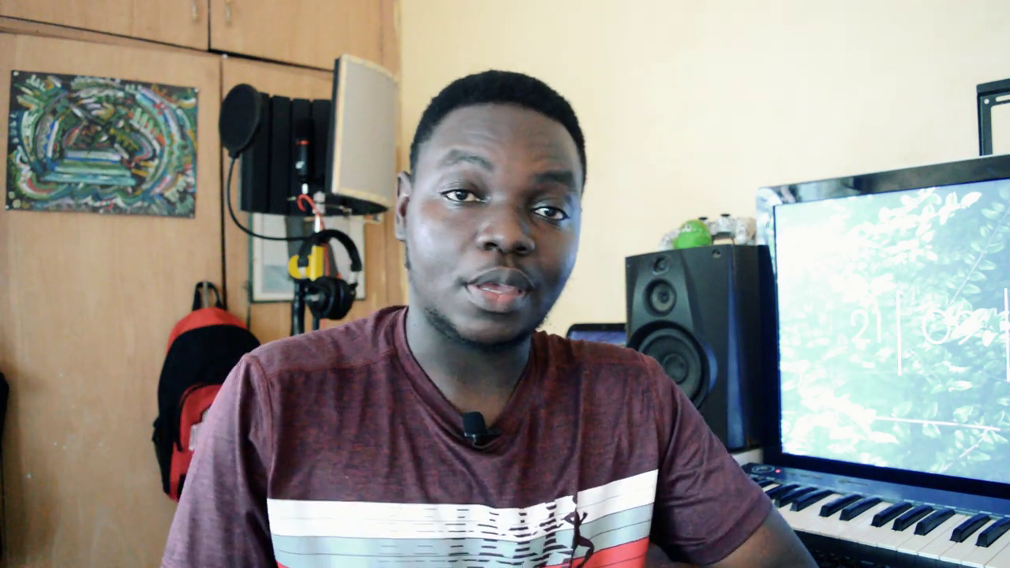